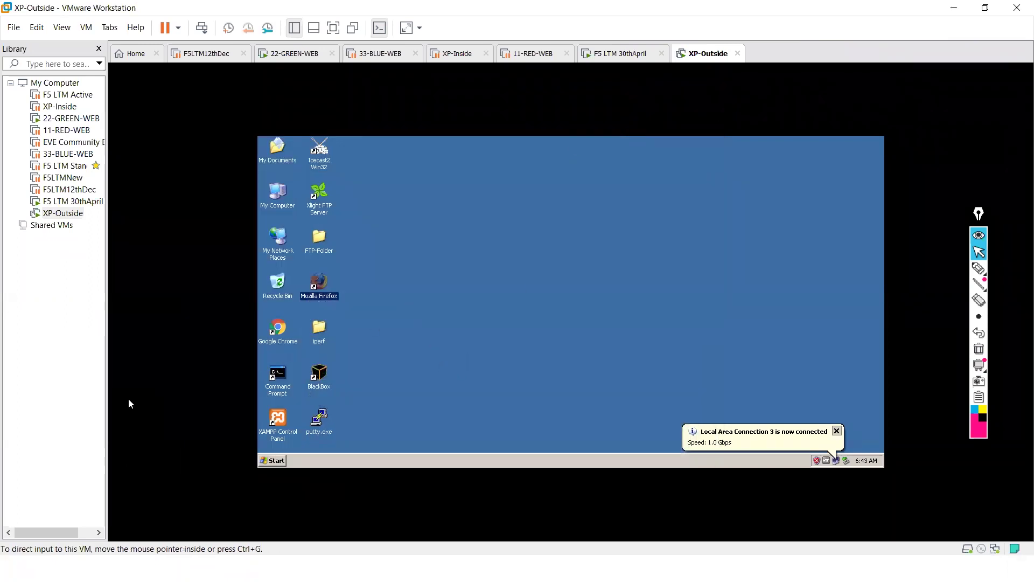
Step: Wake the BIG-IP console in VMware to check its ifconfig output, then release input
key("ctrl+shift+Tab")
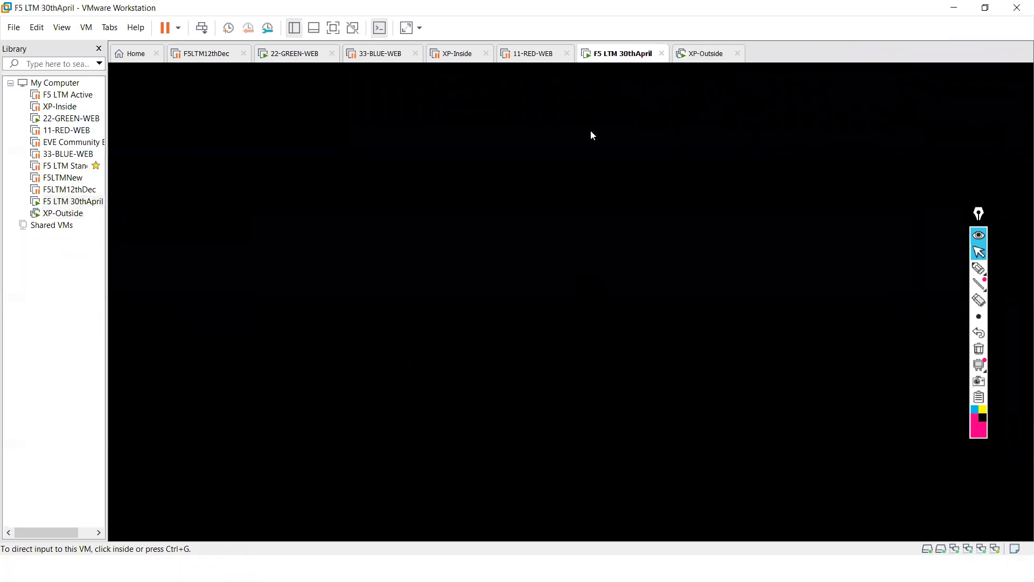
left_click(604, 238)
key("Return")
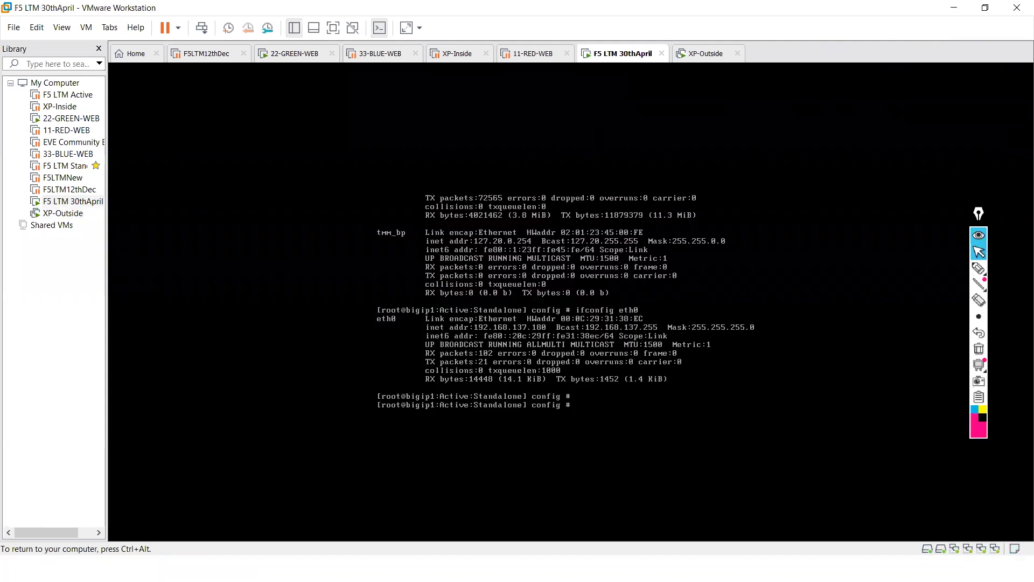
key("Return")
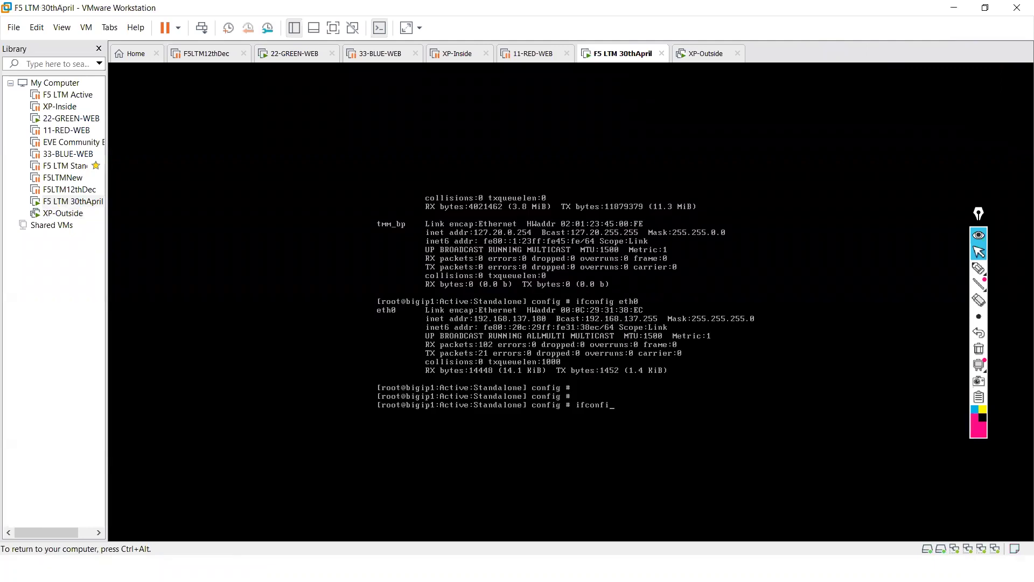
key("ctrl+alt")
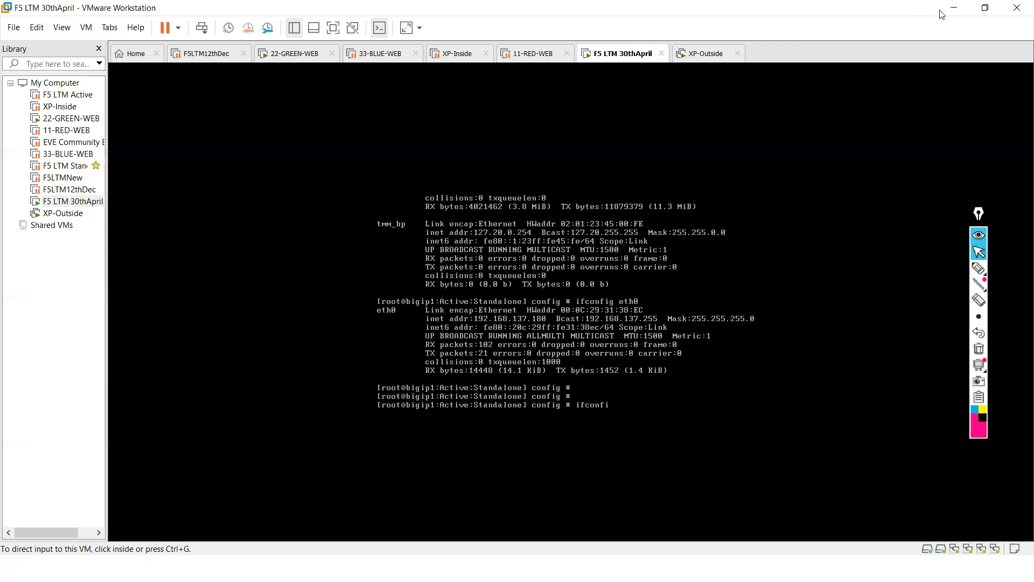
Step: End the PowerPoint slideshow so slide 125 shows in normal view
key("alt+Tab")
right_click(204, 473)
left_click(236, 463)
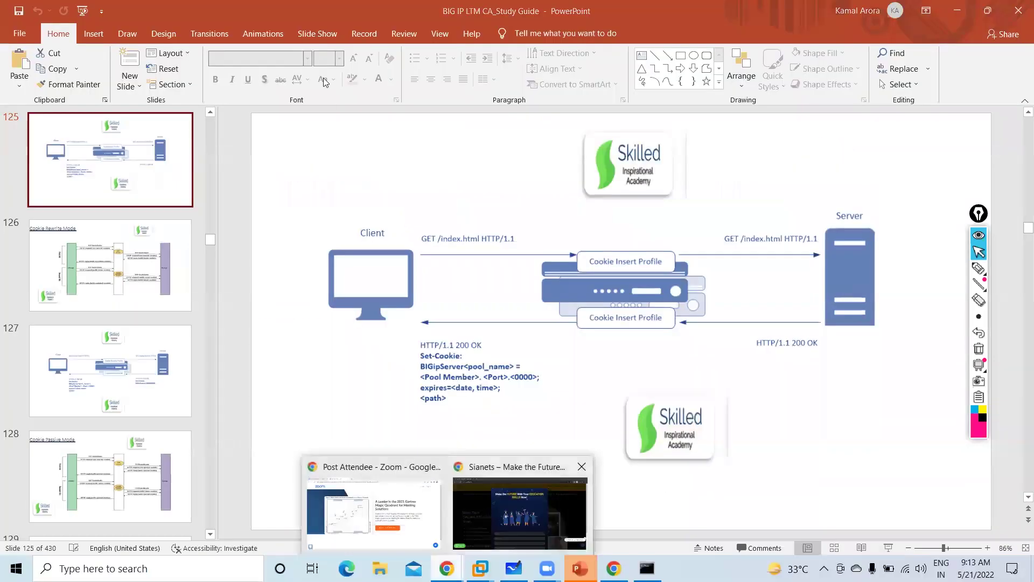
left_click(520, 511)
Step: Browse to 192.168.137.180 in Chrome and proceed past the certificate warning
left_click(224, 36)
type("192.168.137.180")
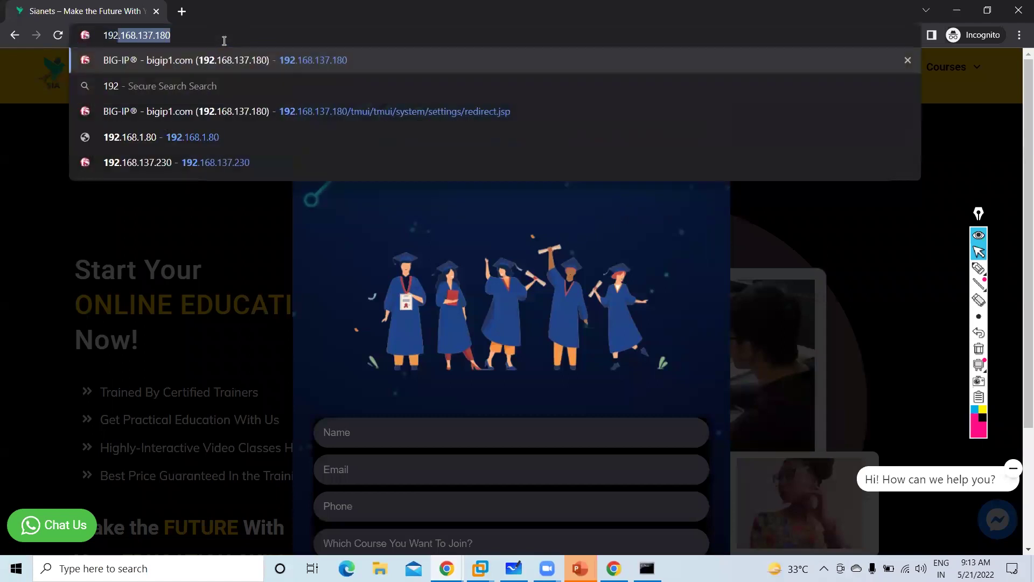
key("Return")
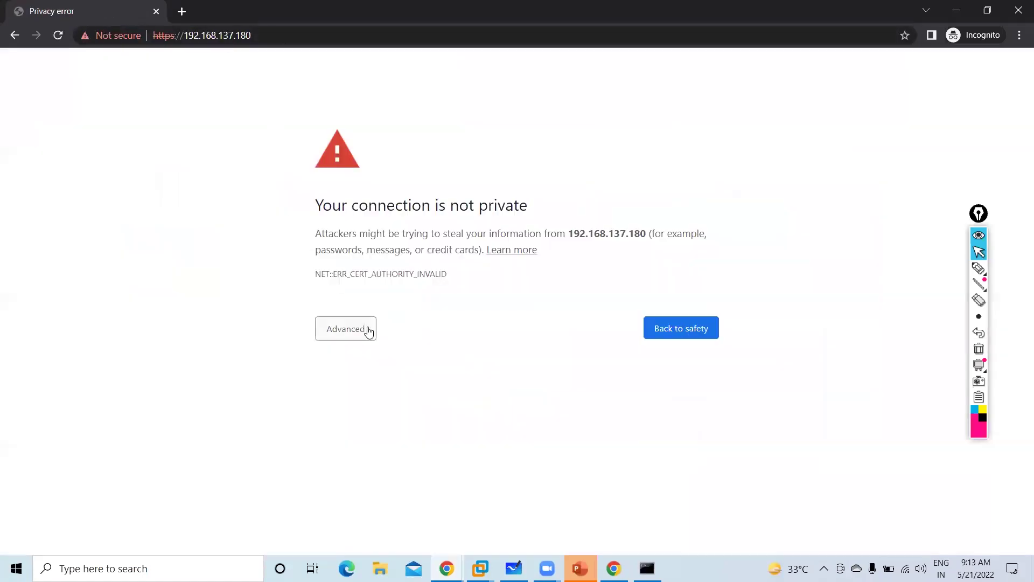
left_click(368, 331)
left_click(382, 431)
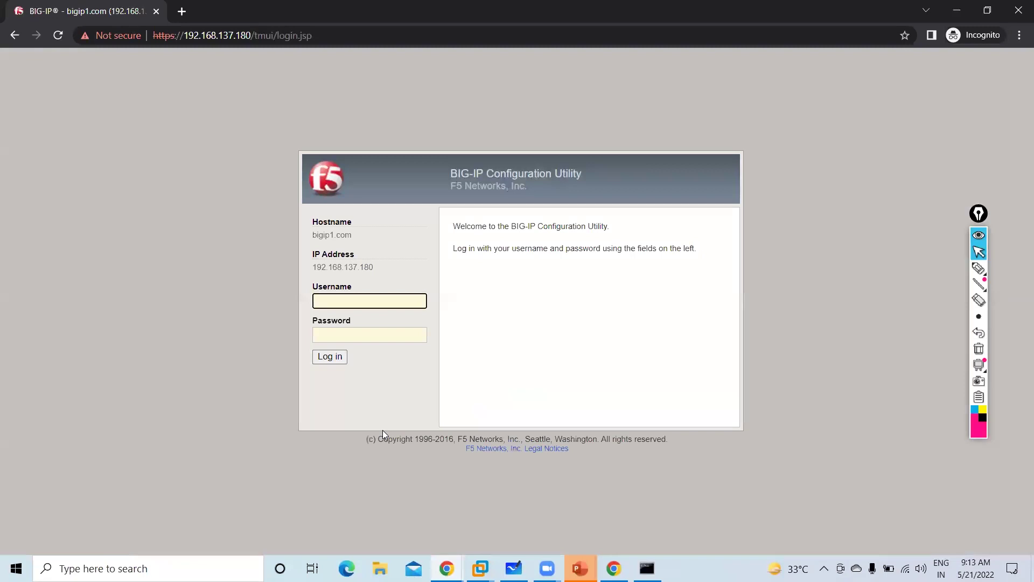
Step: Log in to the Configuration Utility with the admin username and its password
key("Tab")
key("Return")
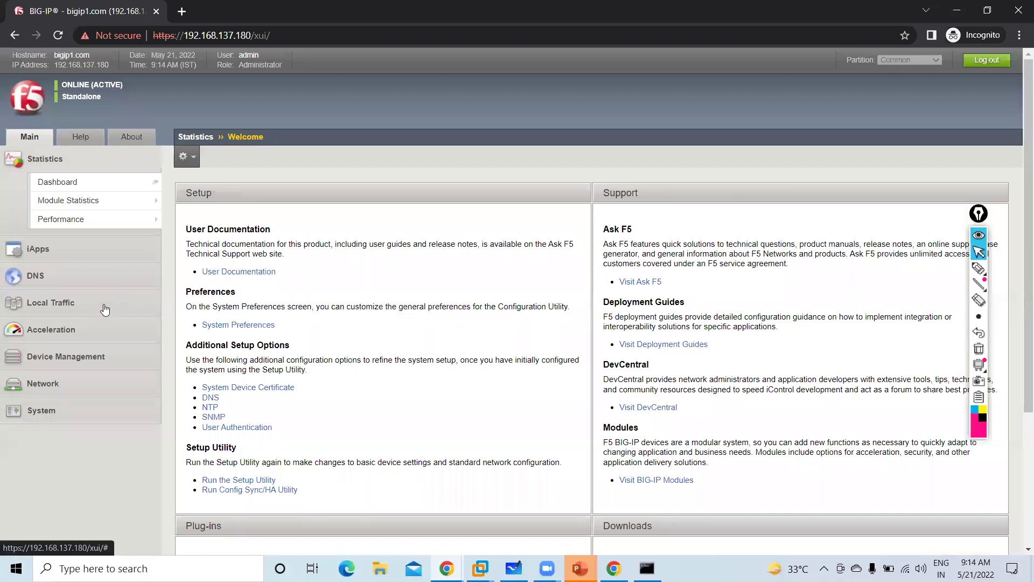
Step: Open the cookie profile under Local Traffic > Profiles > Persistence, showing HTTP Cookie Insert
left_click(105, 308)
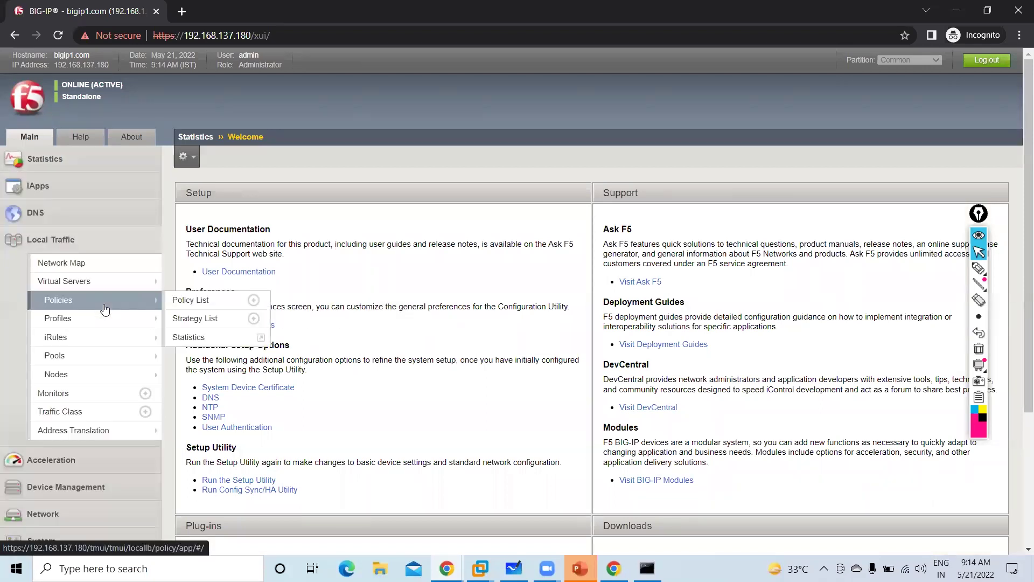
mouse_move(103, 319)
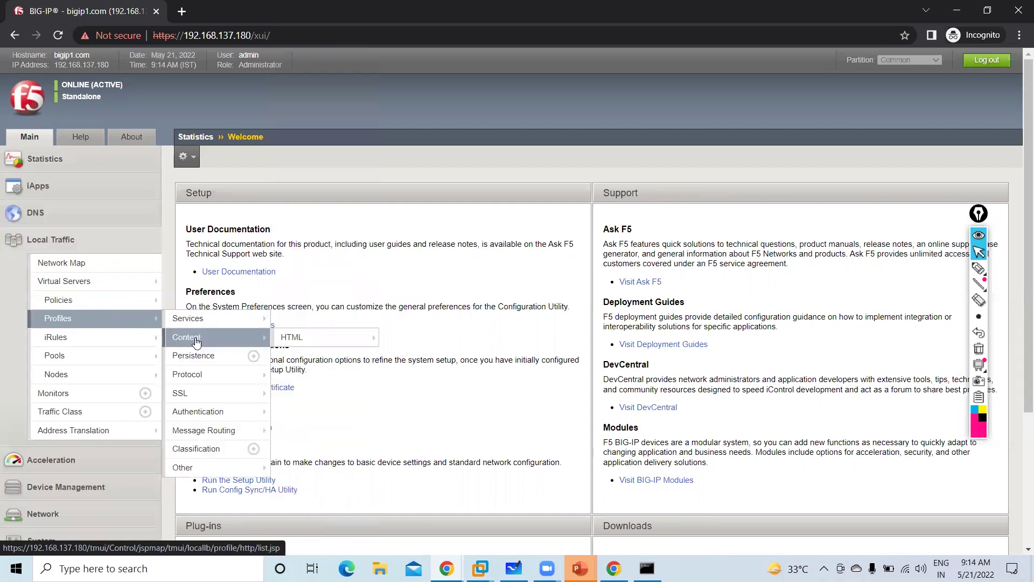
left_click(216, 356)
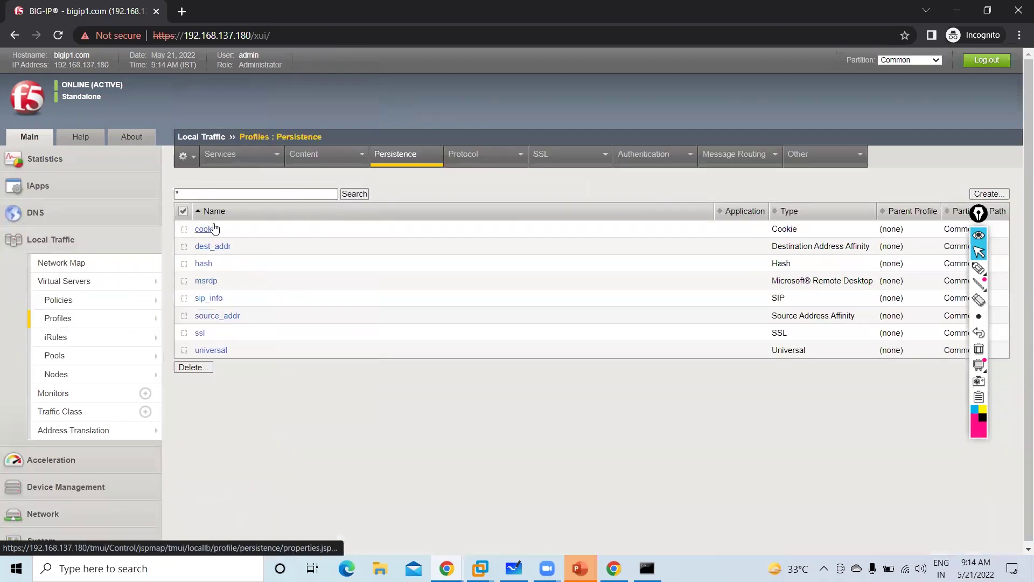
left_click(207, 228)
left_click(979, 268)
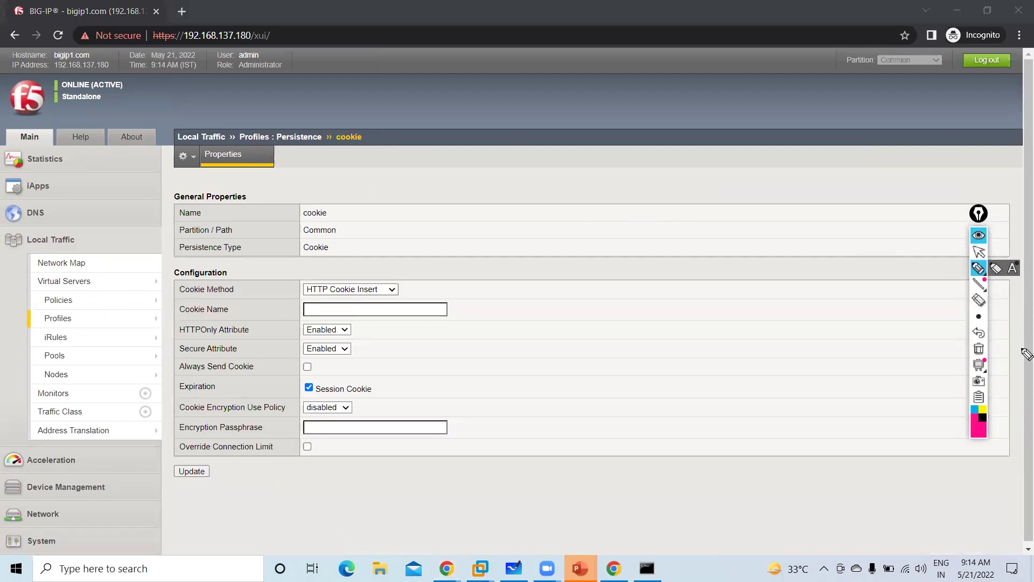
left_click(979, 251)
mouse_move(145, 319)
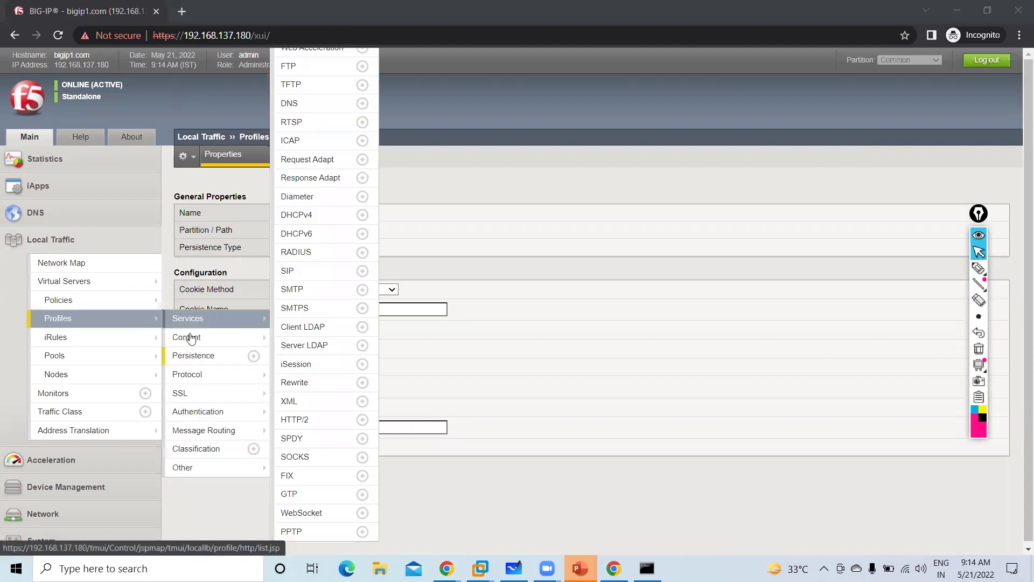
left_click(198, 358)
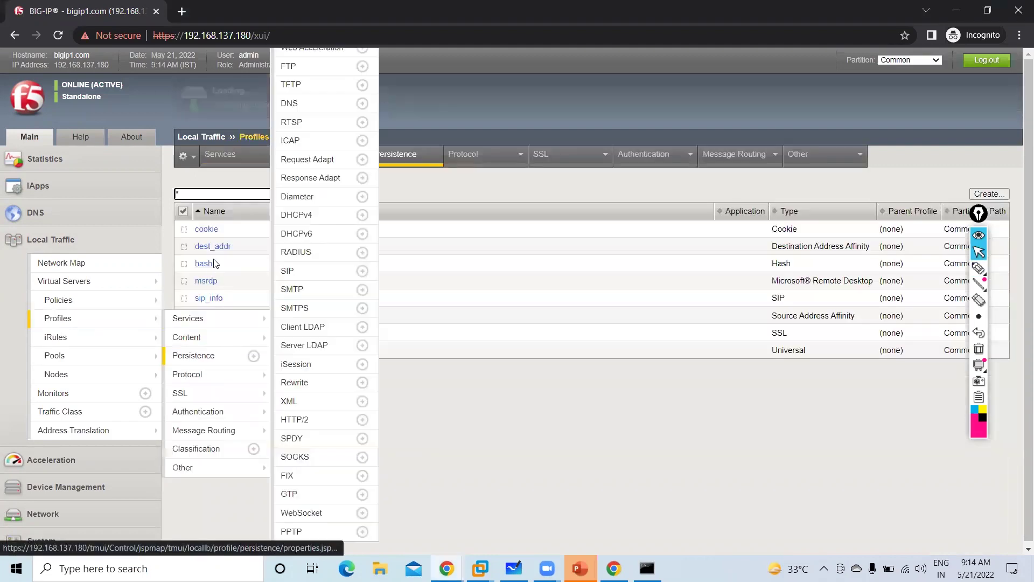
left_click(215, 237)
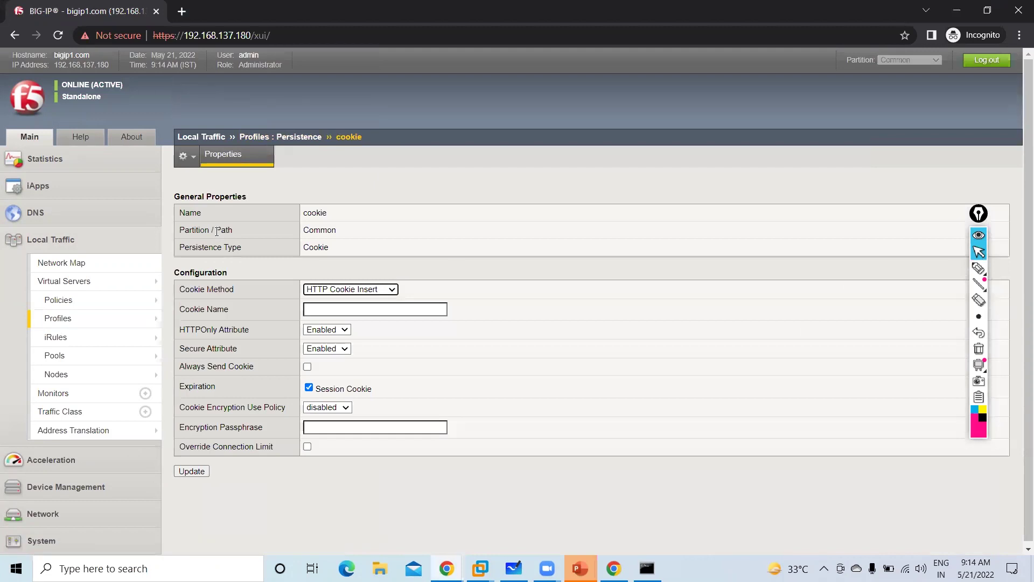
left_click(979, 268)
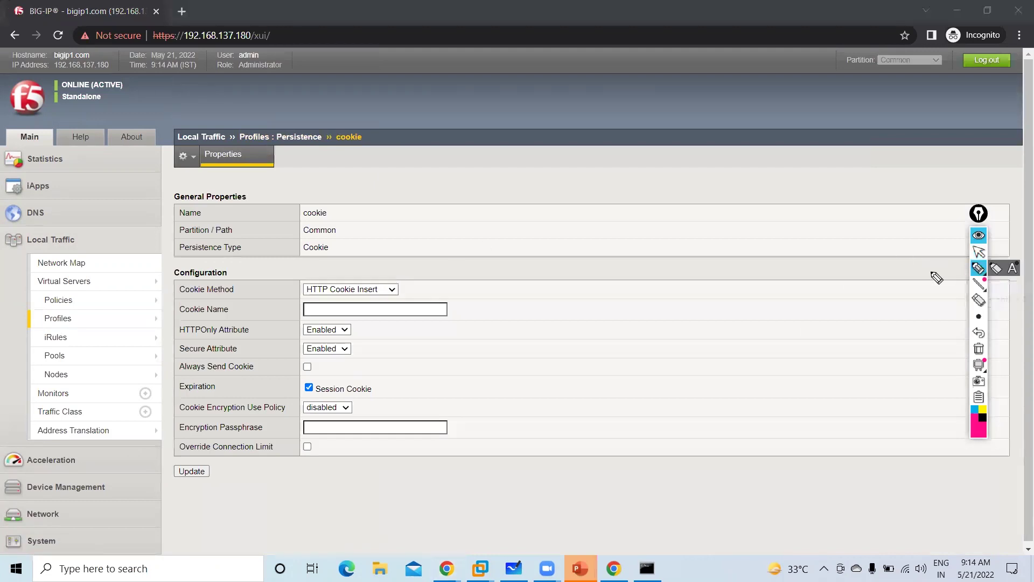
left_click_drag(397, 248, 417, 303)
mouse_move(446, 269)
left_mouse_down()
mouse_move(512, 240)
mouse_move(541, 252)
mouse_move(628, 224)
mouse_move(638, 228)
mouse_move(519, 260)
mouse_move(623, 265)
mouse_move(638, 250)
left_mouse_up()
left_click(409, 376)
left_click_drag(409, 376, 399, 391)
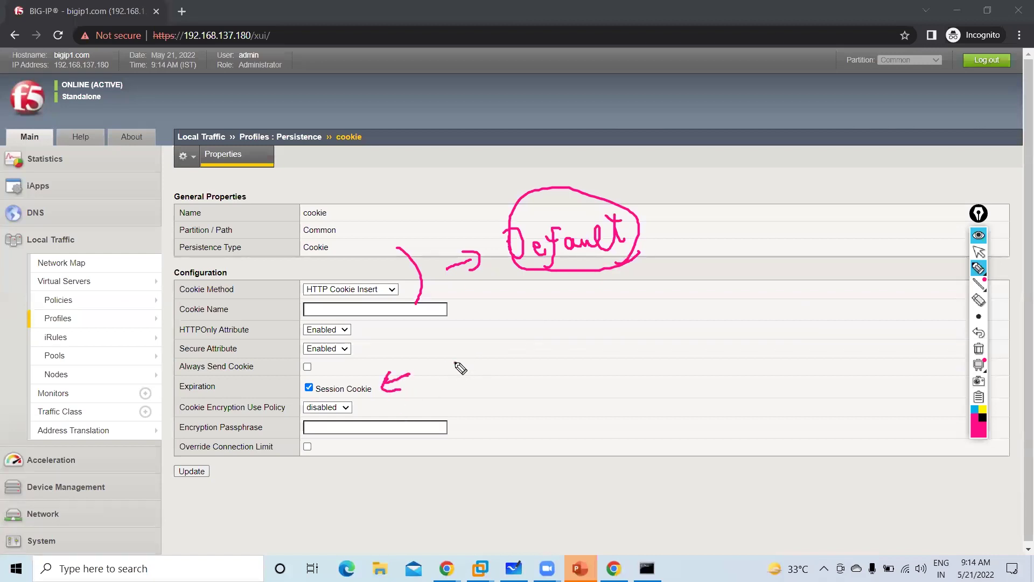
mouse_move(455, 364)
left_mouse_down()
mouse_move(505, 362)
mouse_move(531, 346)
mouse_move(557, 357)
left_mouse_up()
left_click_drag(523, 389, 582, 404)
mouse_move(624, 372)
left_mouse_down()
mouse_move(612, 393)
mouse_move(633, 397)
left_mouse_up()
mouse_move(694, 326)
left_mouse_down()
mouse_move(756, 351)
mouse_move(829, 352)
left_mouse_up()
left_click(799, 314)
left_click_drag(771, 326, 789, 323)
mouse_move(807, 373)
left_mouse_down()
mouse_move(652, 335)
mouse_move(807, 378)
left_mouse_up()
left_click_drag(365, 400, 418, 415)
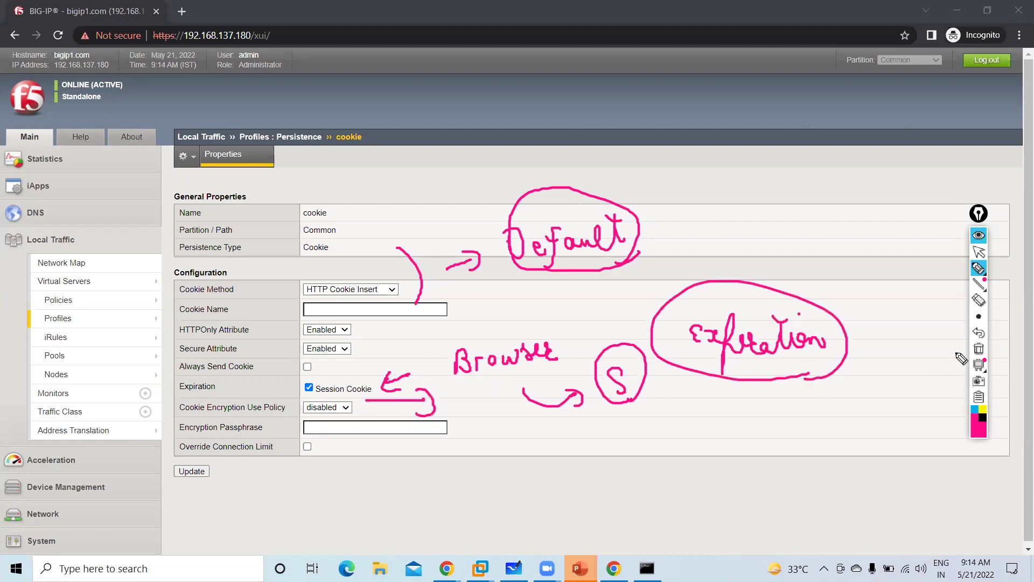
left_click(978, 348)
left_click(979, 252)
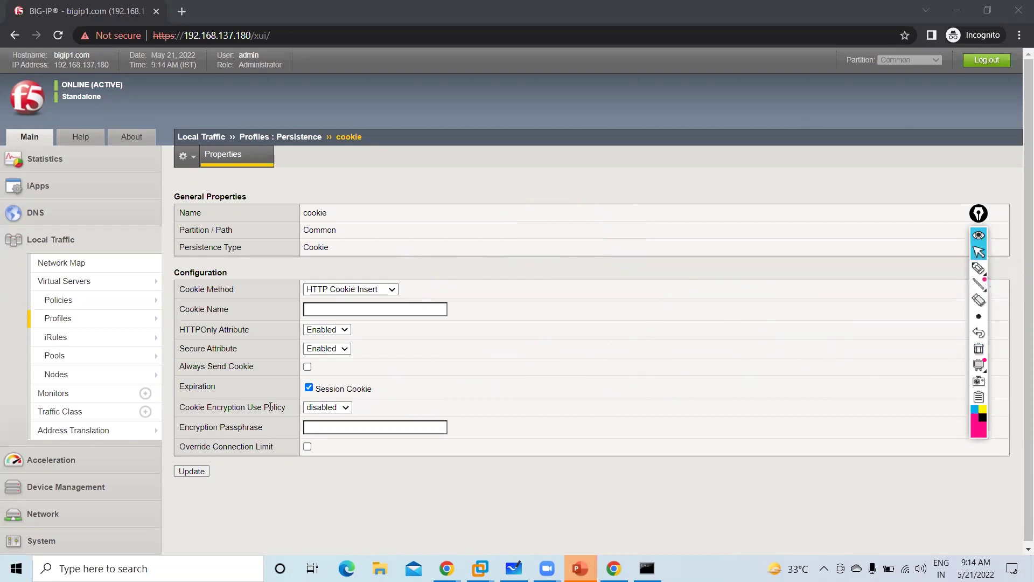
Step: Toggle Session Cookie expiration off and back on, then show the Virtual Server List
left_click(308, 388)
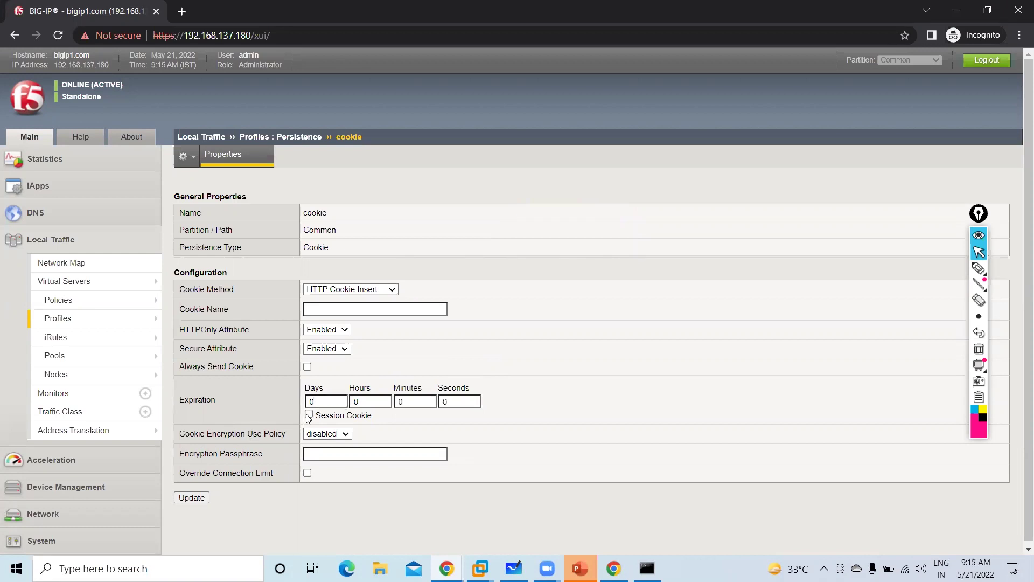
left_click(309, 414)
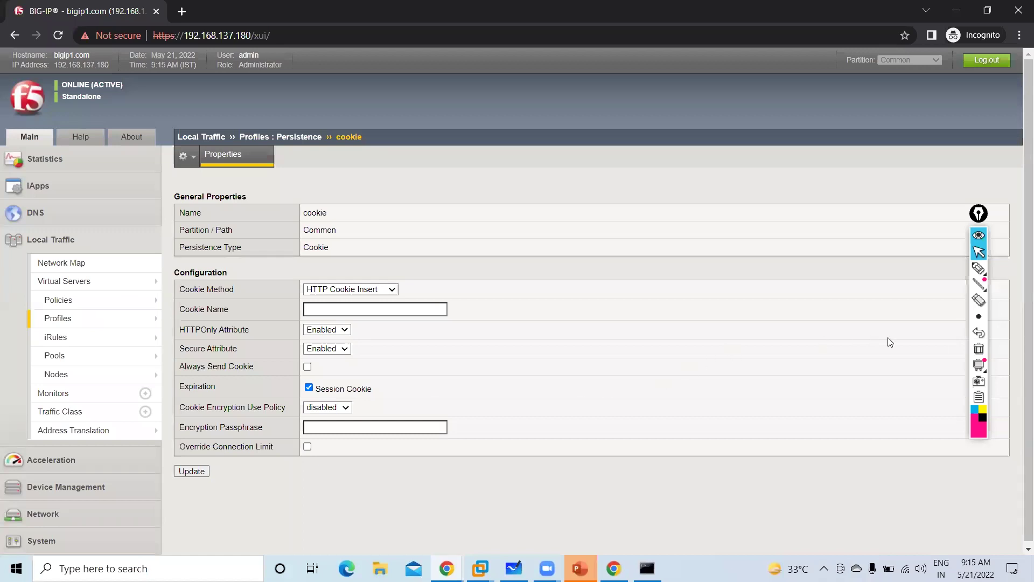
left_click(979, 349)
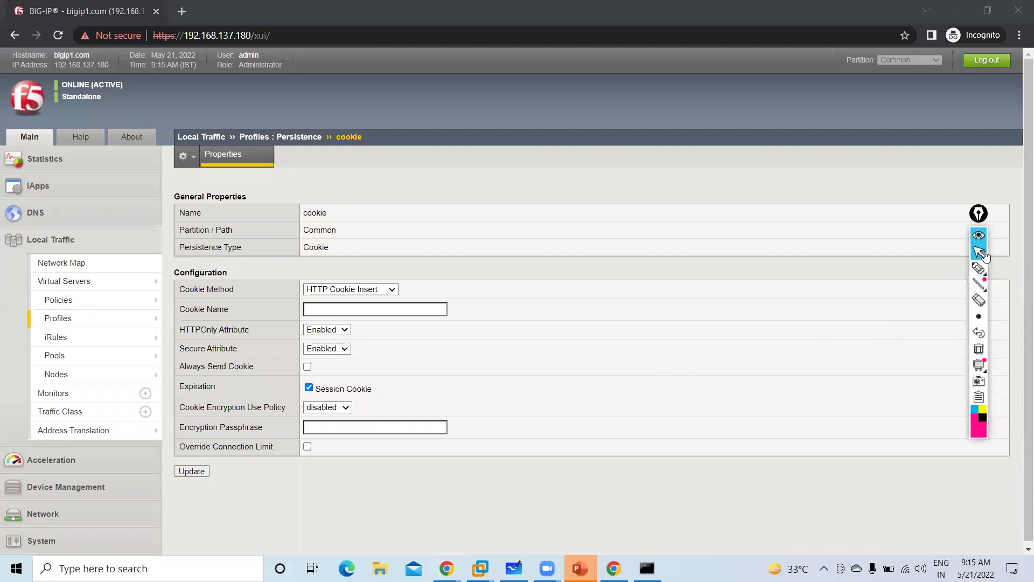
left_click(129, 284)
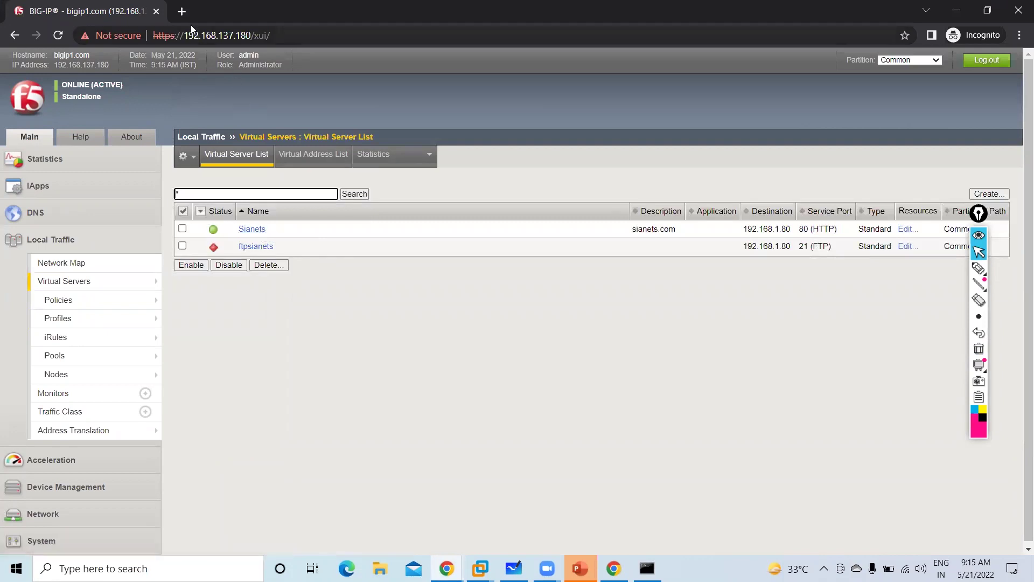
Step: Load 192.168.1.80 in a new incognito tab, served from Server 2
left_click(183, 9)
type("192.168.137.")
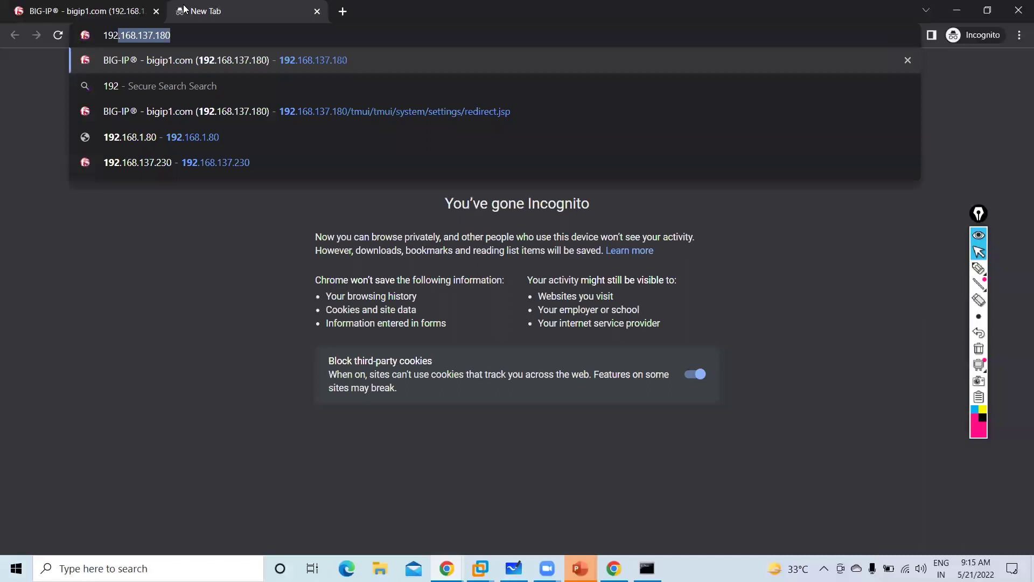
key("BackSpace")
key("BackSpace")
key("BackSpace")
type(".80")
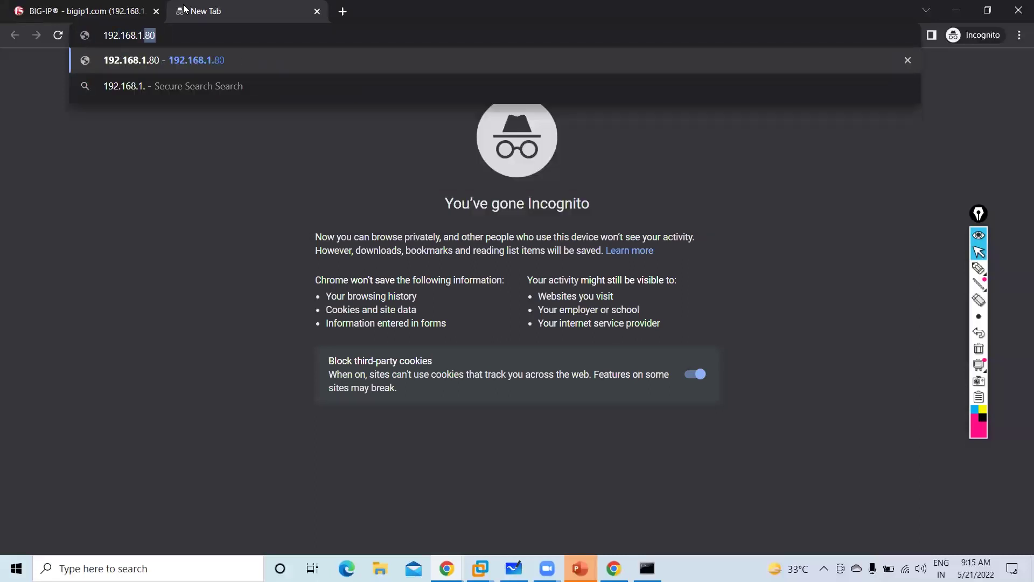
key("Return")
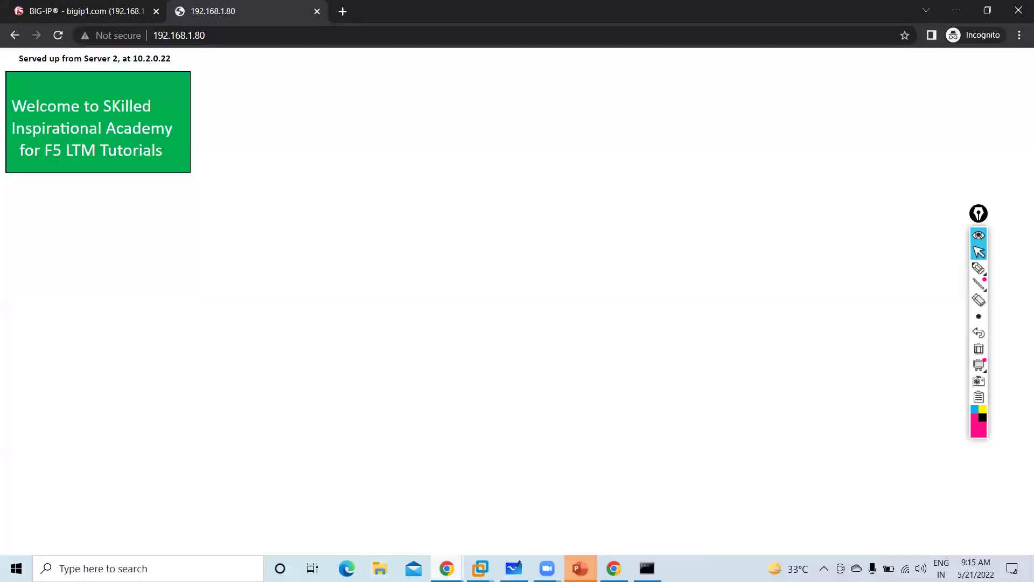
left_click(480, 568)
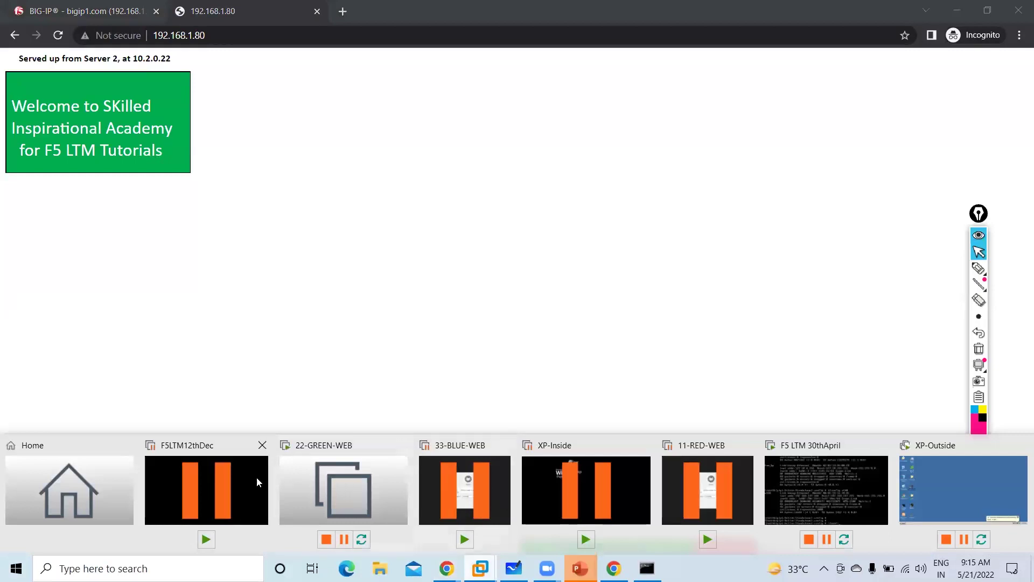
Step: Resume the 11-RED-WEB VM, view 22-GREEN-WEB, then return to Chrome on 192.168.1.80
left_click(689, 469)
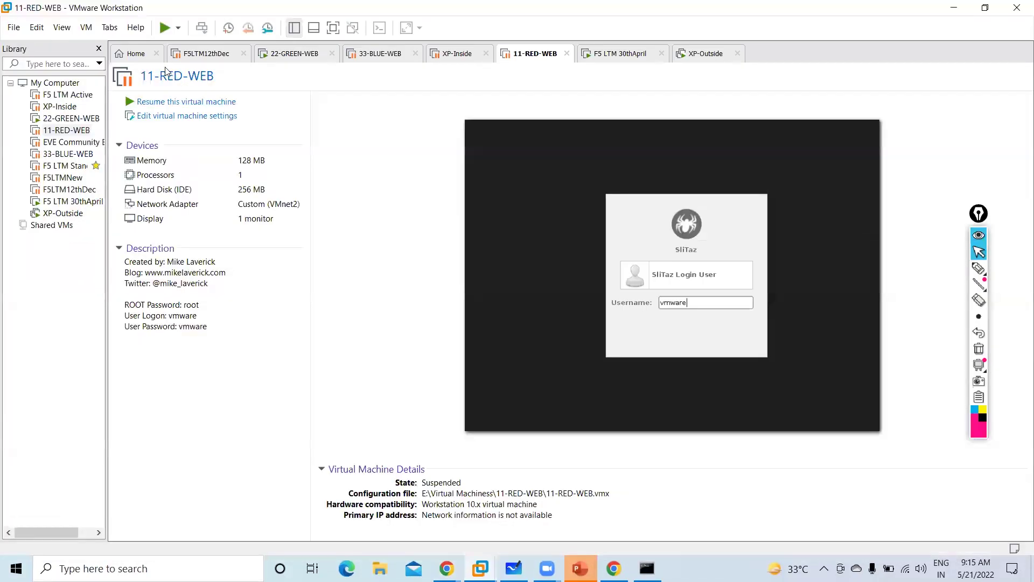
left_click(161, 32)
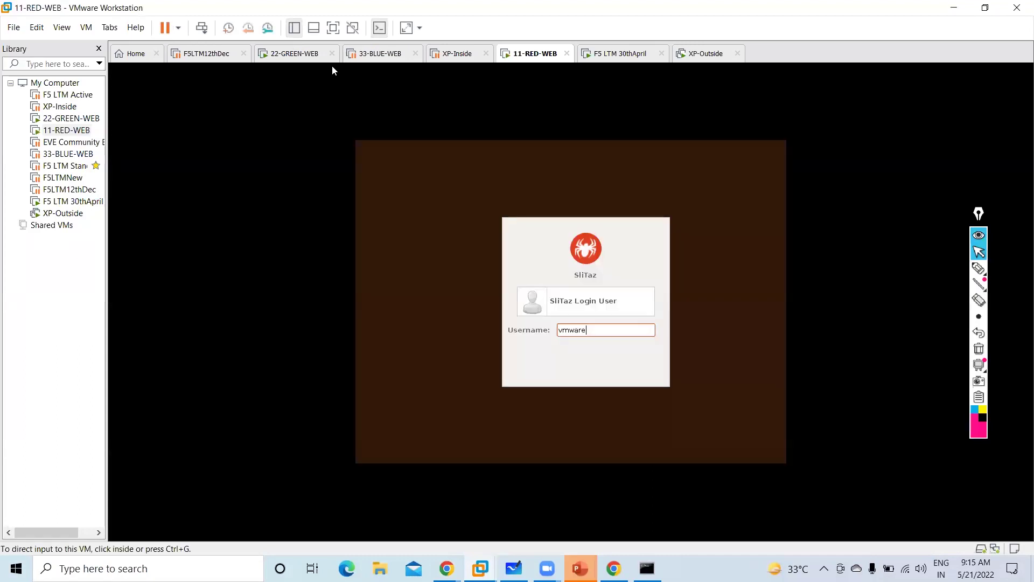
left_click(300, 57)
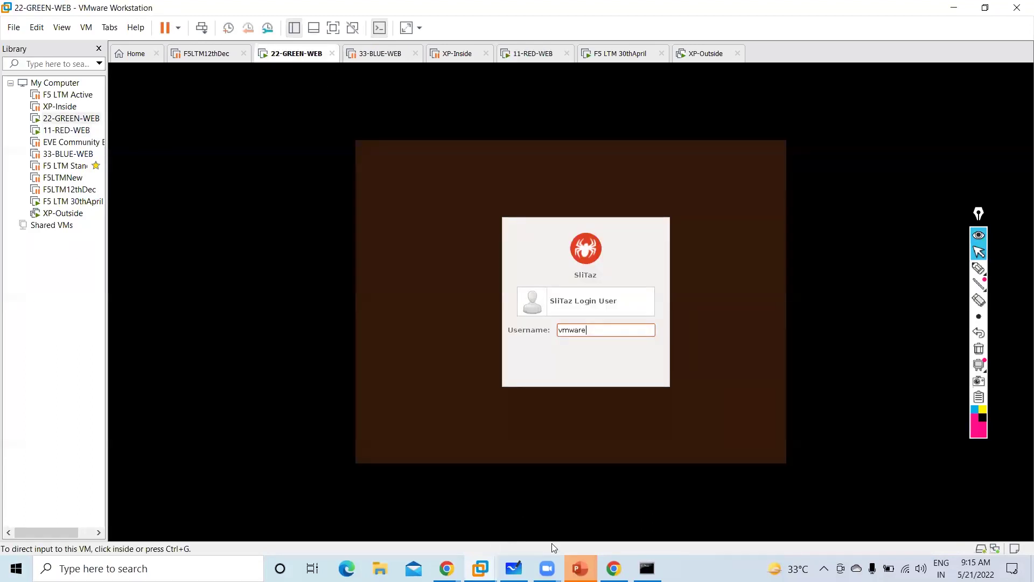
mouse_move(614, 569)
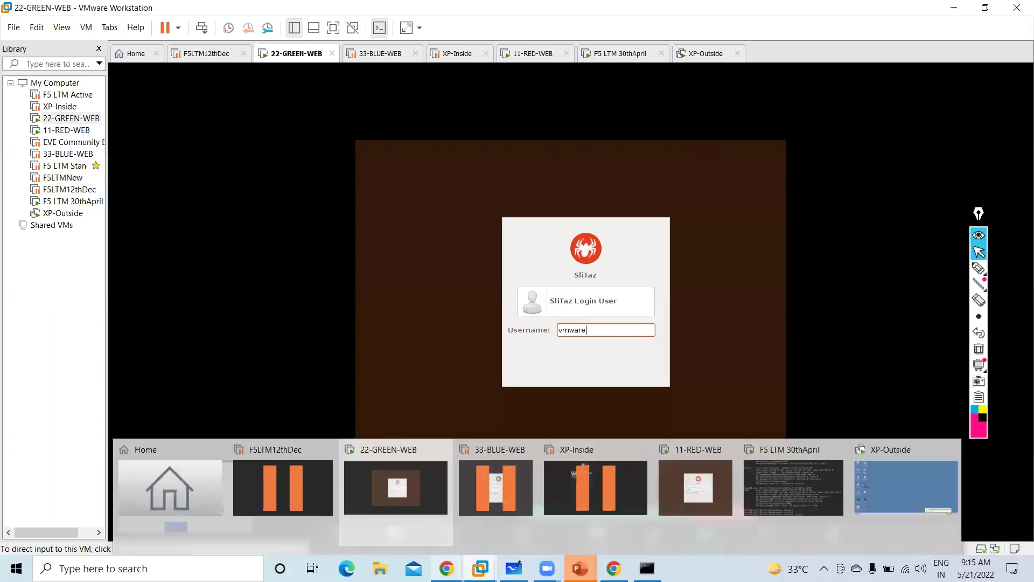
left_click(549, 511)
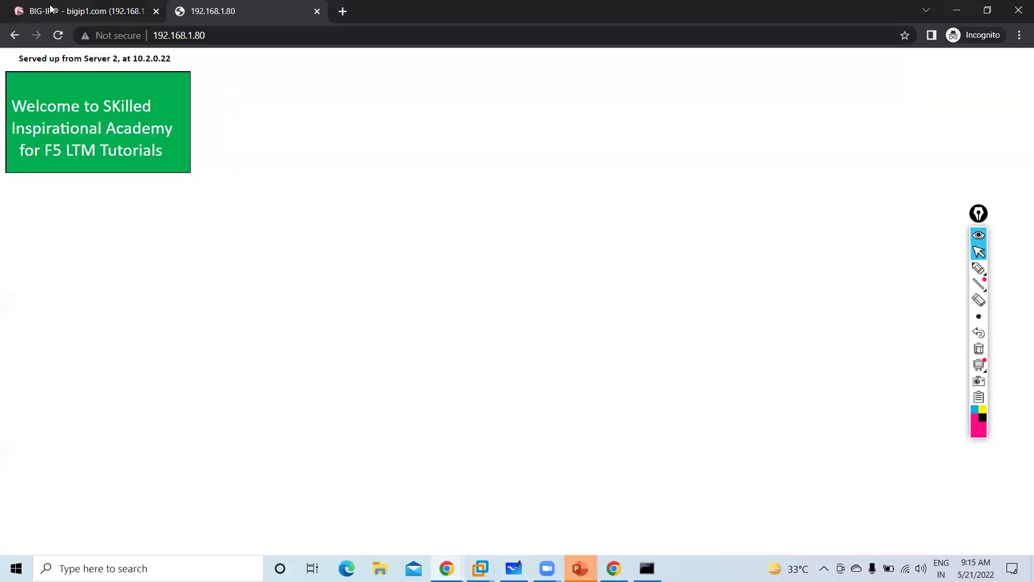
Step: Handwrite an underlined 'Cookie' with a circled 1 over the BIG-IP page
key("ctrl+Tab")
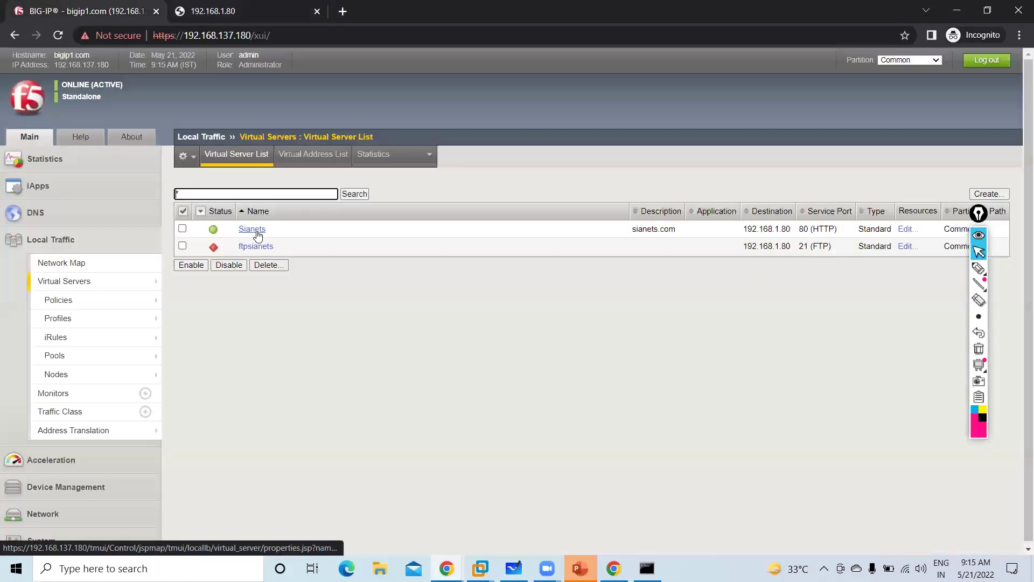
left_click(978, 268)
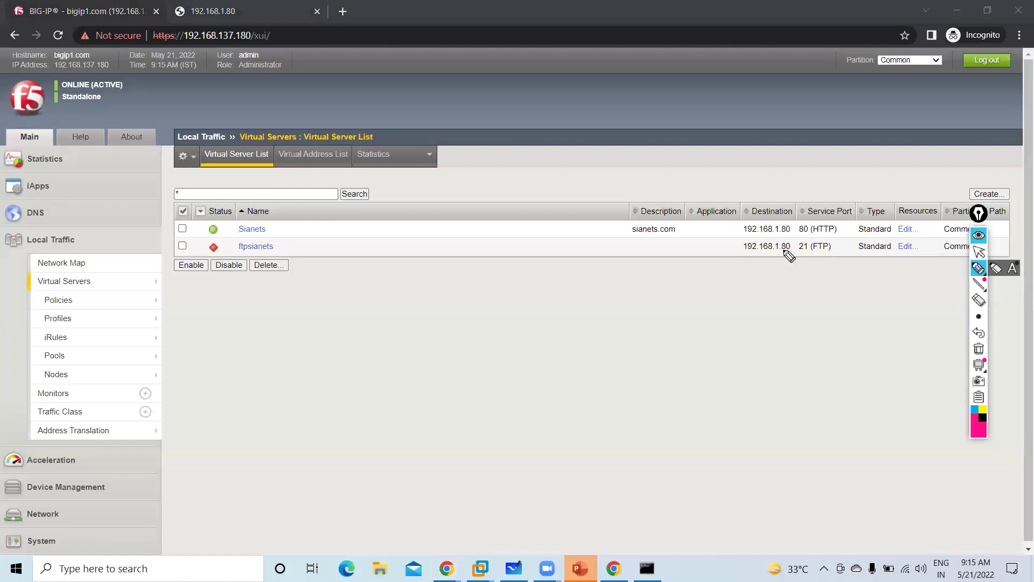
left_click_drag(582, 291, 663, 295)
left_click(646, 275)
left_click_drag(567, 326, 638, 332)
mouse_move(573, 360)
left_mouse_down()
mouse_move(584, 371)
mouse_move(625, 353)
mouse_move(648, 379)
mouse_move(723, 371)
left_mouse_up()
left_click(604, 355)
Step: Annotate 'V·S ⇒ HTTP Profile', then open the Sianets virtual server
left_click(630, 365)
mouse_move(723, 359)
left_mouse_down()
mouse_move(736, 352)
mouse_move(735, 372)
left_mouse_up()
left_click_drag(740, 353, 755, 351)
mouse_move(749, 353)
left_mouse_down()
mouse_move(748, 371)
mouse_move(771, 350)
left_mouse_up()
mouse_move(767, 350)
left_mouse_down()
mouse_move(767, 368)
mouse_move(776, 344)
left_mouse_up()
left_click_drag(775, 344, 778, 358)
mouse_move(830, 335)
left_mouse_down()
mouse_move(899, 366)
mouse_move(944, 340)
mouse_move(958, 366)
left_mouse_up()
mouse_move(939, 413)
left_mouse_down()
mouse_move(729, 351)
mouse_move(954, 408)
left_mouse_up()
left_click(978, 252)
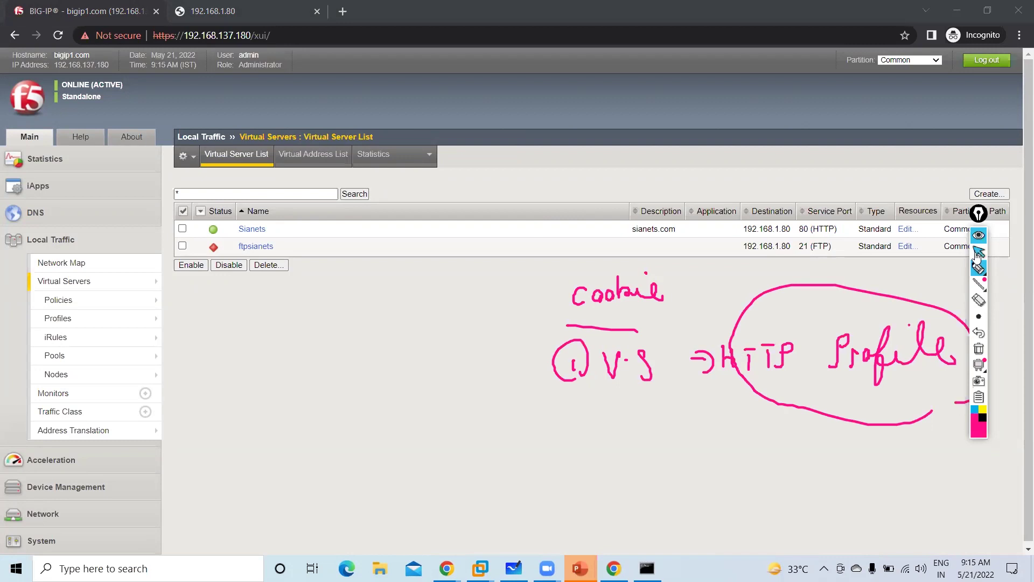
left_click(256, 230)
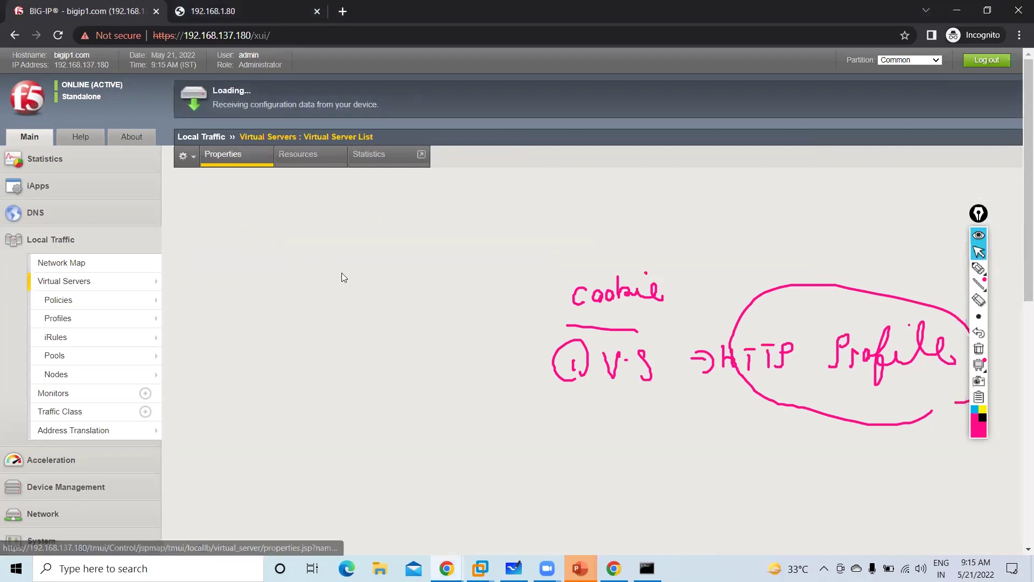
Step: Confirm Sianets keeps the http HTTP profile, then view its Resources tab
scroll(342, 274, "down", 2)
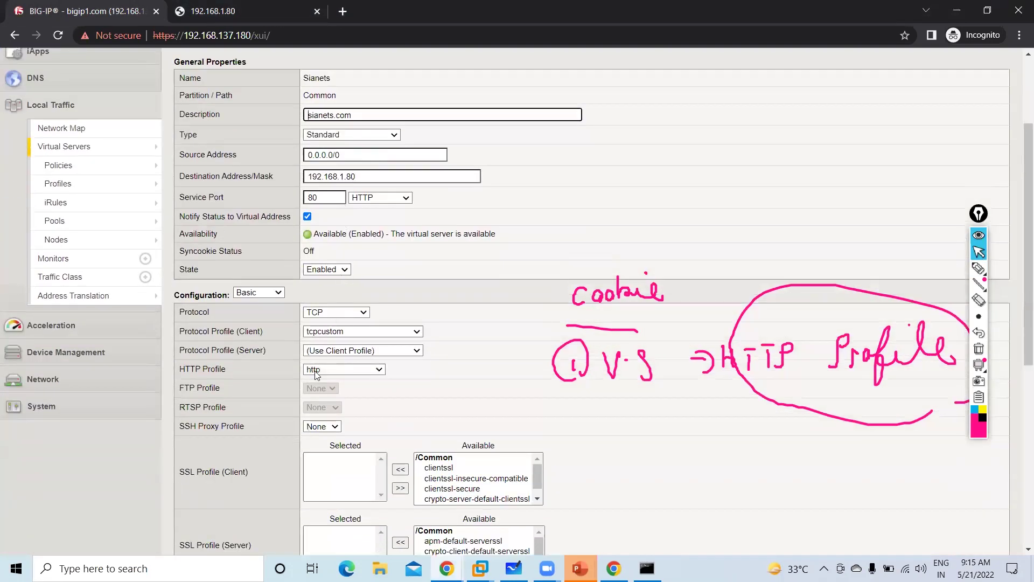
left_click(316, 372)
left_click(317, 373)
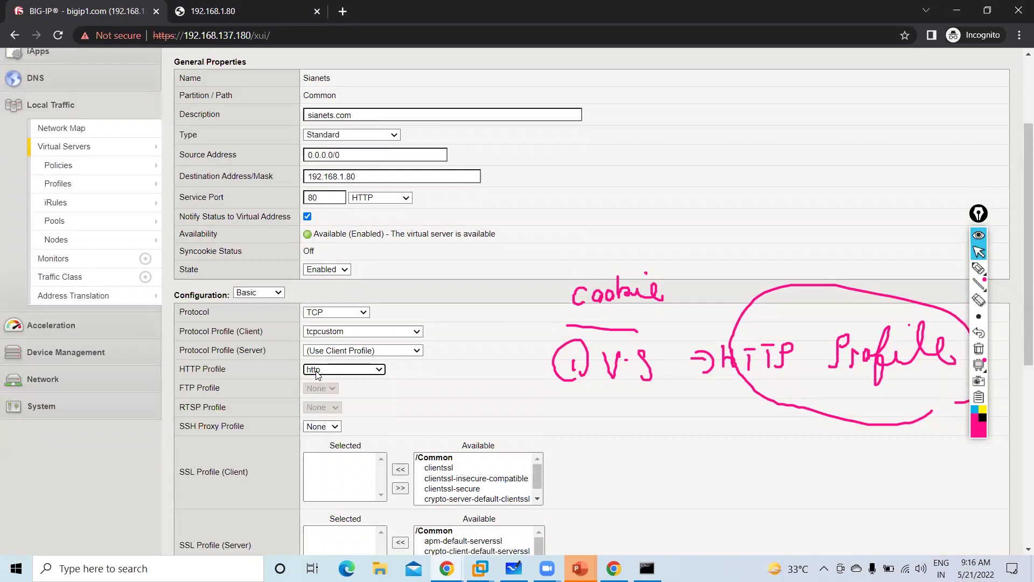
left_click(317, 375)
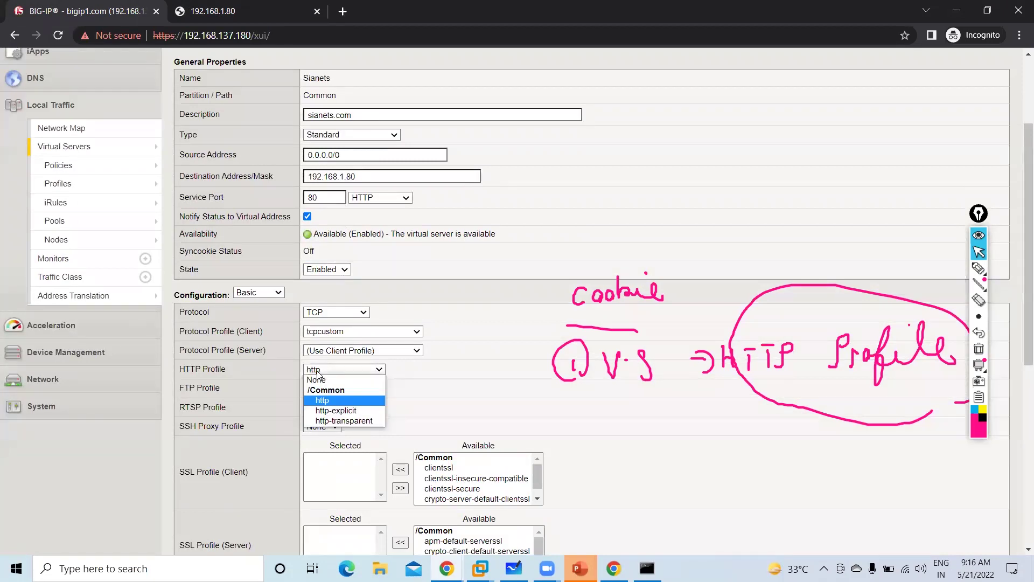
left_click(318, 374)
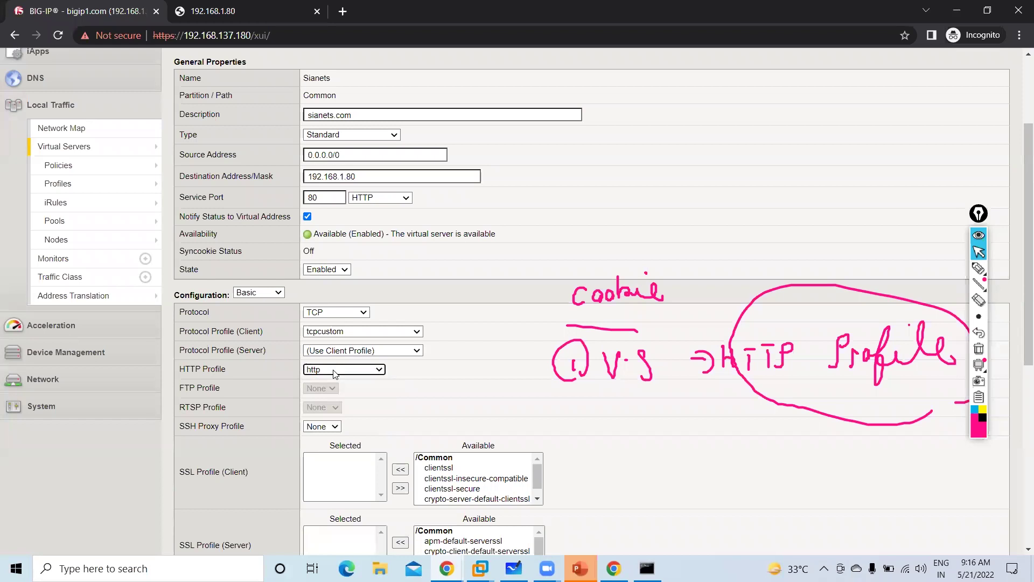
scroll(334, 373, "up", 3)
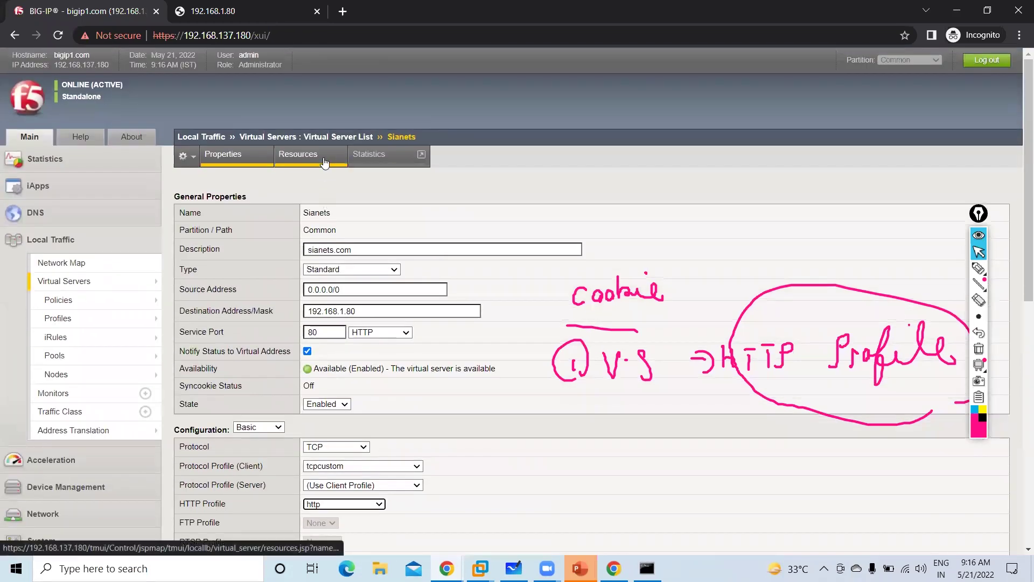
scroll(323, 166, "down", 5)
scroll(312, 170, "up", 5)
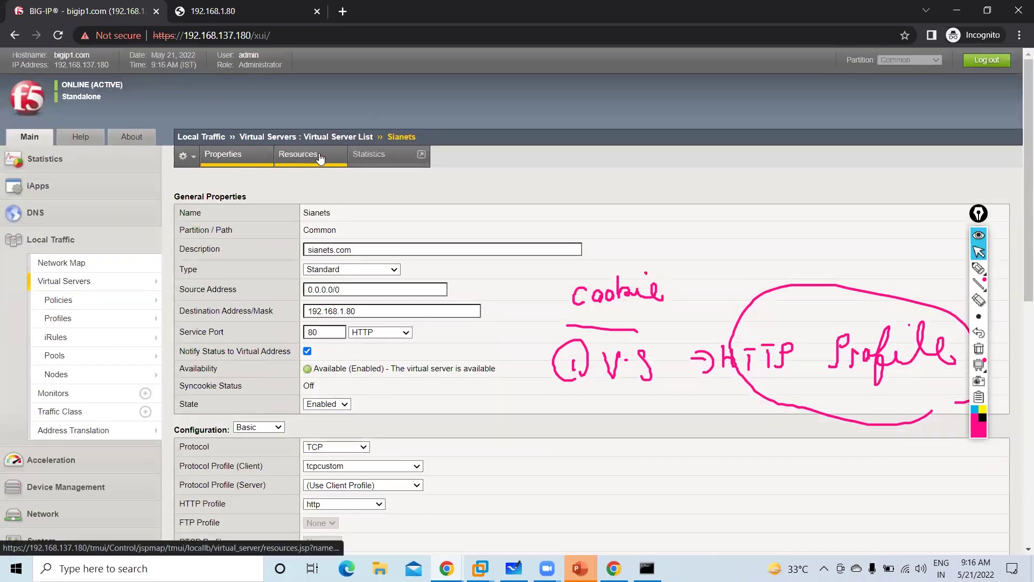
left_click(312, 162)
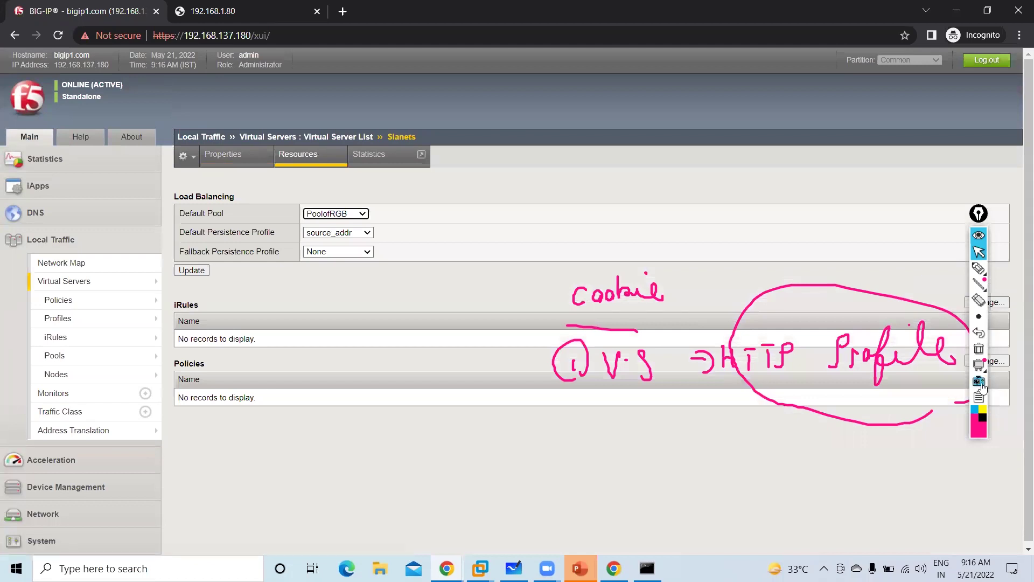
Step: Mark the current source_addr persistence setting with pen strokes, then clear them
left_click(978, 349)
left_click(979, 268)
mouse_move(370, 232)
left_mouse_down()
mouse_move(441, 238)
mouse_move(417, 260)
left_mouse_up()
left_click(979, 348)
left_click(979, 252)
Step: Set Sianets' default persistence profile to cookie, update, and clear all its statistics
left_click(349, 235)
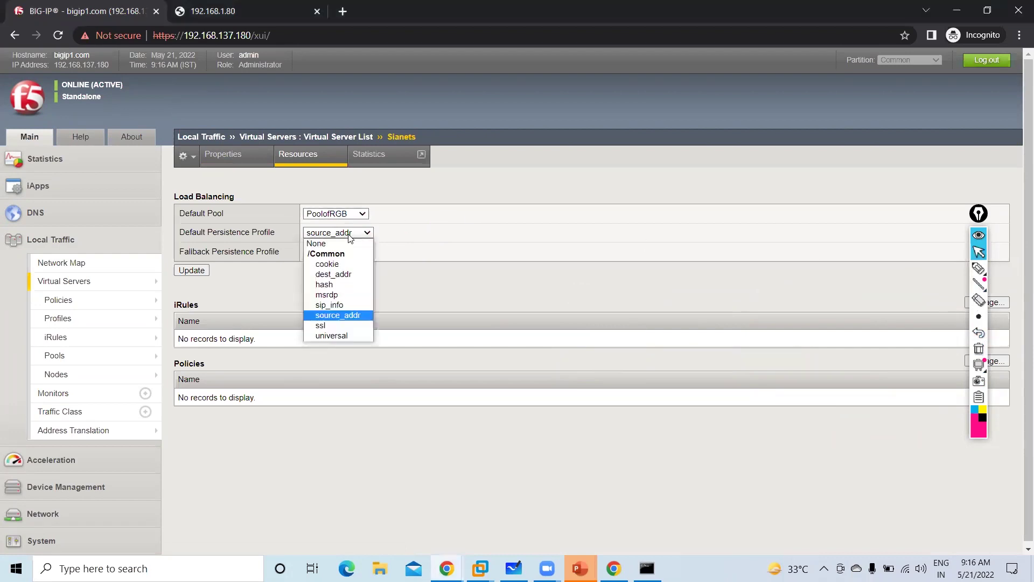
left_click(340, 265)
left_click(195, 272)
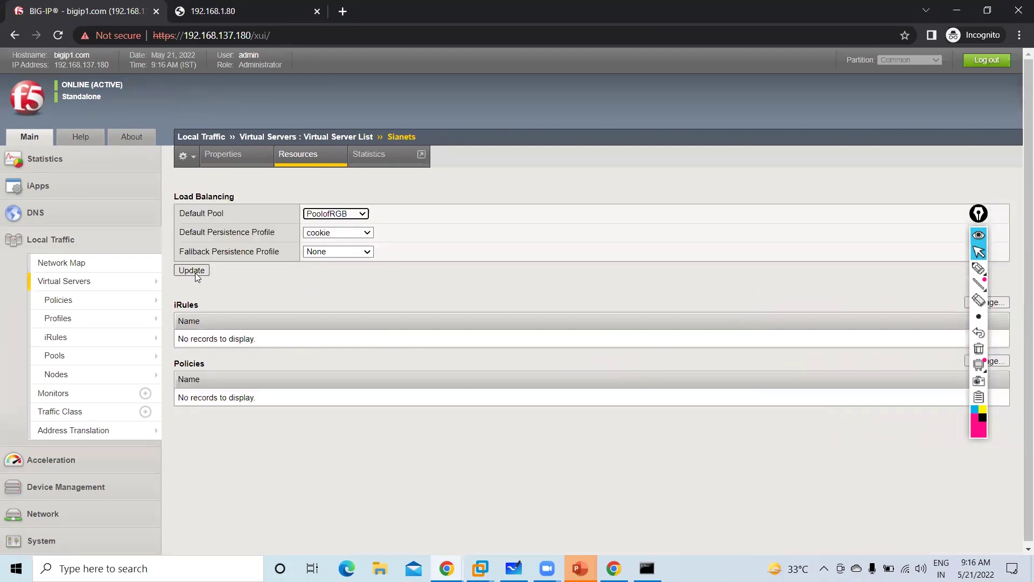
left_click(367, 156)
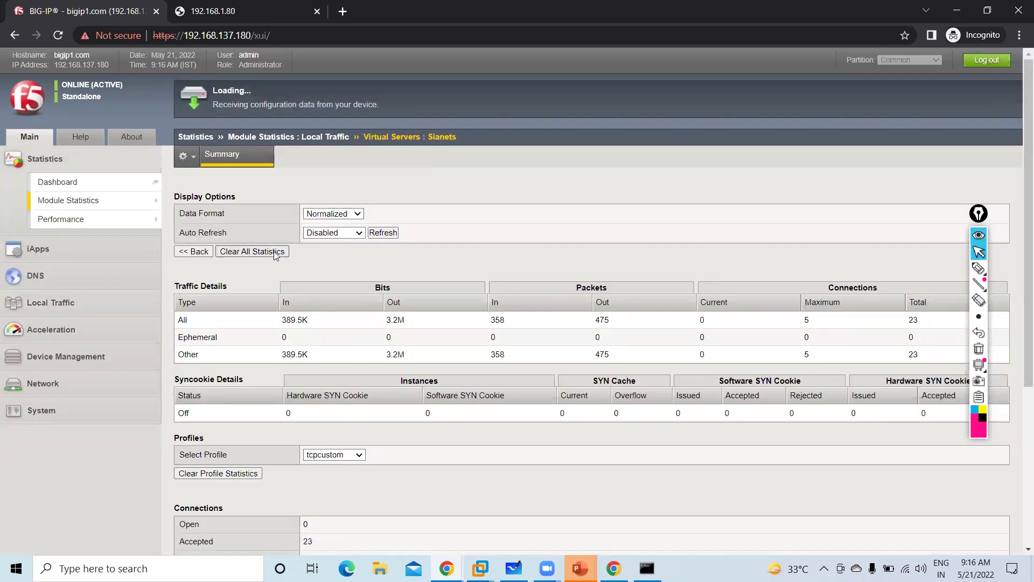
left_click(274, 253)
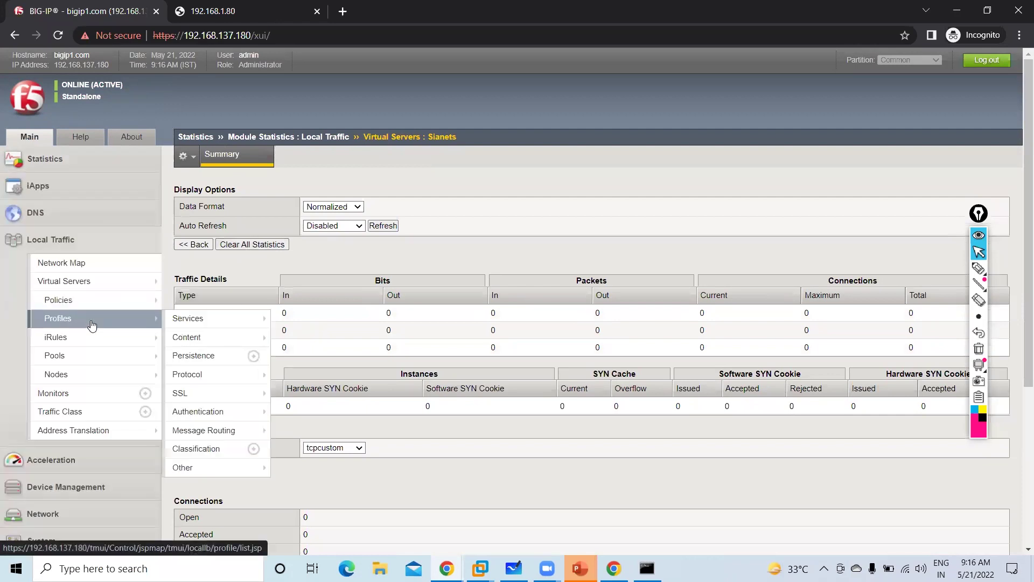
Step: Reset all PoolofRGB pool and member statistics, then return to the Virtual Server List
left_click(91, 358)
left_click(249, 246)
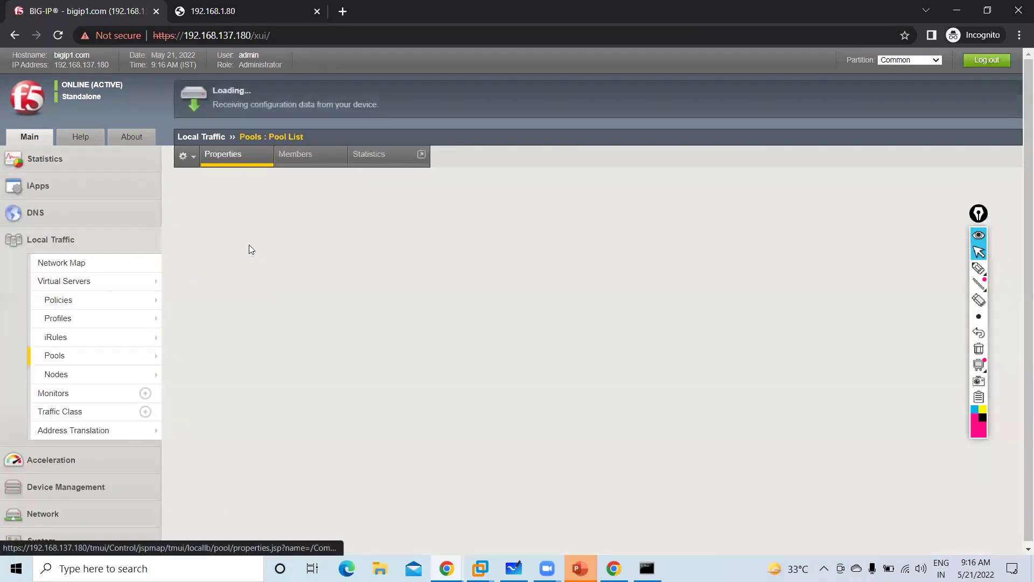
left_click(382, 156)
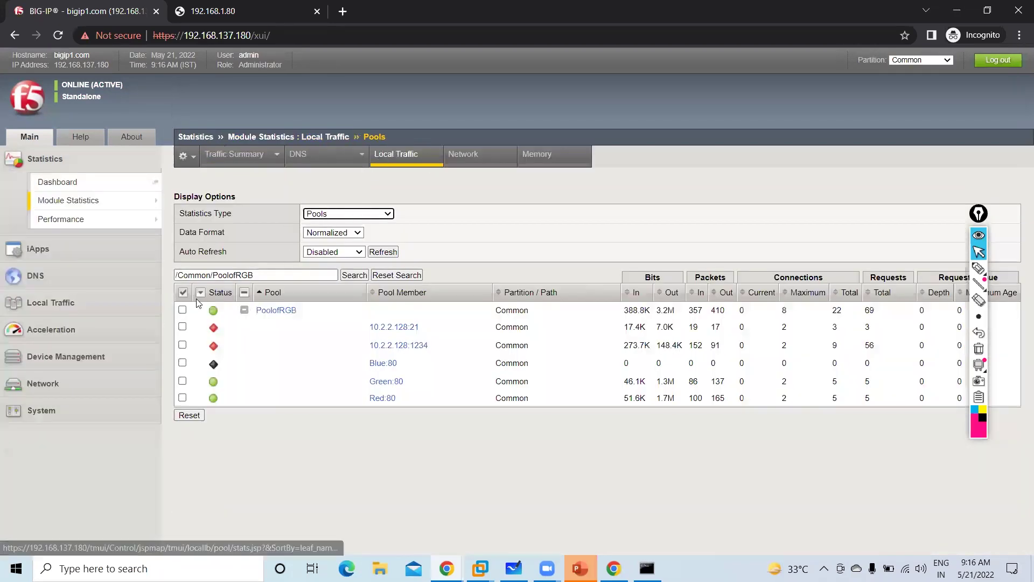
left_click(184, 292)
left_click(189, 415)
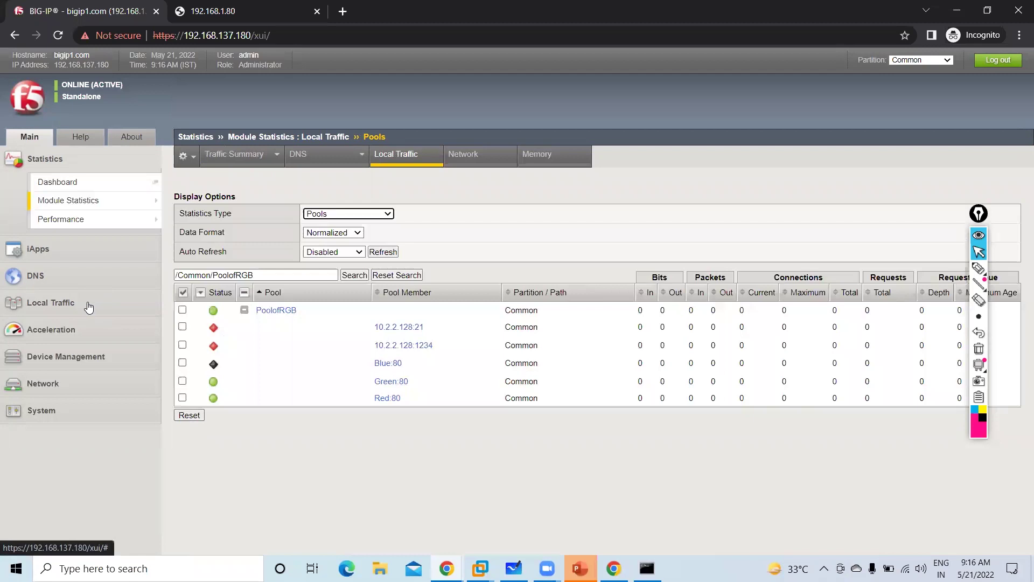
mouse_move(89, 307)
left_click(88, 282)
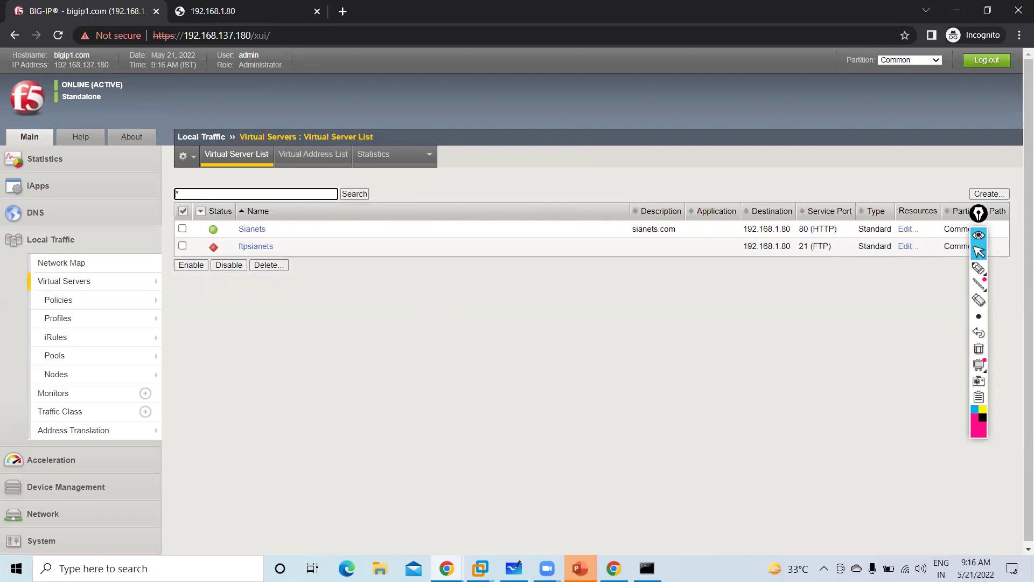
left_click(480, 569)
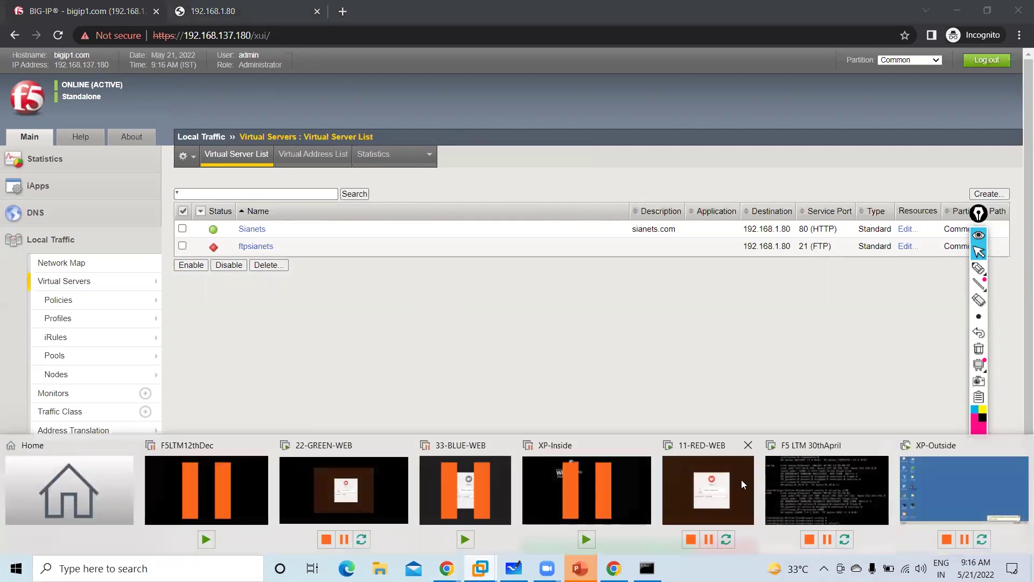
Step: Resume the XP-Inside machine, then launch Wireshark 1.10.14 on XP-Outside from Start > Run
left_click(597, 478)
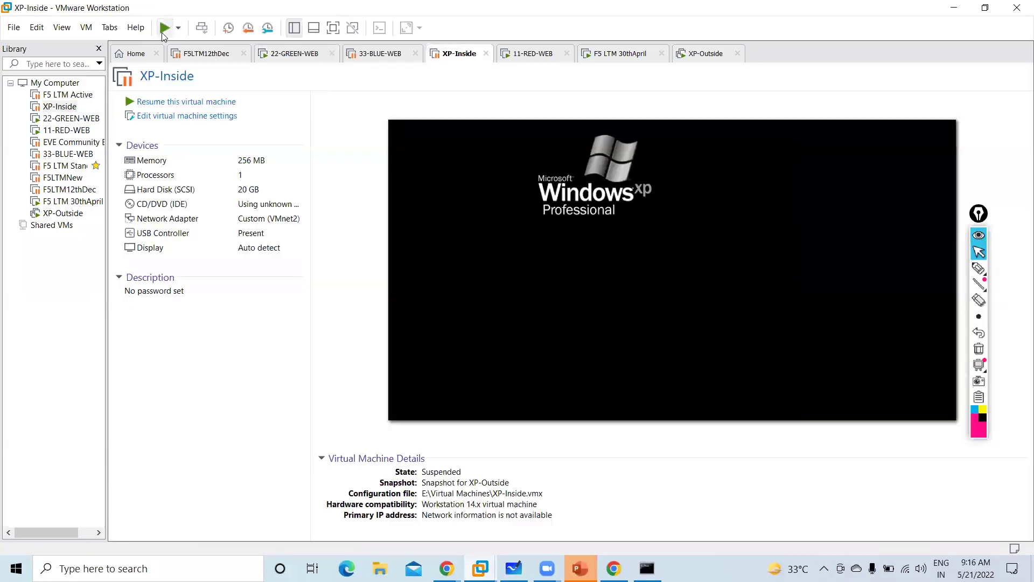
left_click(163, 30)
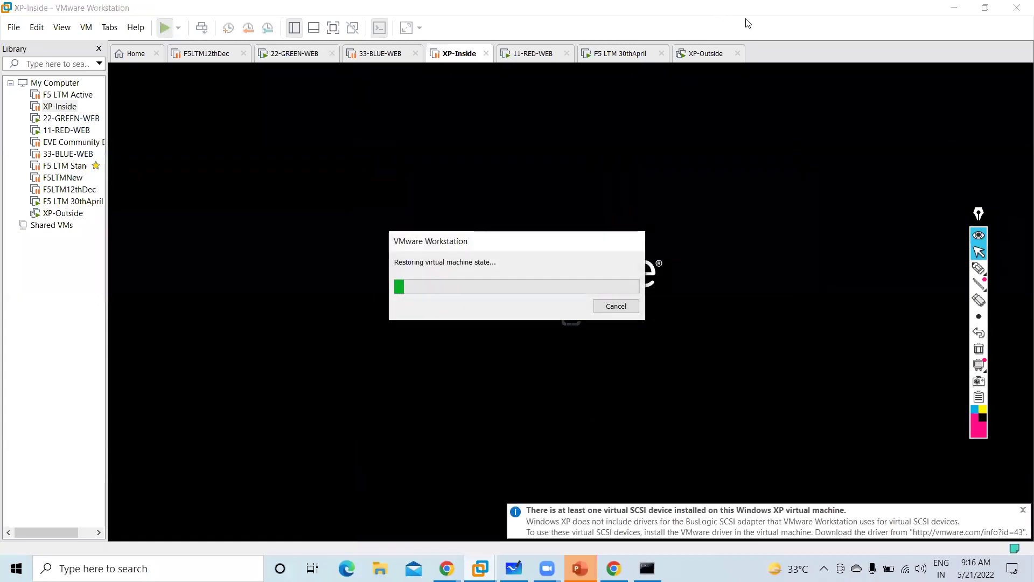
left_click(721, 52)
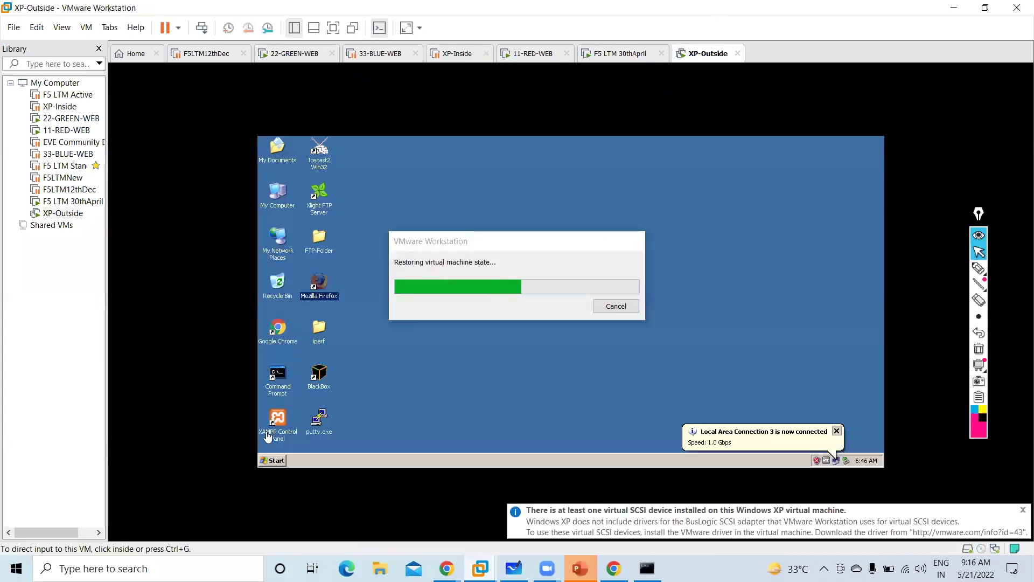
left_click(273, 461)
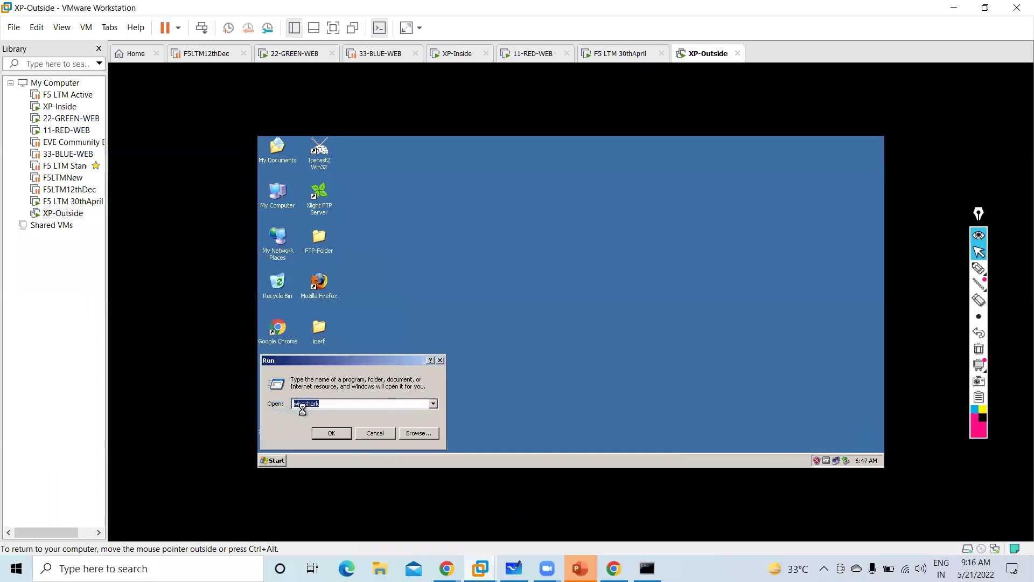
left_click(322, 434)
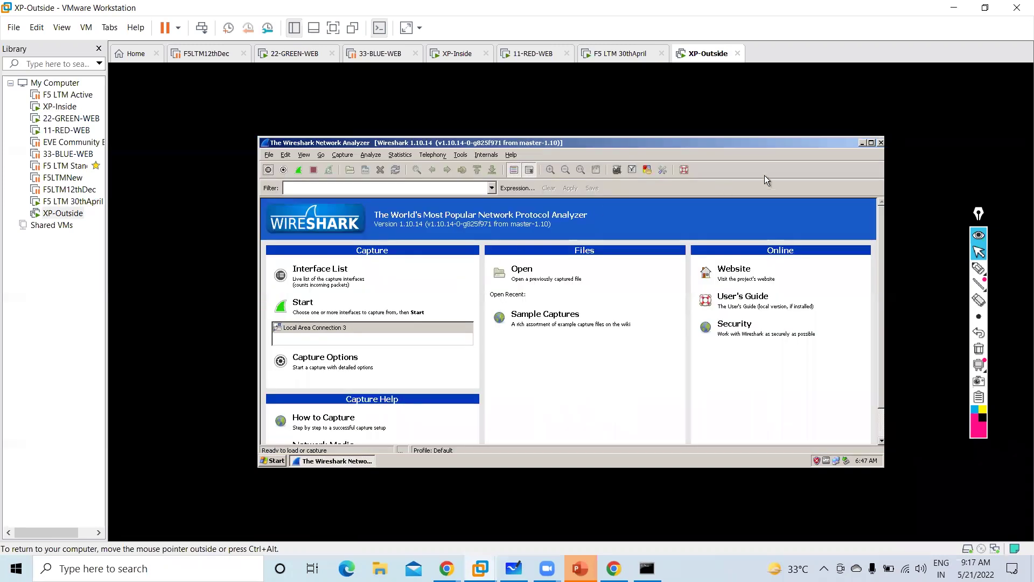
Step: Start Firefox, decline the default-browser prompt, and begin a Wireshark capture on Local Area Connection 3
left_click(872, 142)
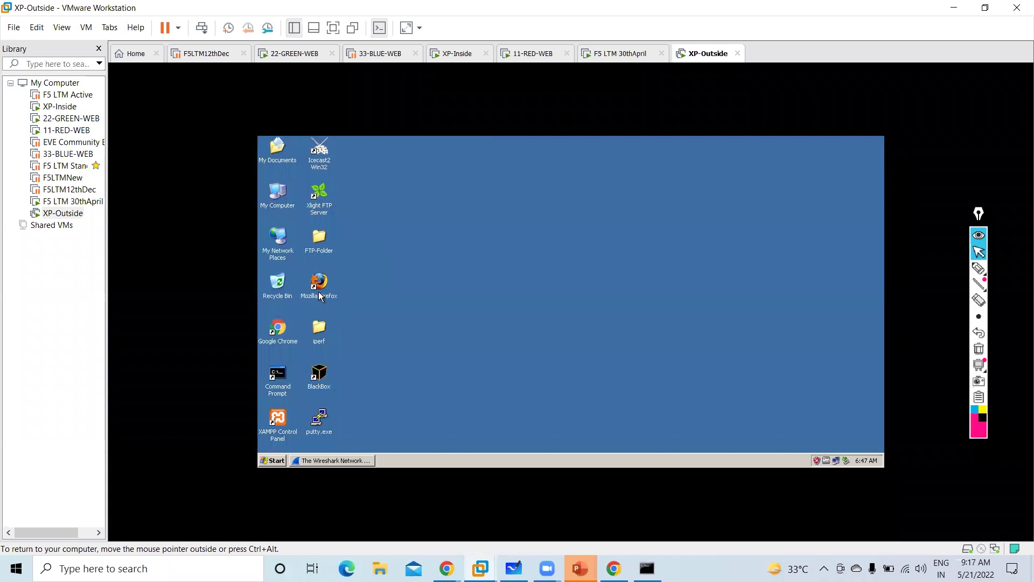
double_click(316, 289)
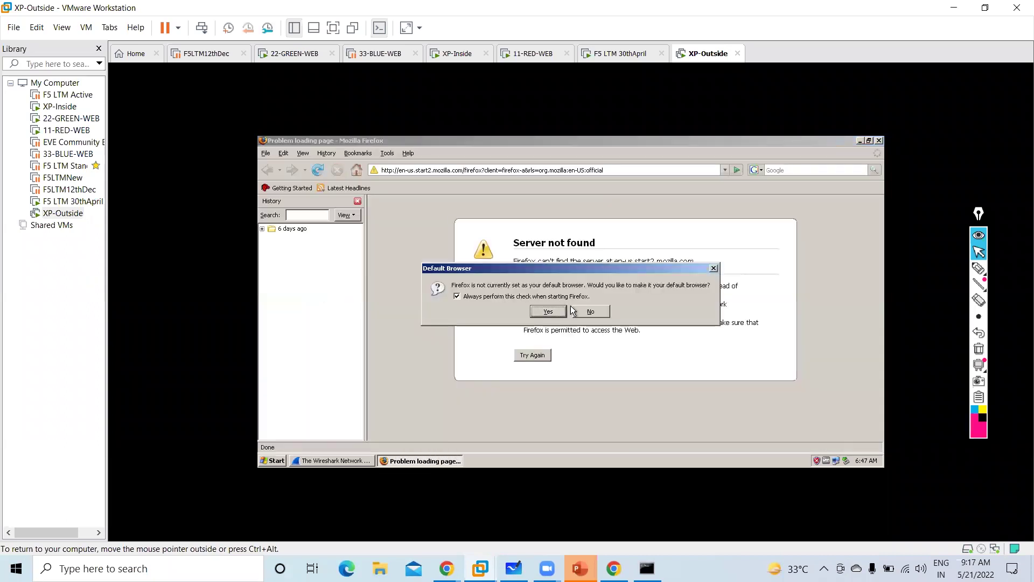
left_click(582, 311)
left_click(535, 170)
left_click(354, 461)
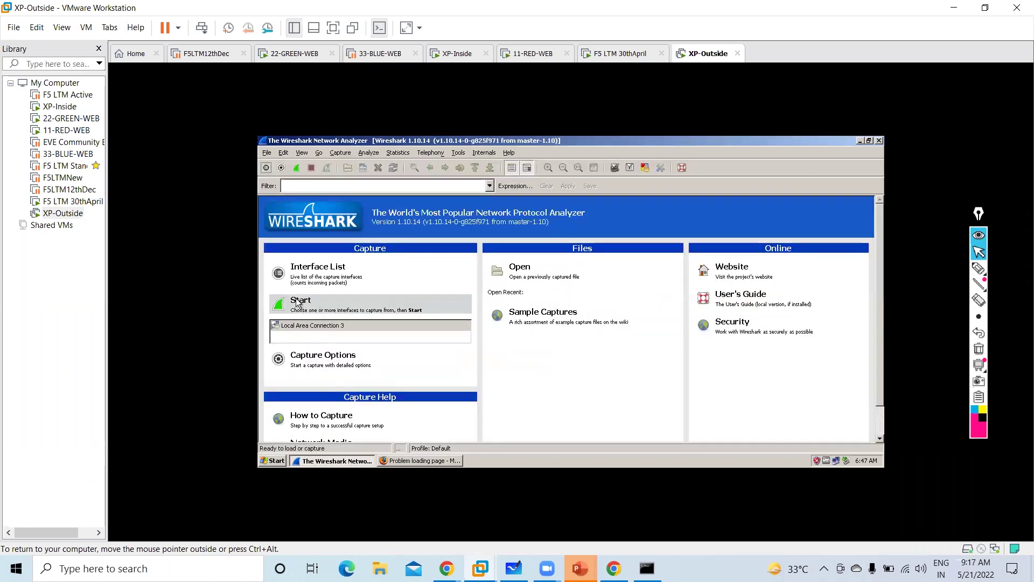
left_click(296, 298)
key("alt+Tab")
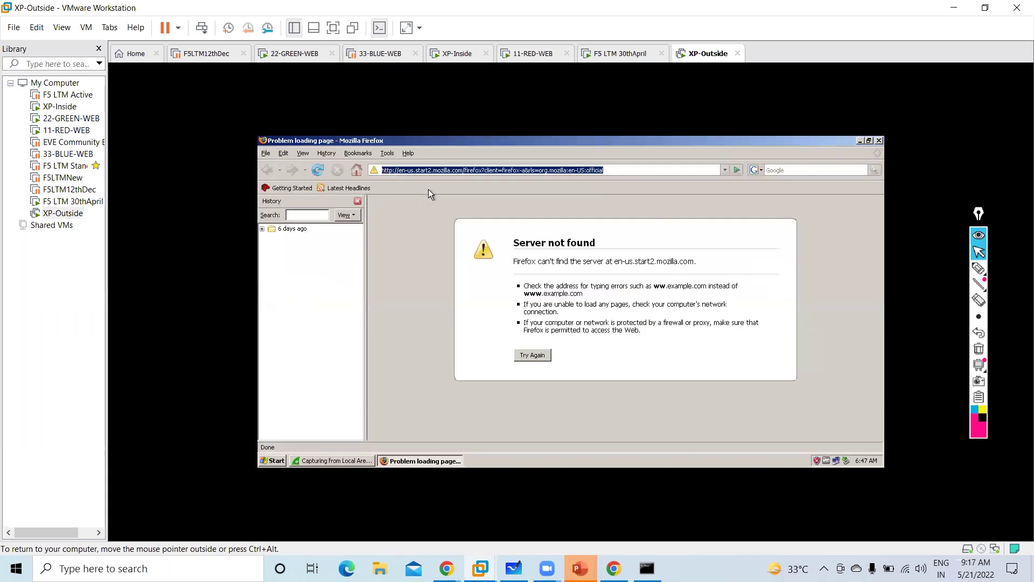
type("192")
key("Down")
key("Return")
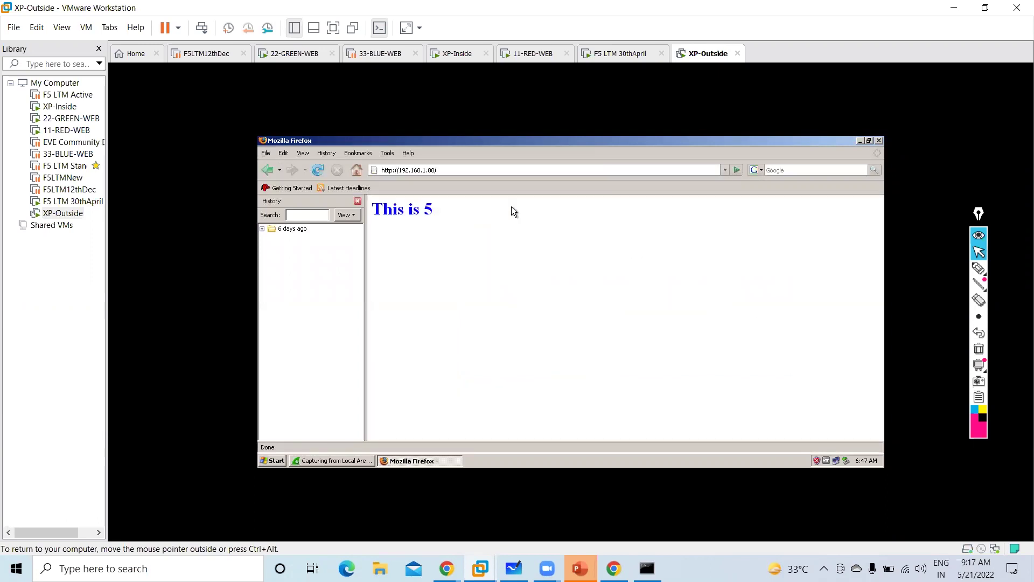
left_click(317, 170)
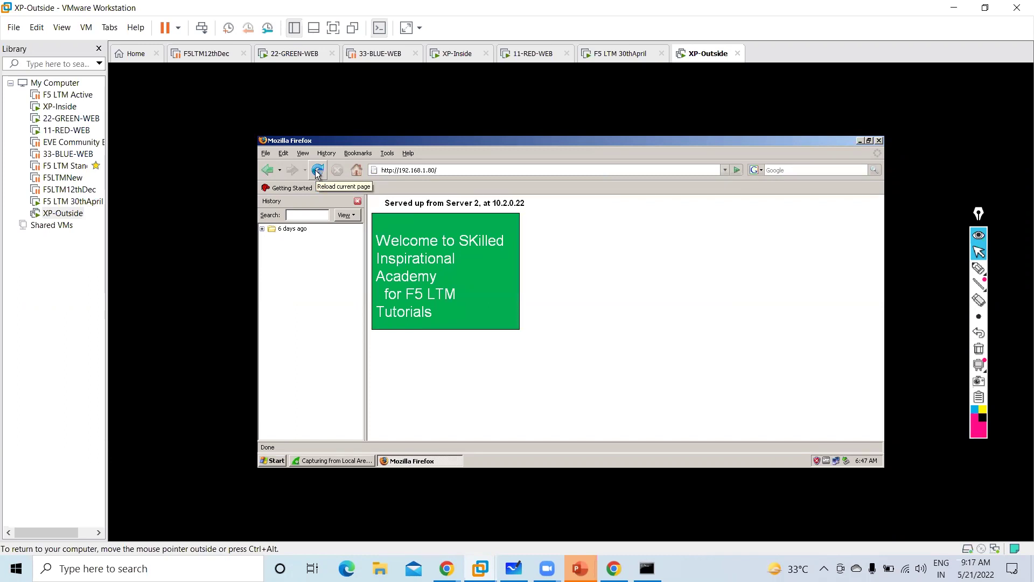
left_click(316, 171)
left_click(317, 171)
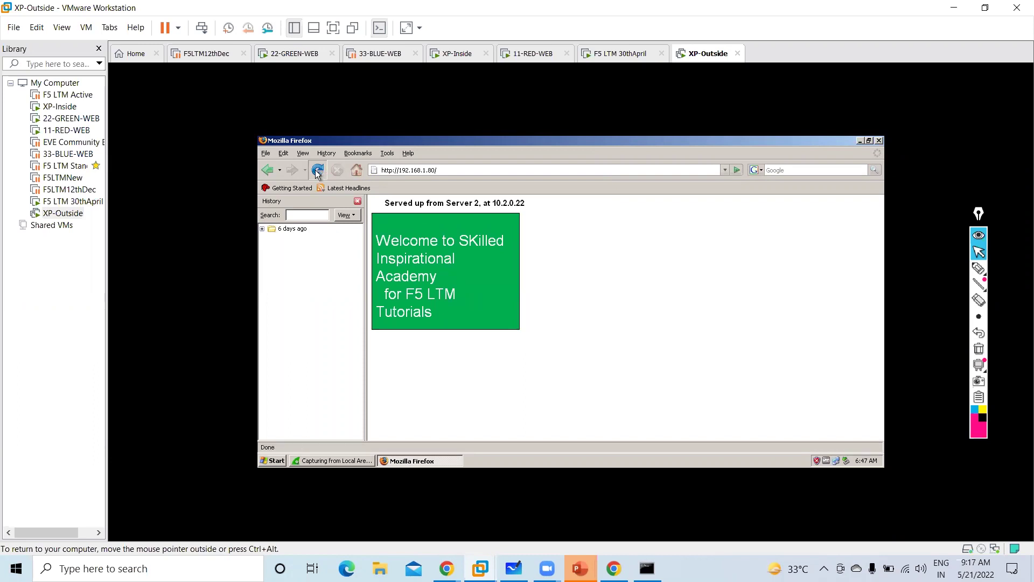
left_click(344, 460)
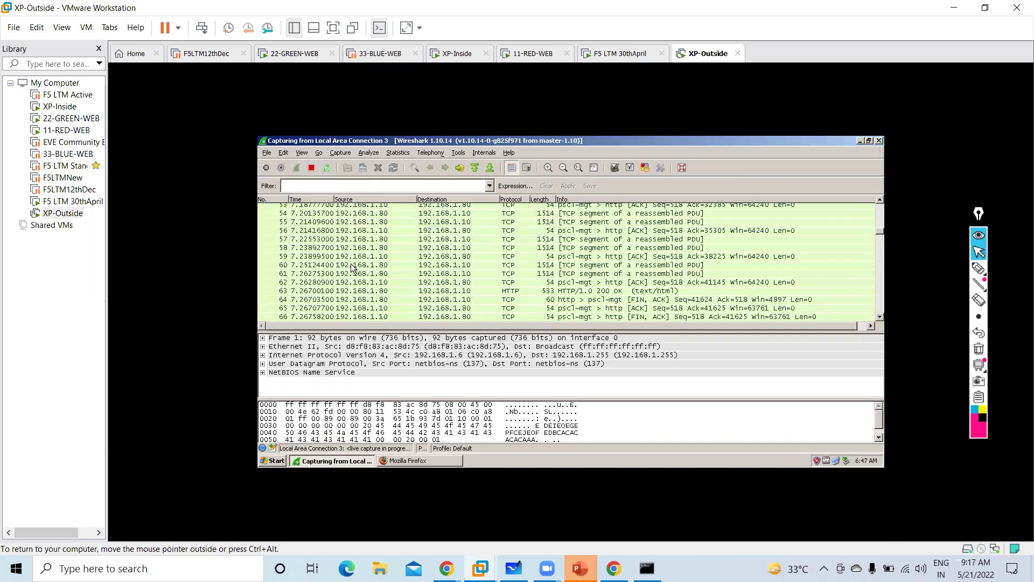
Step: Stop the capture and run ipconfig in a command prompt to check the client's address
left_click(311, 170)
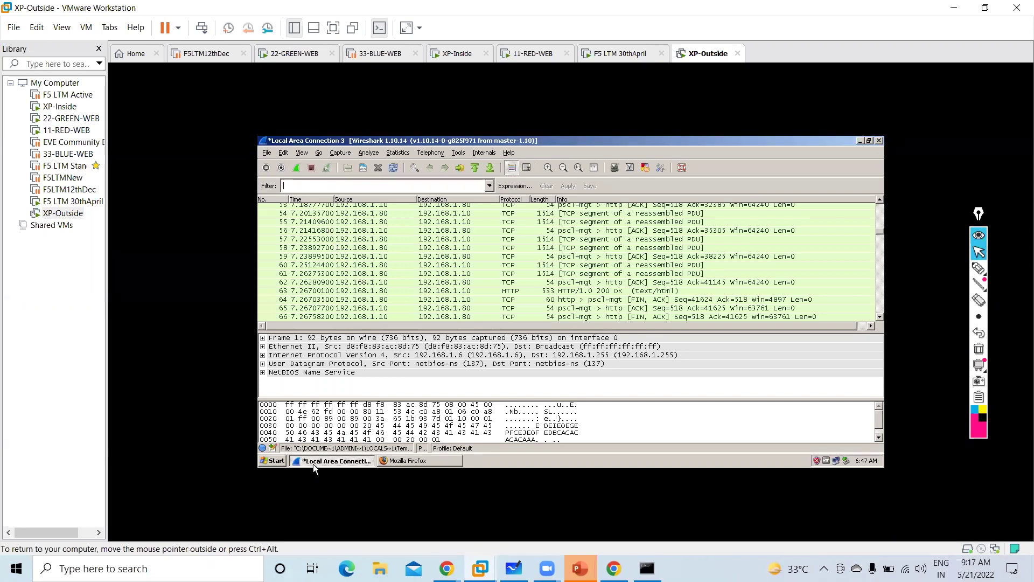
left_click(271, 462)
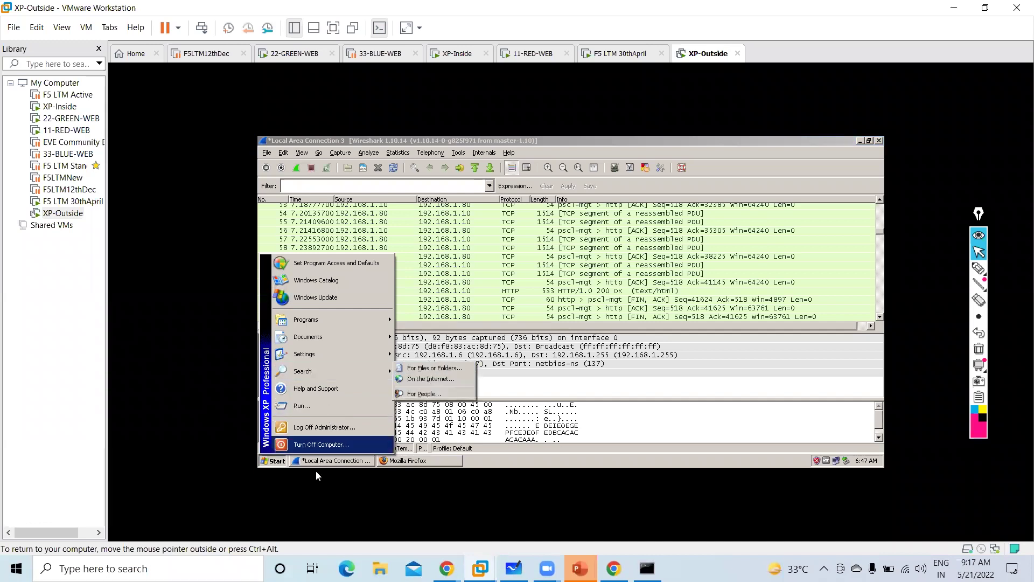
left_click(296, 407)
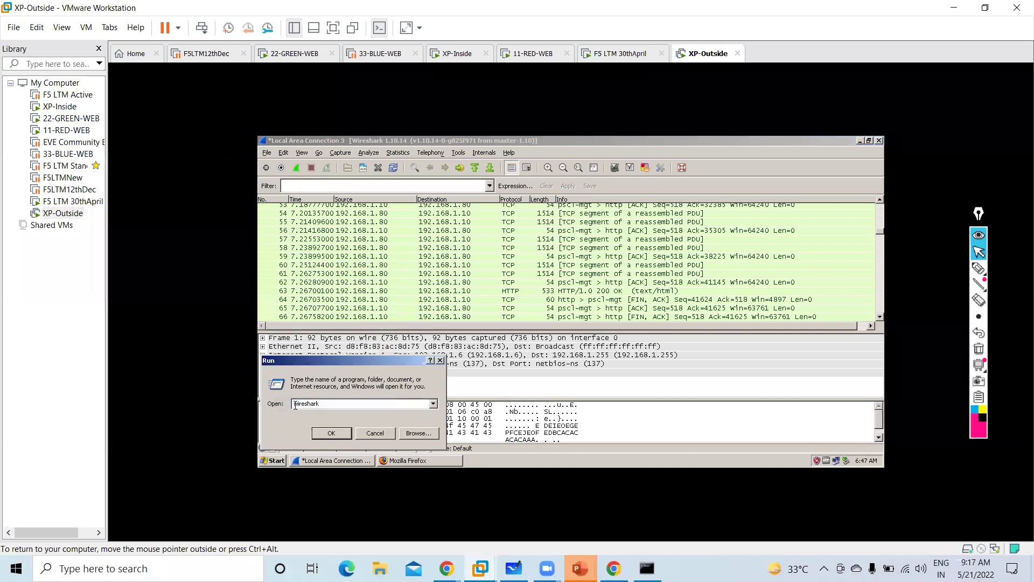
double_click(337, 402)
type("cmd")
key("Return")
type("ipconfig")
key("Return")
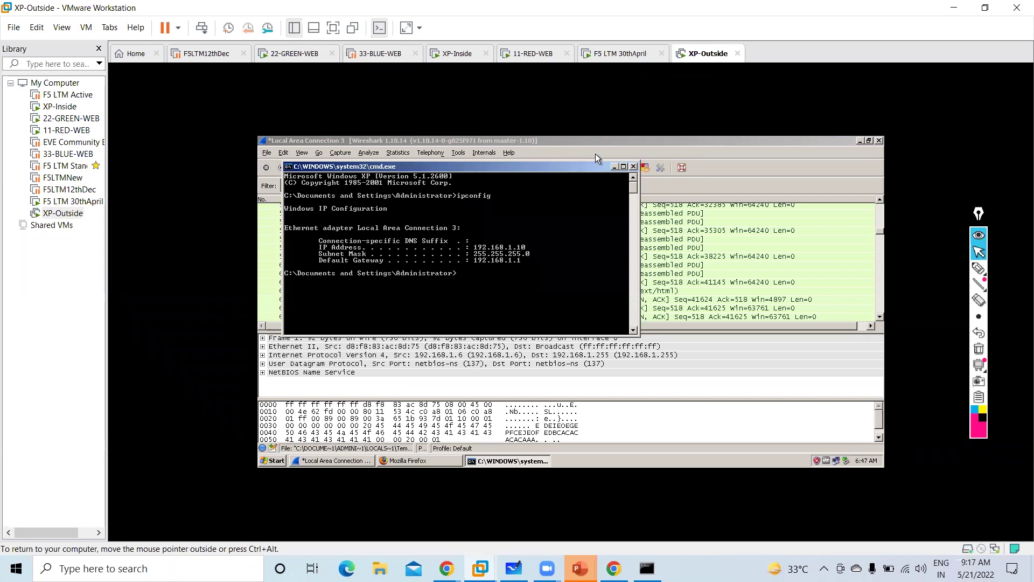
left_click(615, 167)
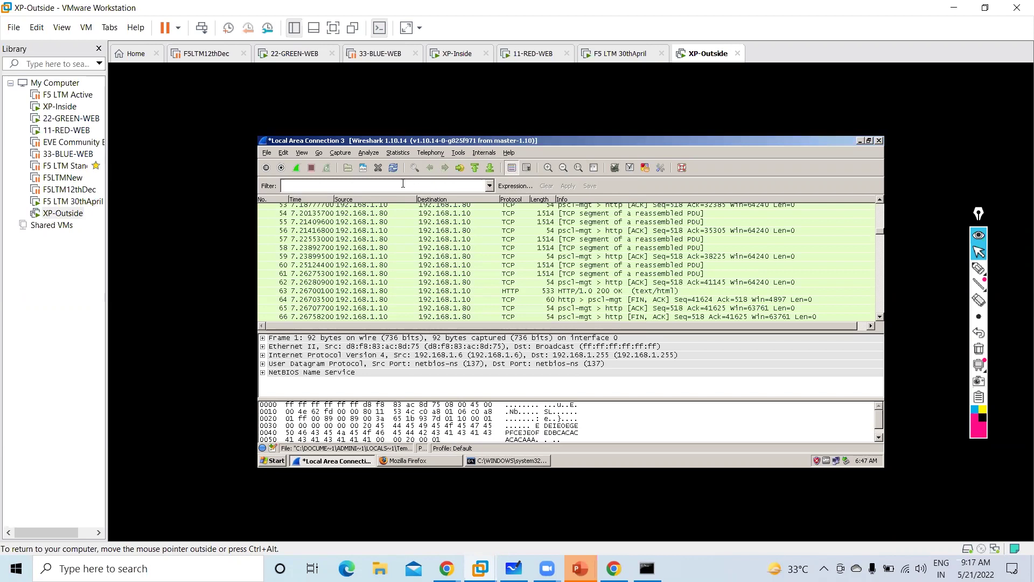
Step: Apply the display filter ip.addr==192.168.1.10 in Wireshark
left_click(403, 183)
type("ip.addr==")
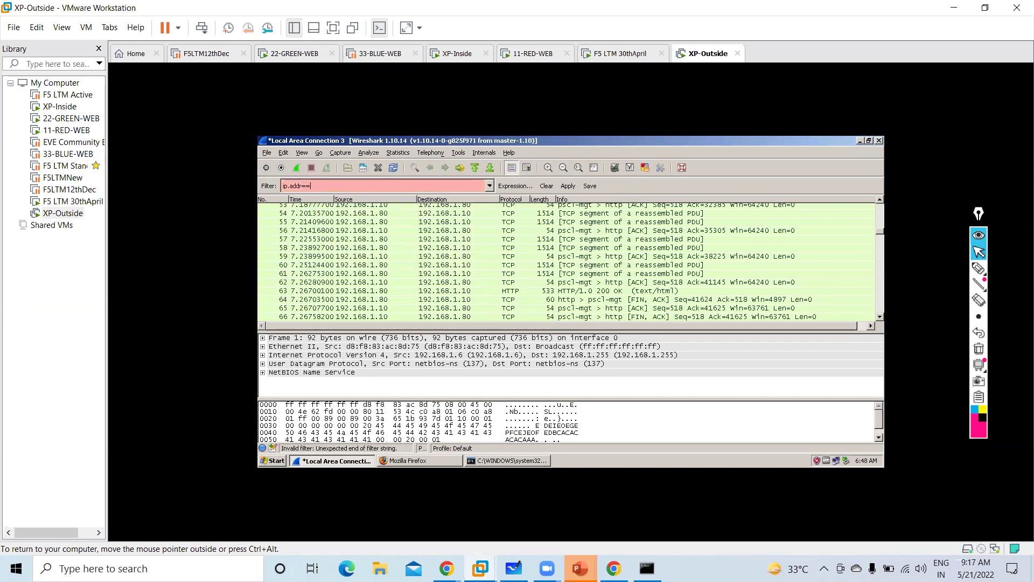
type("192.168.1.10")
key("Return")
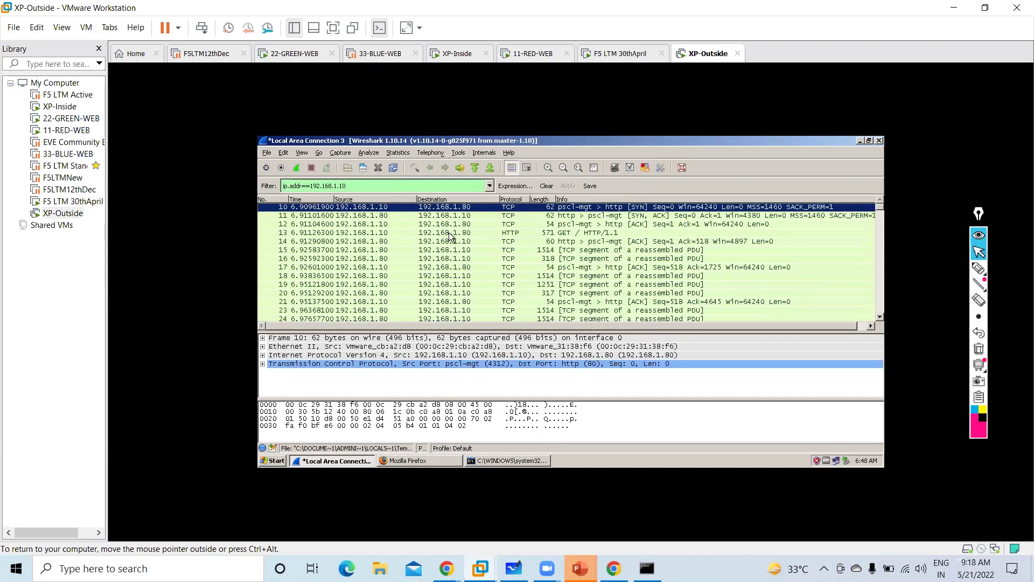
left_click(461, 233)
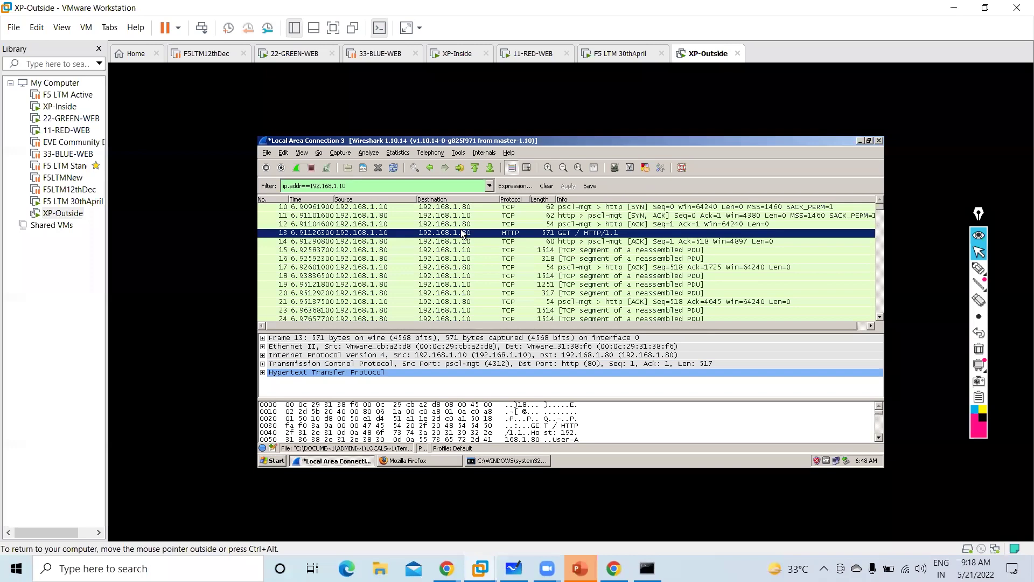
right_click(461, 233)
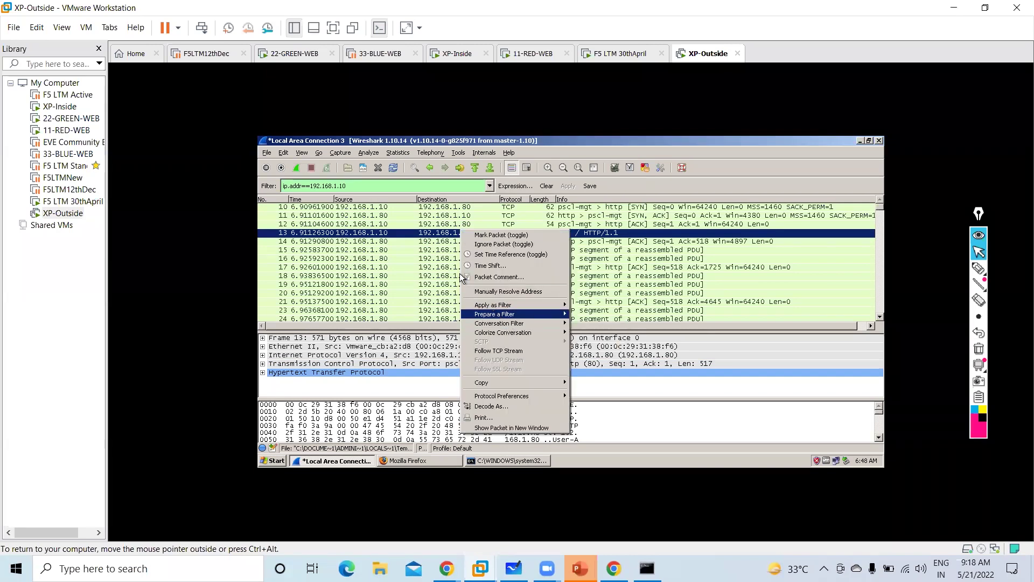
left_click(426, 235)
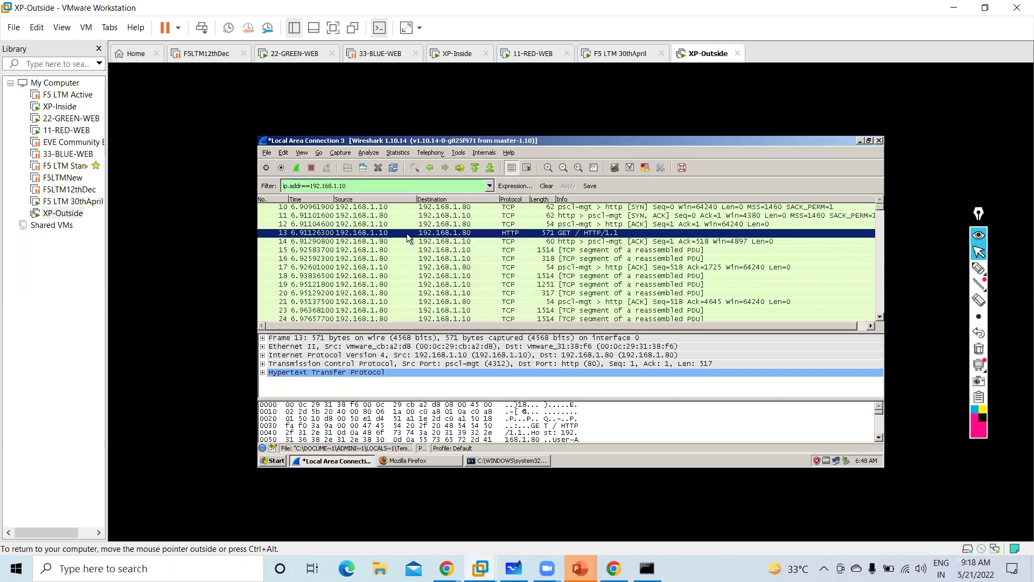
double_click(406, 234)
left_click(676, 178)
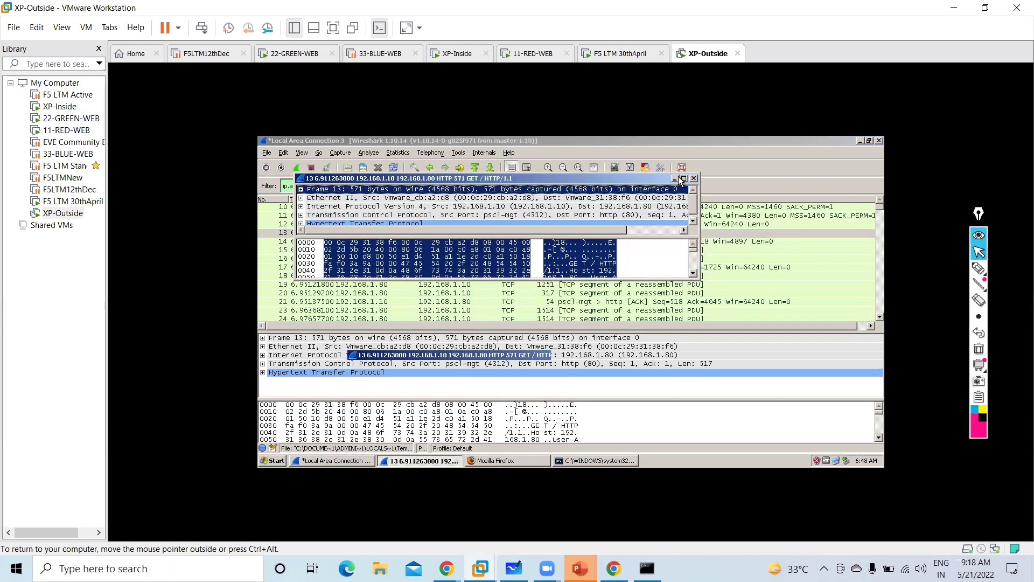
left_click(420, 460)
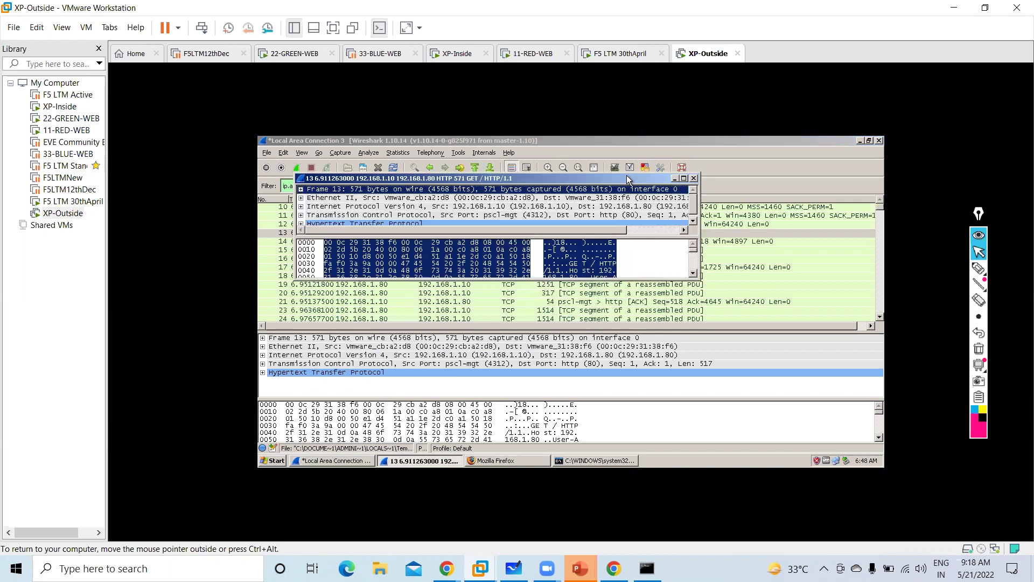
left_click(683, 180)
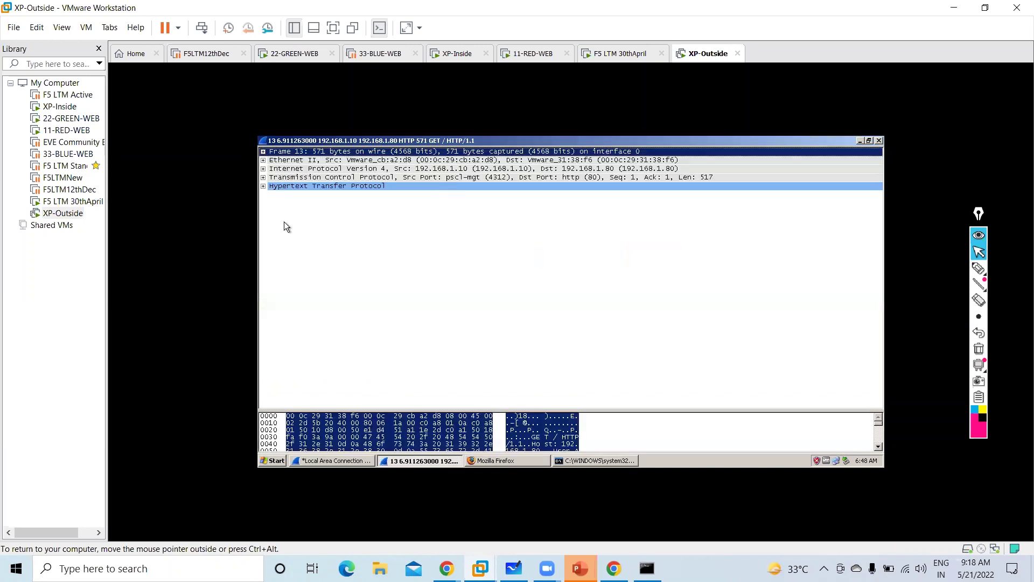
left_click(264, 185)
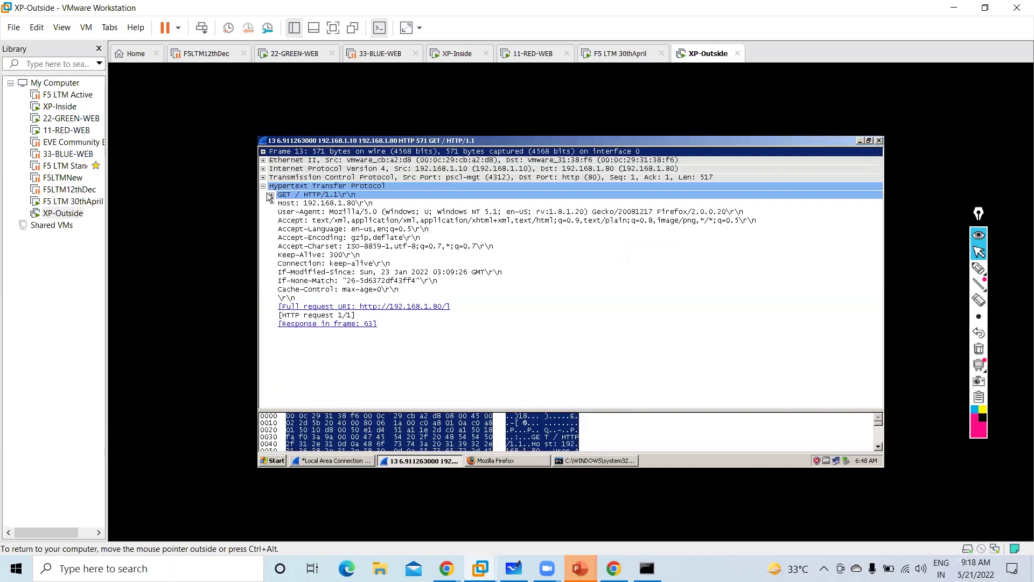
left_click(979, 268)
mouse_move(703, 203)
left_mouse_down()
mouse_move(813, 255)
mouse_move(720, 328)
left_mouse_up()
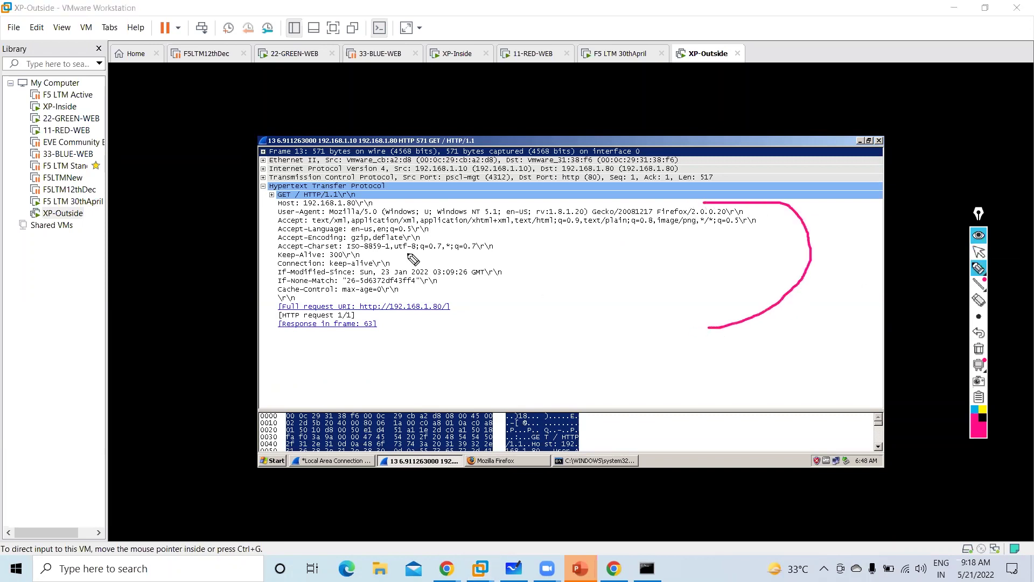
left_click(979, 251)
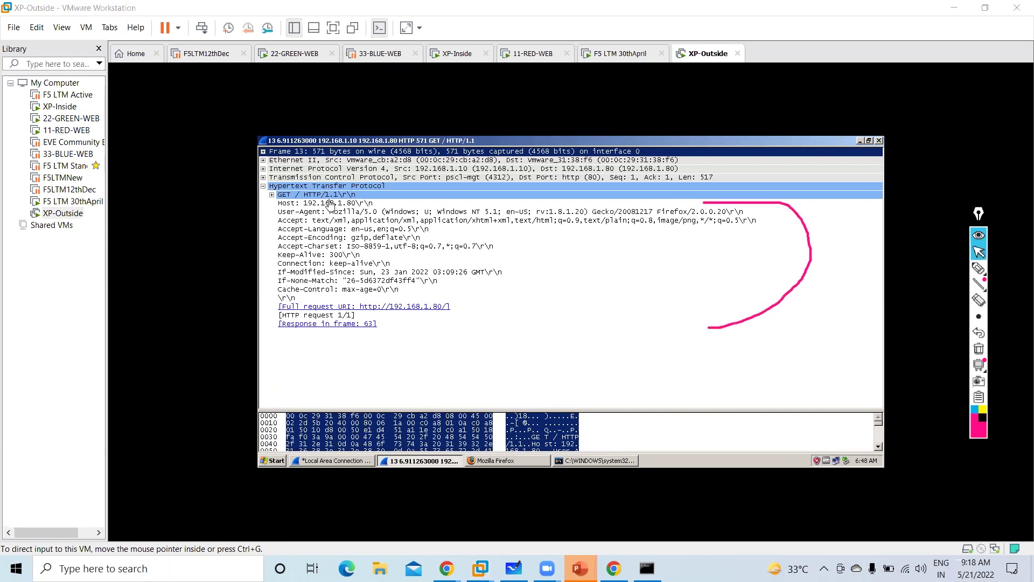
left_click(271, 195)
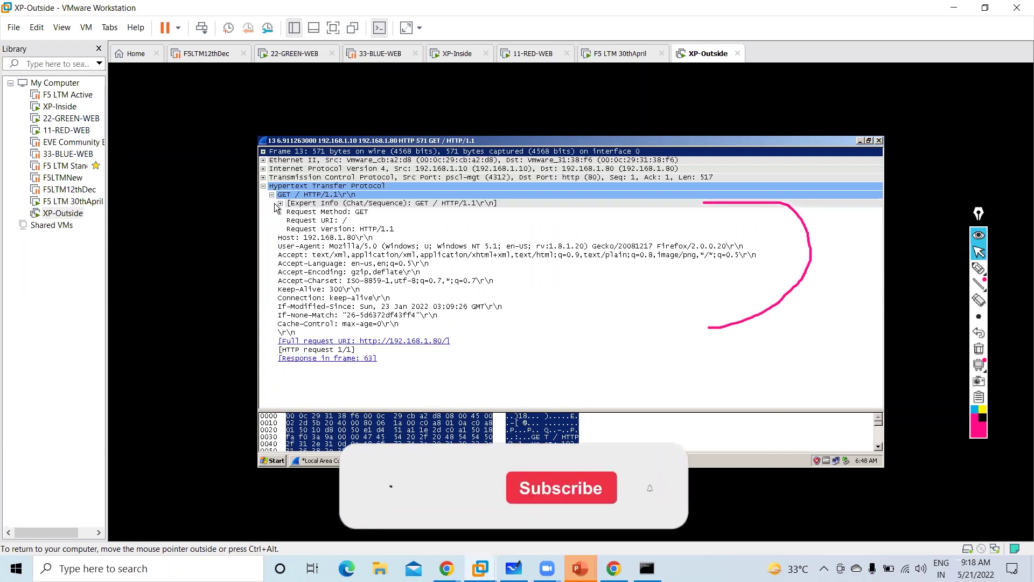
left_click(275, 203)
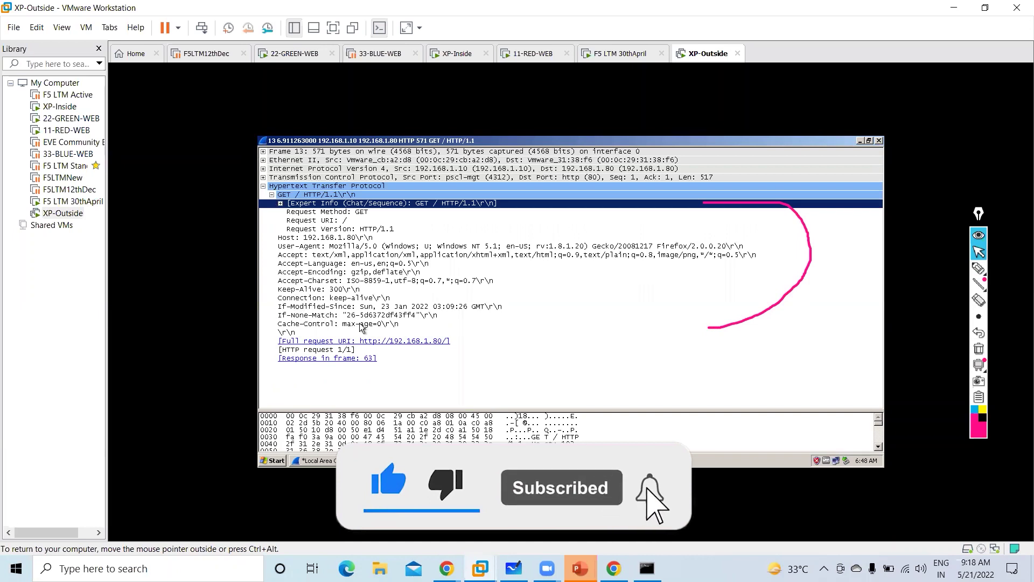
left_click(879, 140)
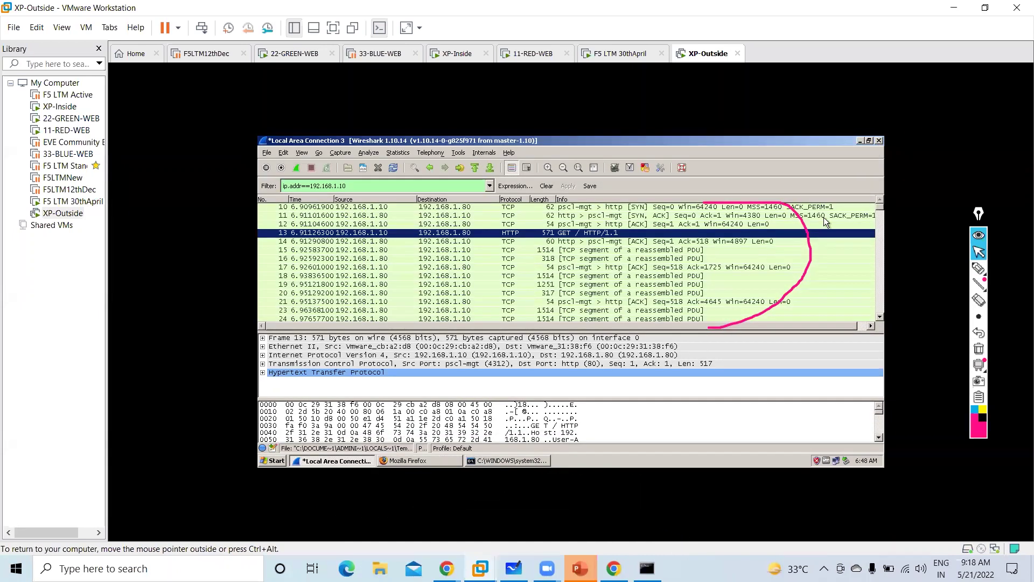
Step: Quit Wireshark without saving, relaunch it, and start a new capture on Local Area Connection 3
left_click(879, 141)
left_click(666, 326)
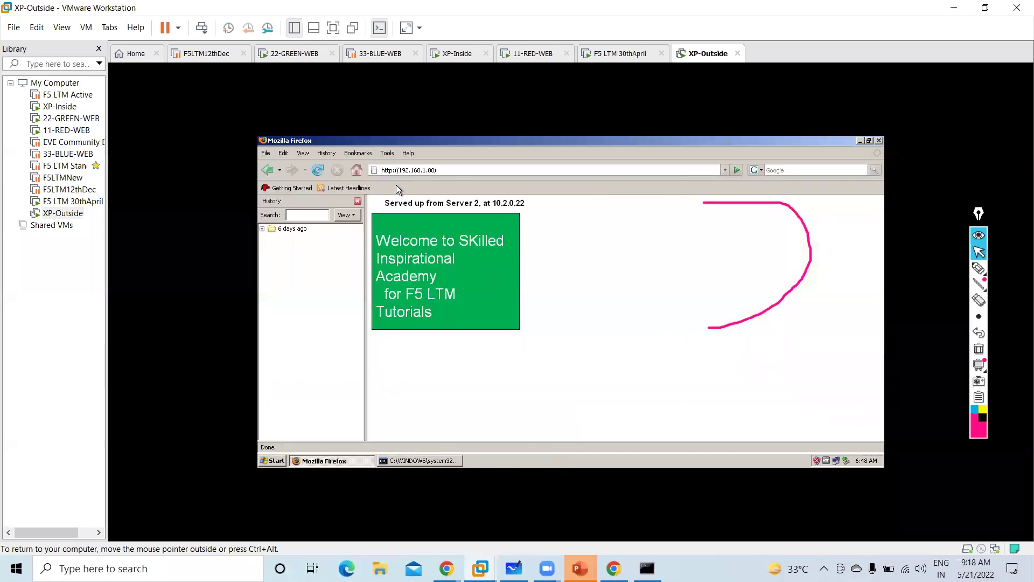
left_click(269, 463)
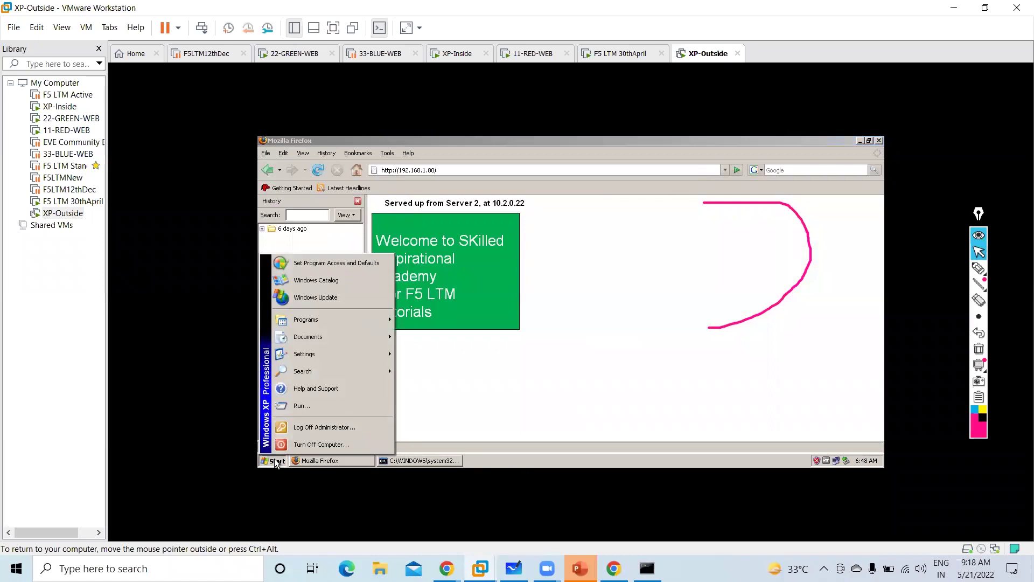
left_click(300, 409)
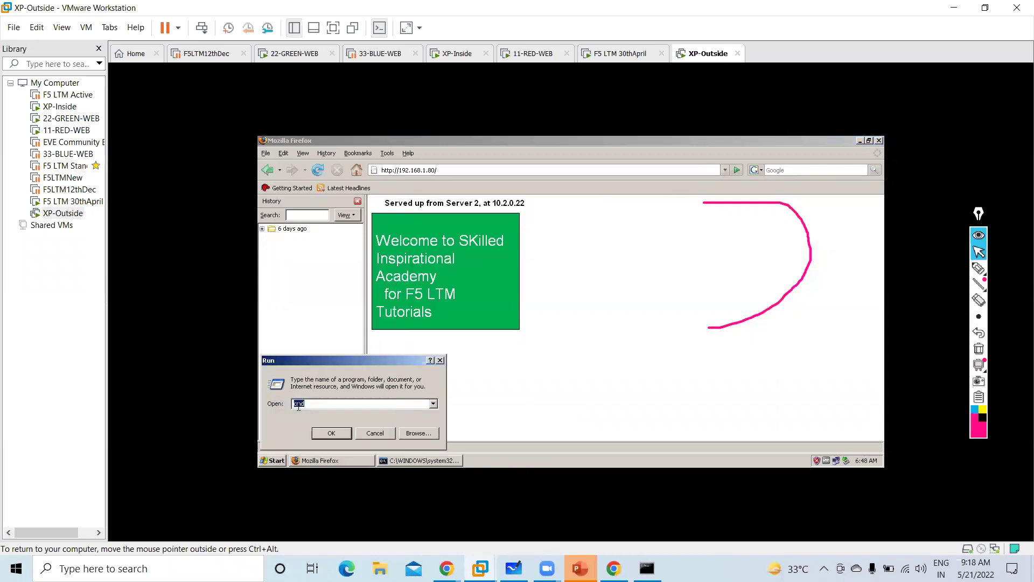
type("wi")
key("Down")
key("Return")
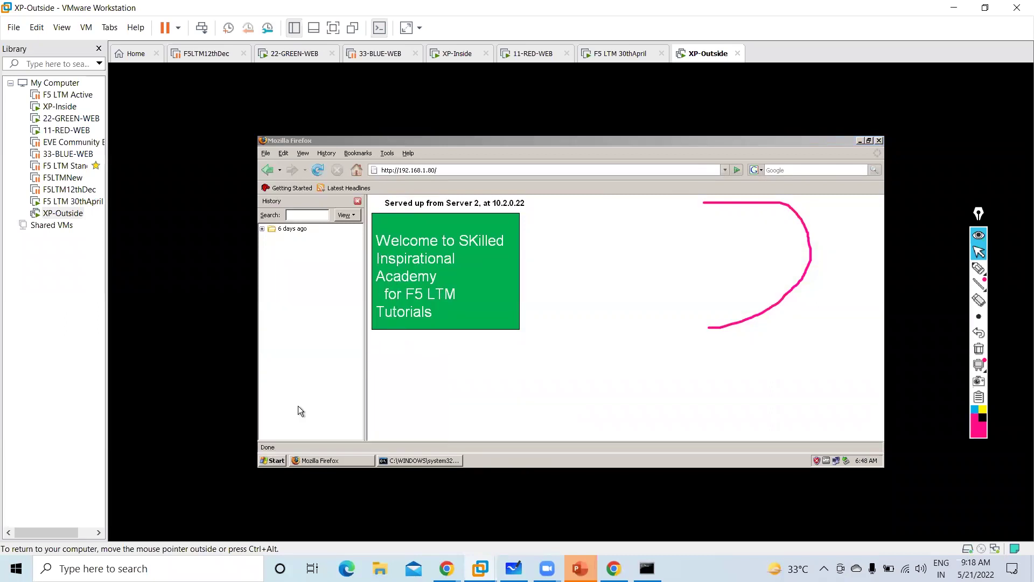
left_click(302, 303)
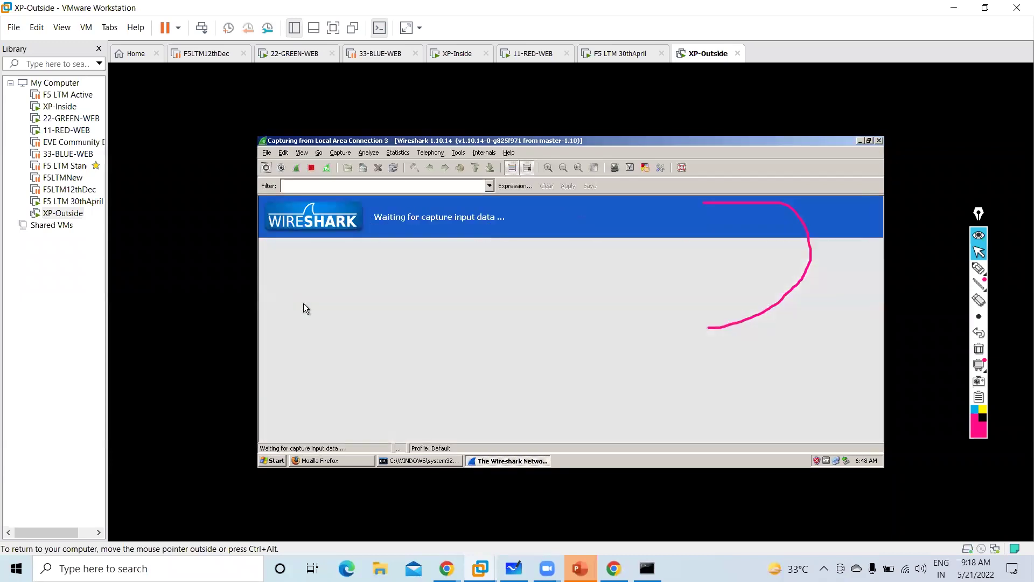
Step: Reload the 192.168.1.80 page, inspect GET frame 7, and apply the http display filter
left_click(327, 461)
left_click(319, 170)
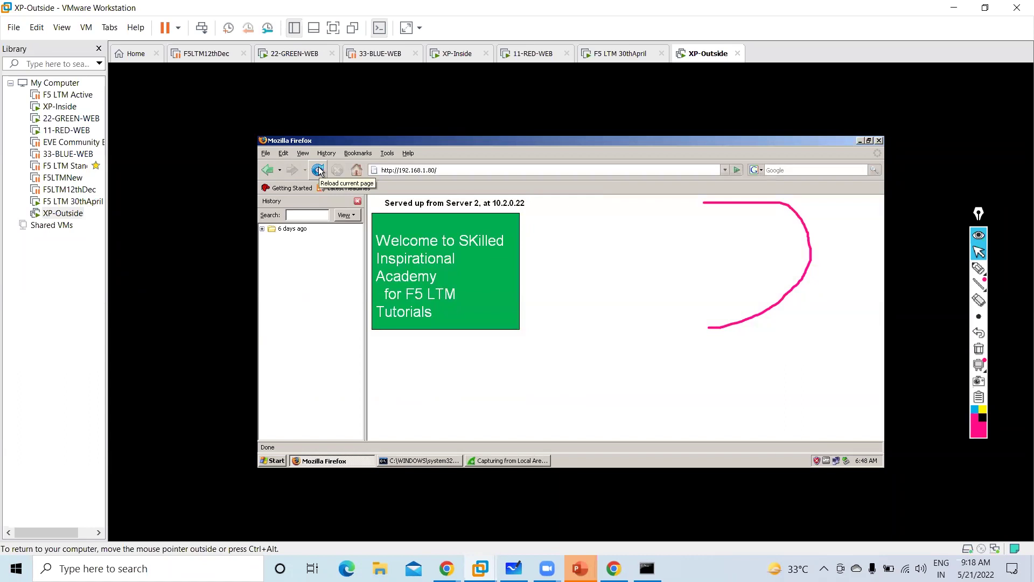
left_click(500, 462)
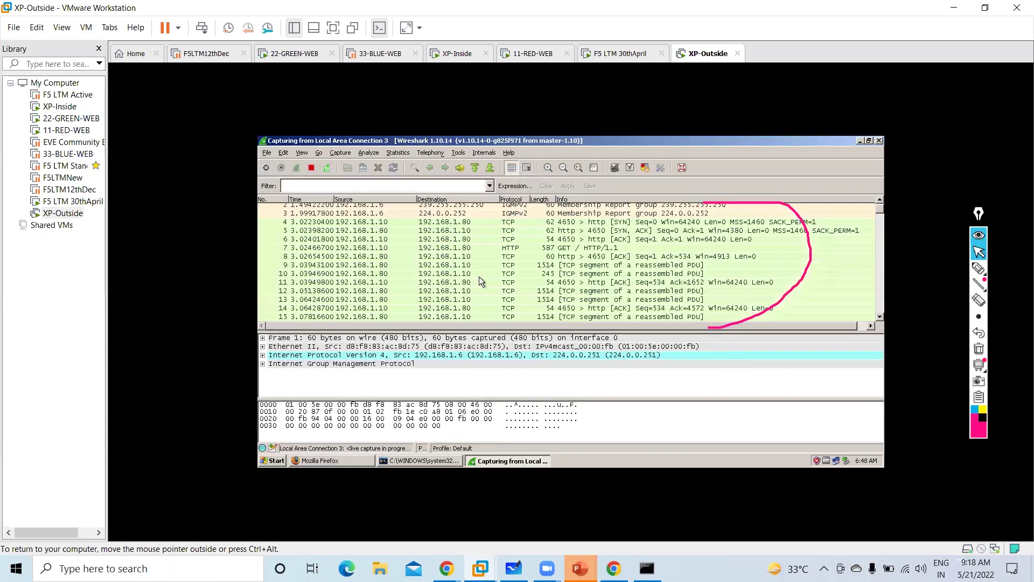
left_click(496, 247)
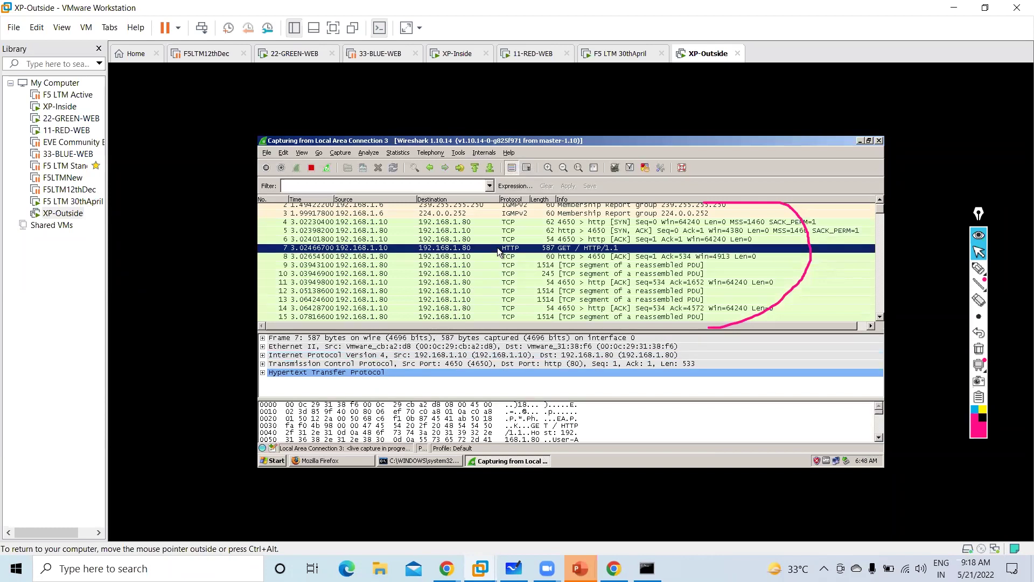
scroll(497, 247, "down", 1)
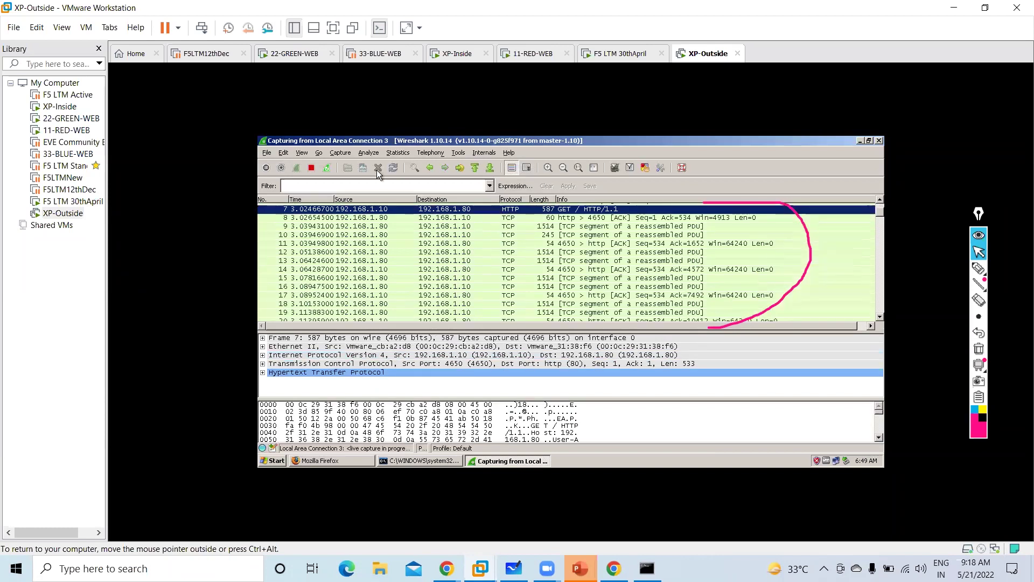
left_click(382, 187)
type("http")
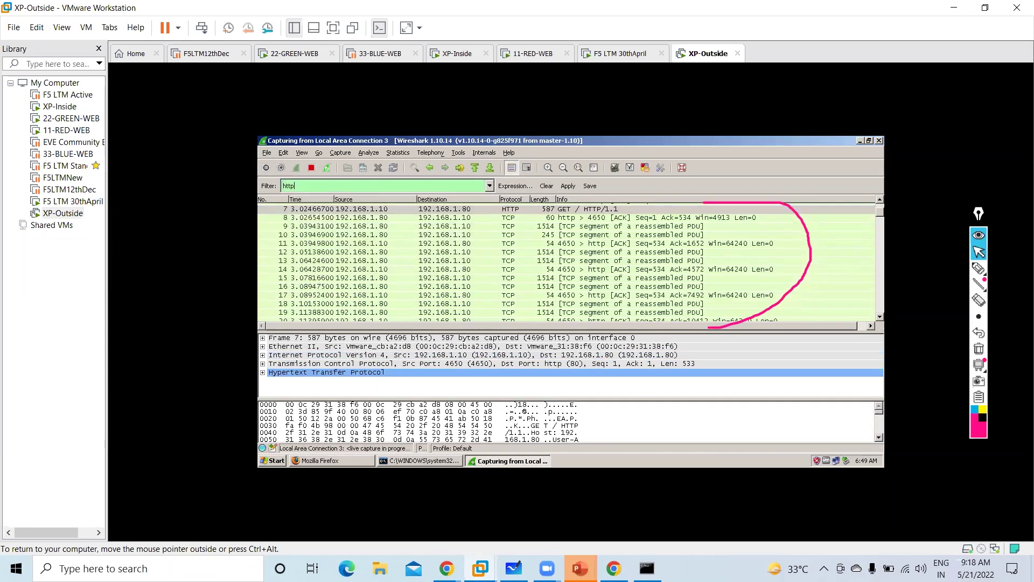
key("Return")
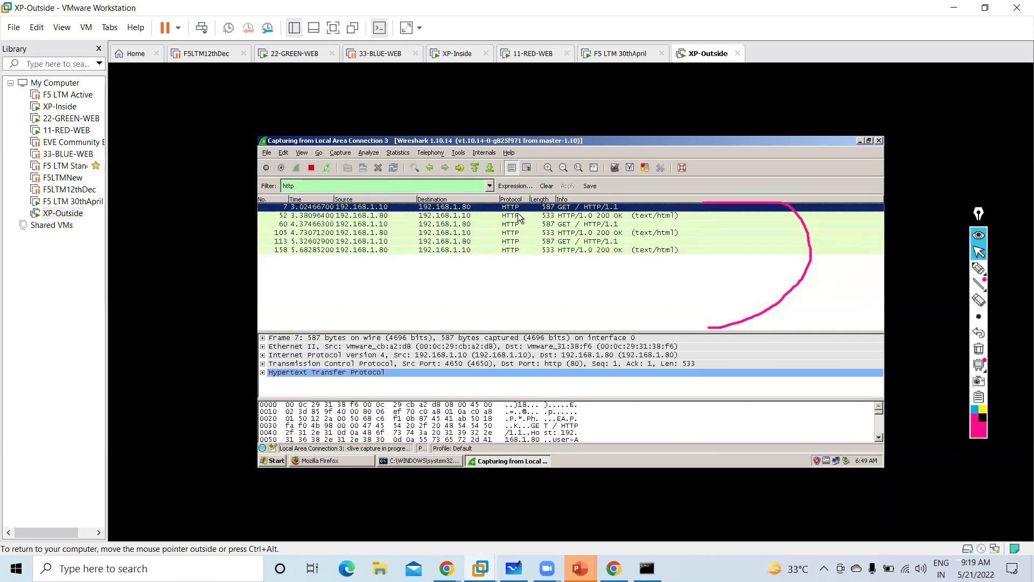
Step: Open frame 52's 200 OK response in a maximized window and expand its HTTP headers
left_click(519, 215)
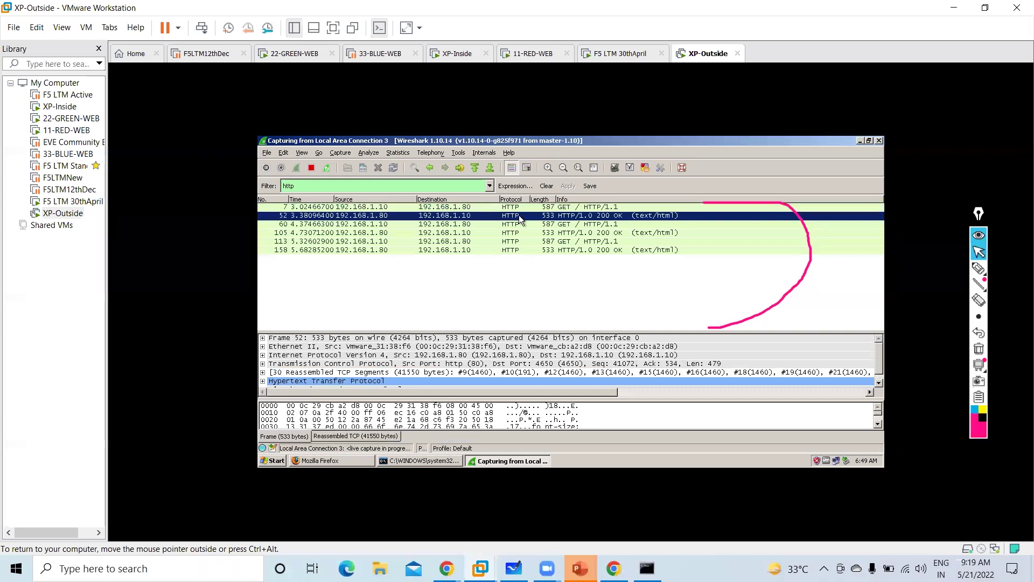
double_click(519, 215)
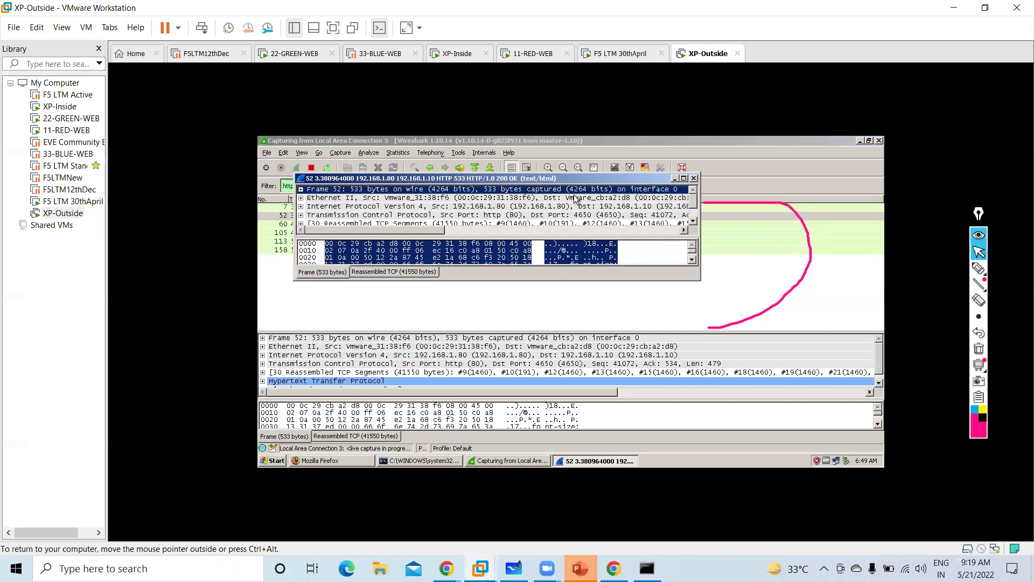
left_click(684, 178)
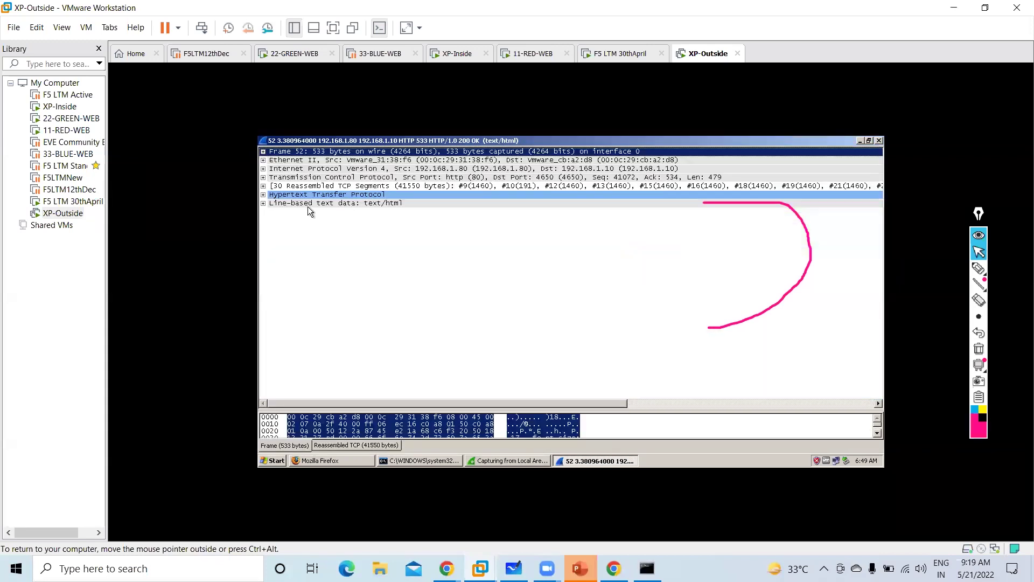
left_click(264, 195)
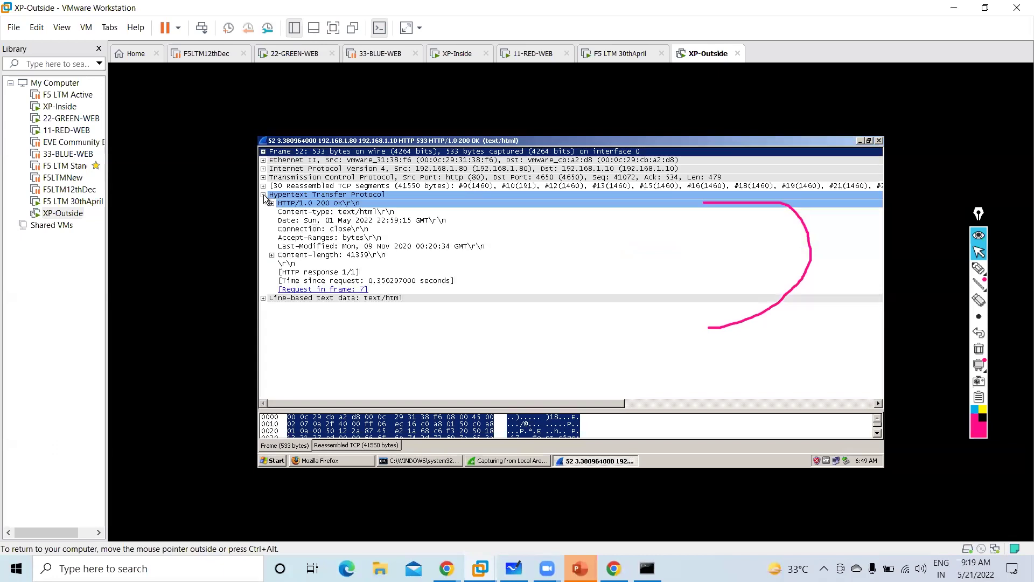
left_click(271, 255)
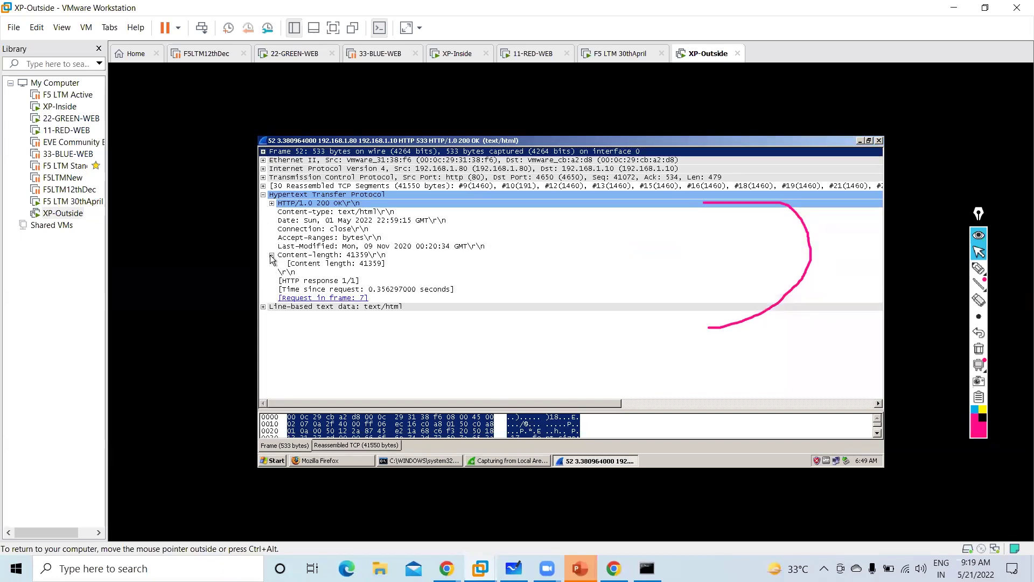
Step: Inspect the Date, Accept-Ranges, Content-length, Connection and Last-Modified header lines
left_click(330, 222)
left_click(339, 239)
left_click(346, 255)
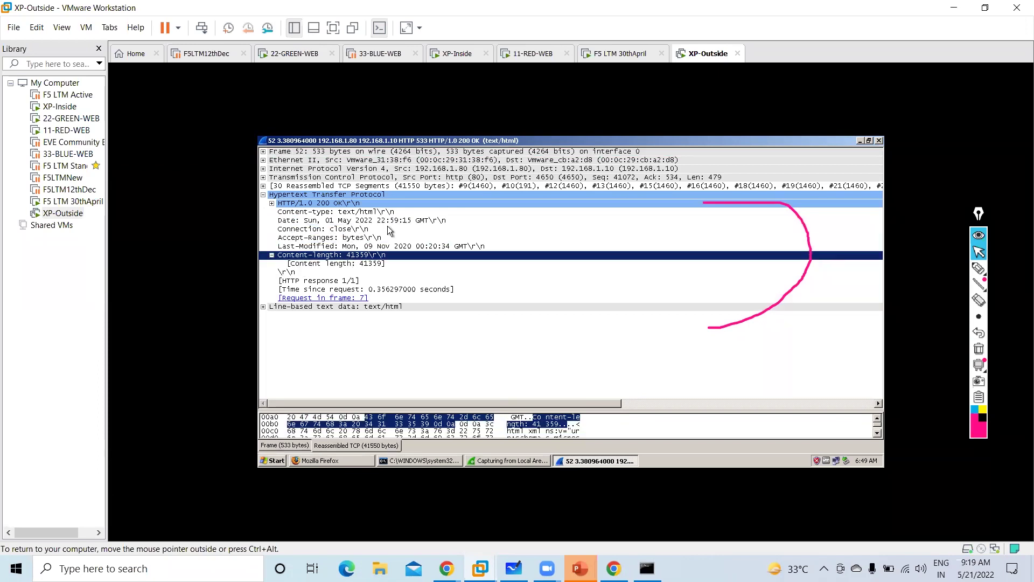
left_click(386, 229)
left_click(383, 246)
left_click(364, 221)
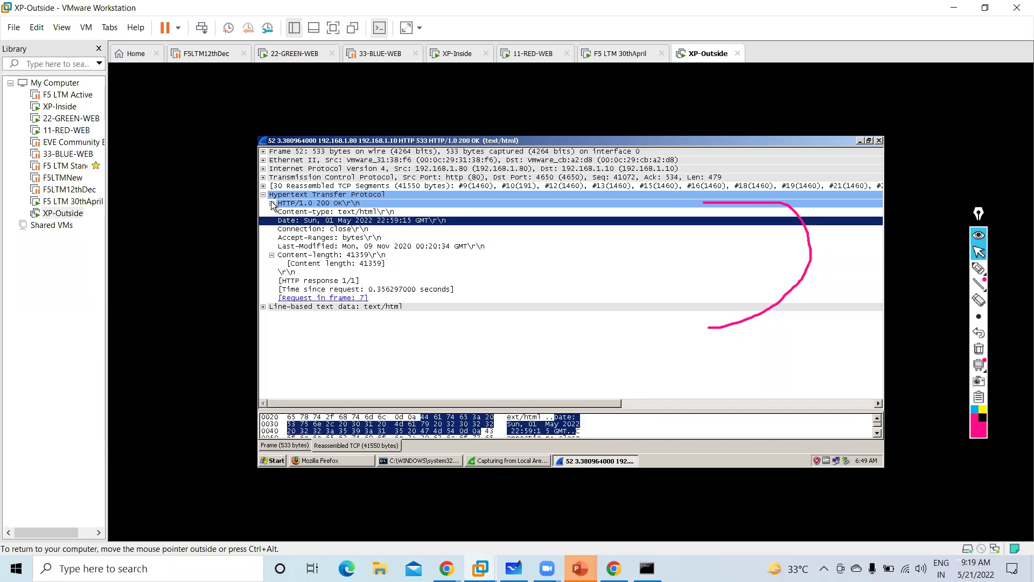
Step: Expand the HTTP/1.0 200 OK status line and review its status code and 41359 content length
left_click(272, 203)
left_click(285, 247)
left_click(305, 230)
left_click(307, 255)
left_click(313, 280)
left_click(317, 298)
left_click(317, 315)
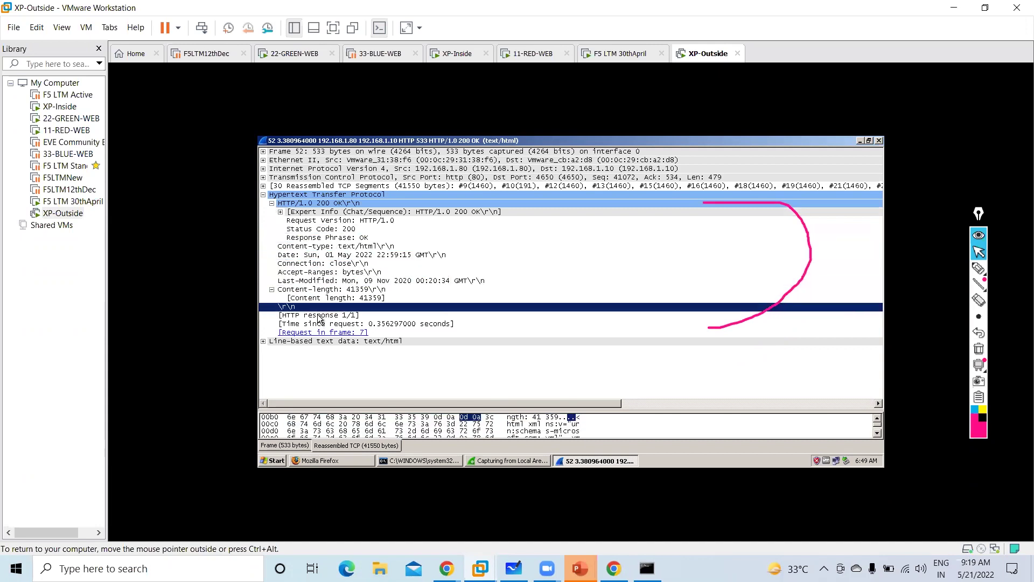
left_click(320, 324)
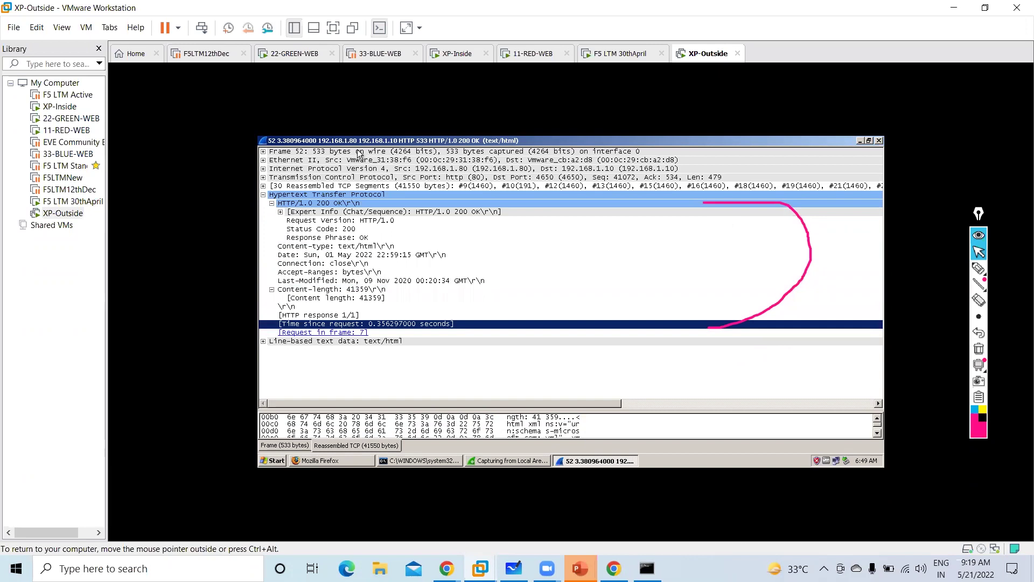
left_click(858, 141)
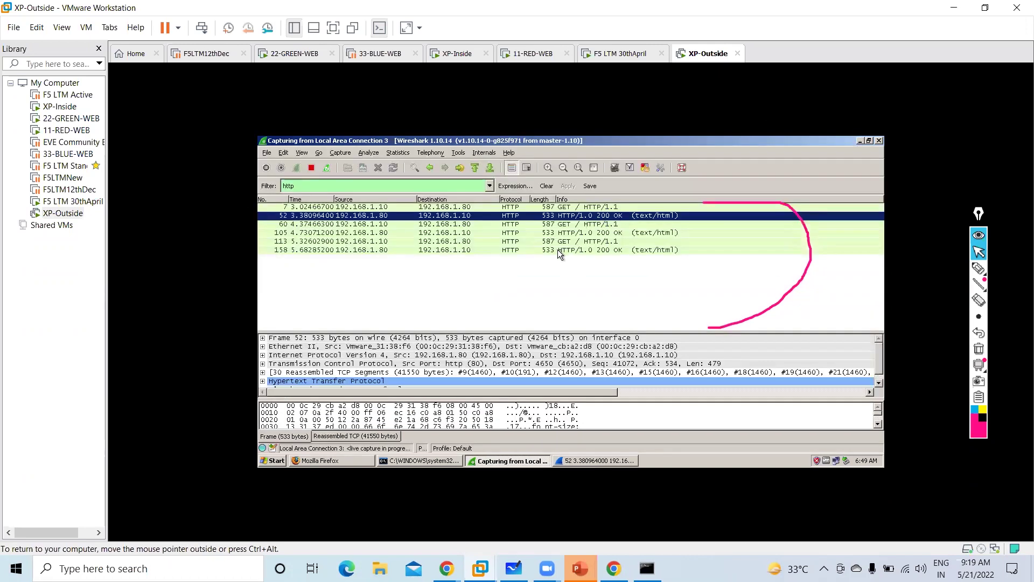
left_click(558, 250)
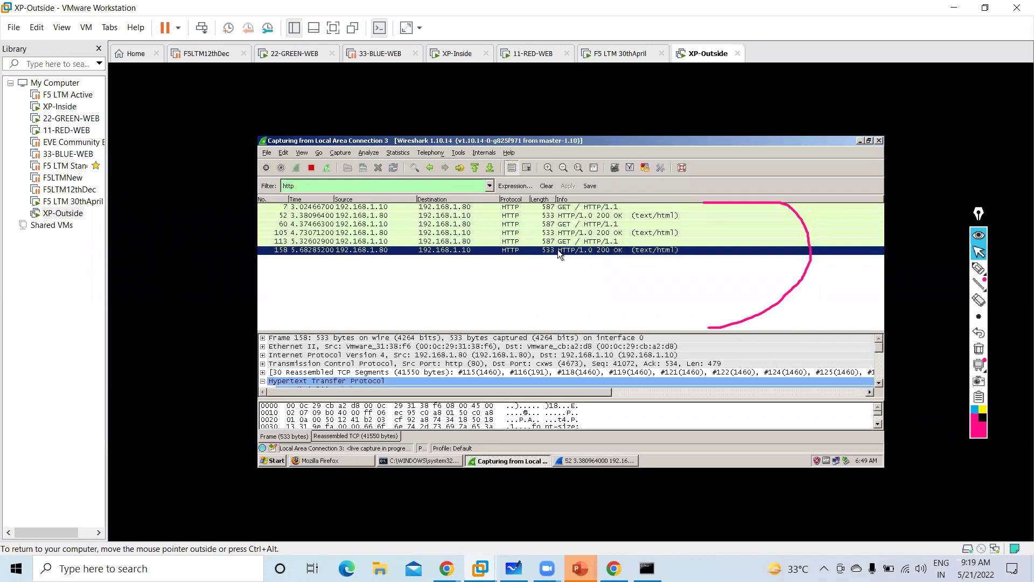
double_click(557, 250)
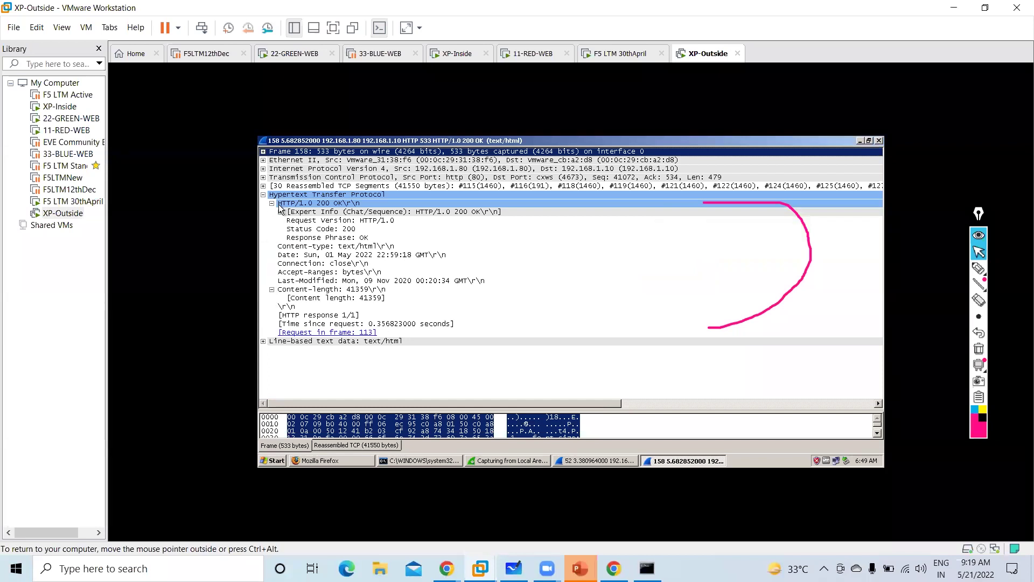
left_click(880, 141)
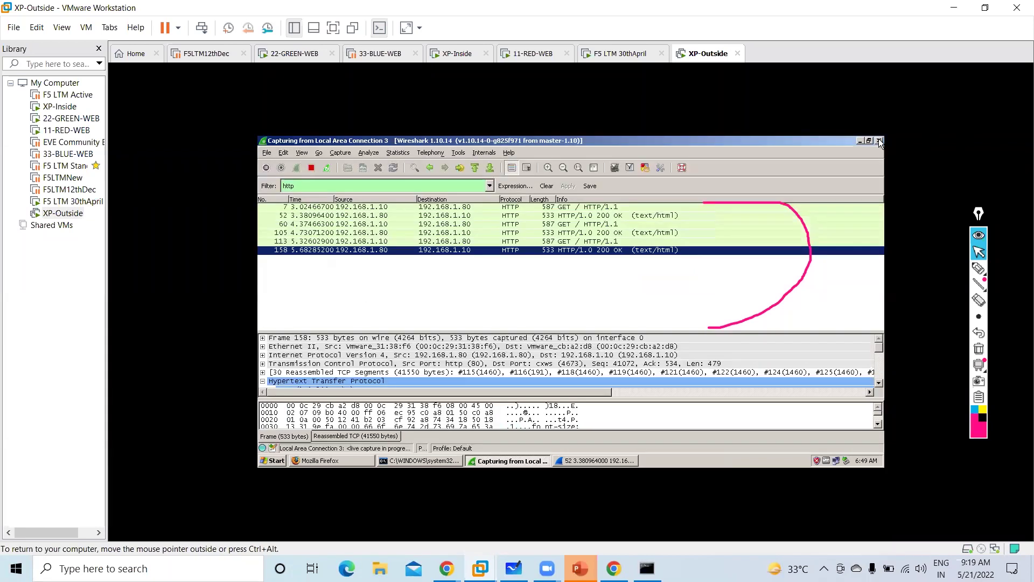
right_click(521, 251)
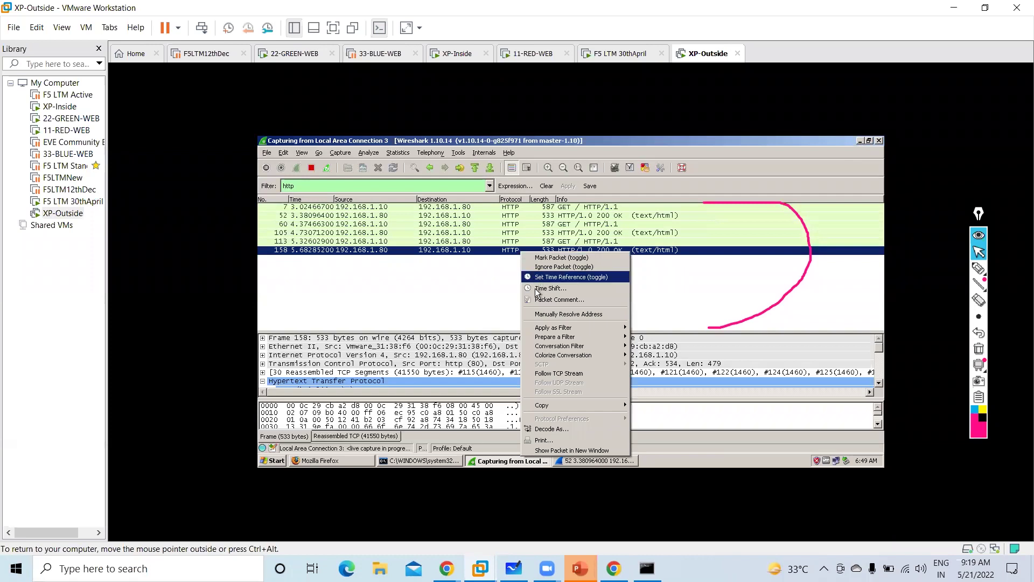
left_click(466, 251)
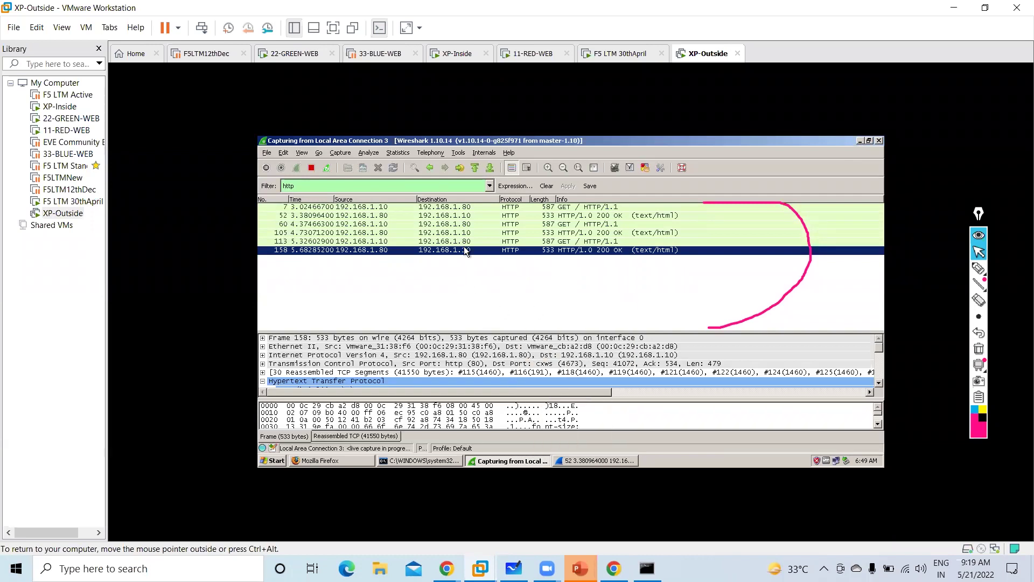
double_click(466, 251)
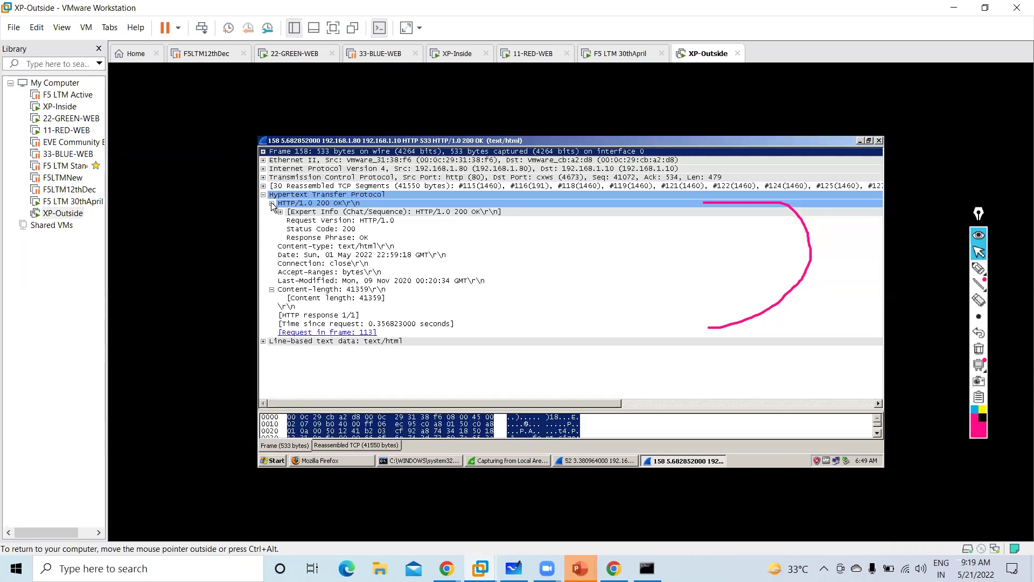
left_click(299, 256)
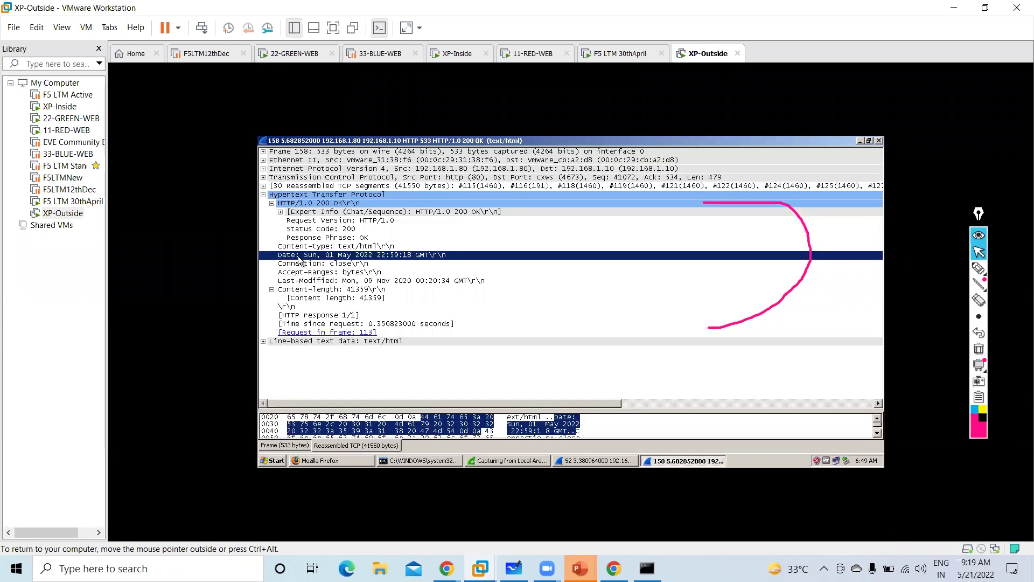
left_click(308, 290)
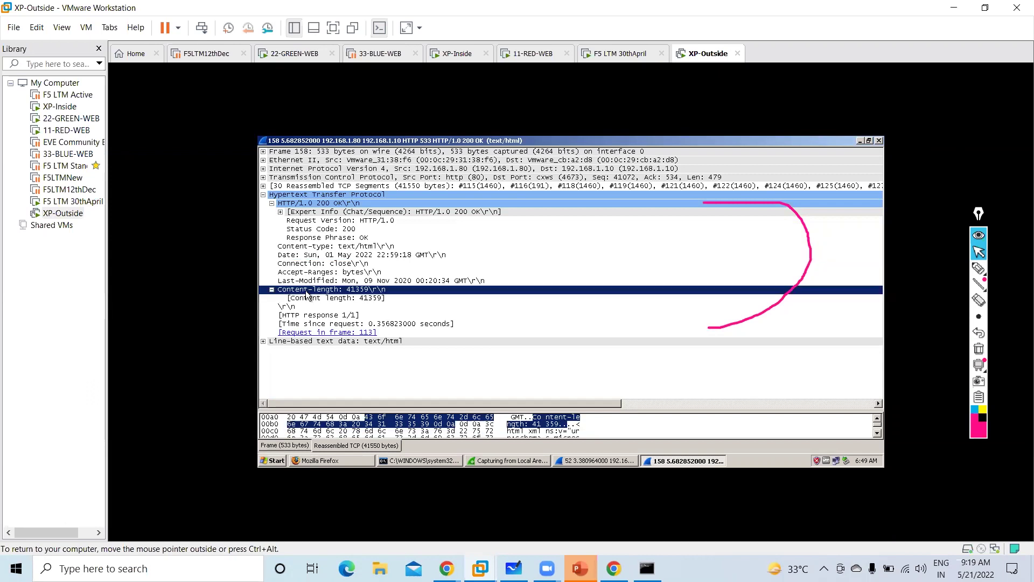
left_click(316, 306)
left_click(318, 315)
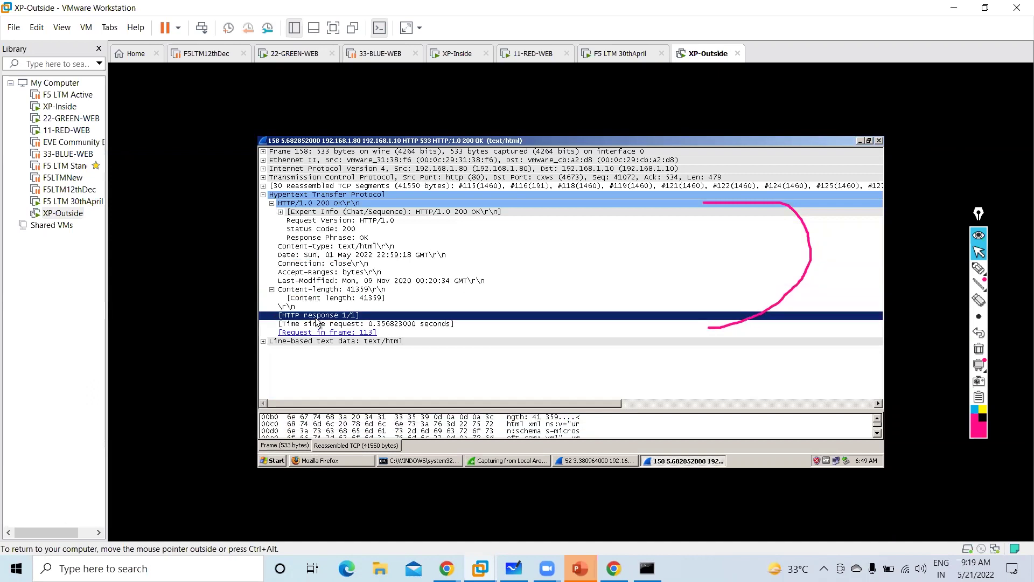
left_click(263, 341)
scroll(387, 354, "down", 10)
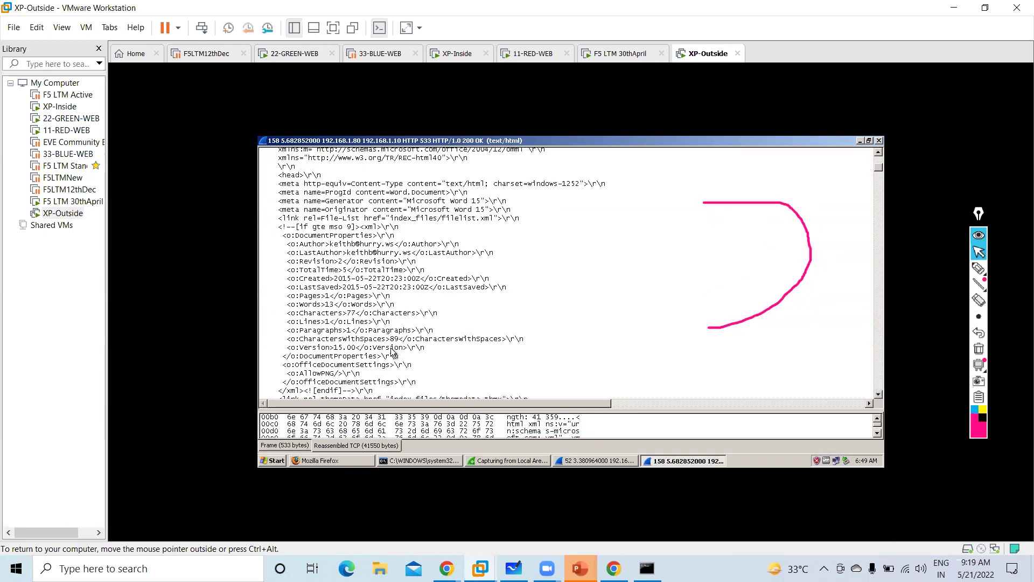
scroll(392, 353, "up", 10)
left_click(385, 281)
left_click(367, 255)
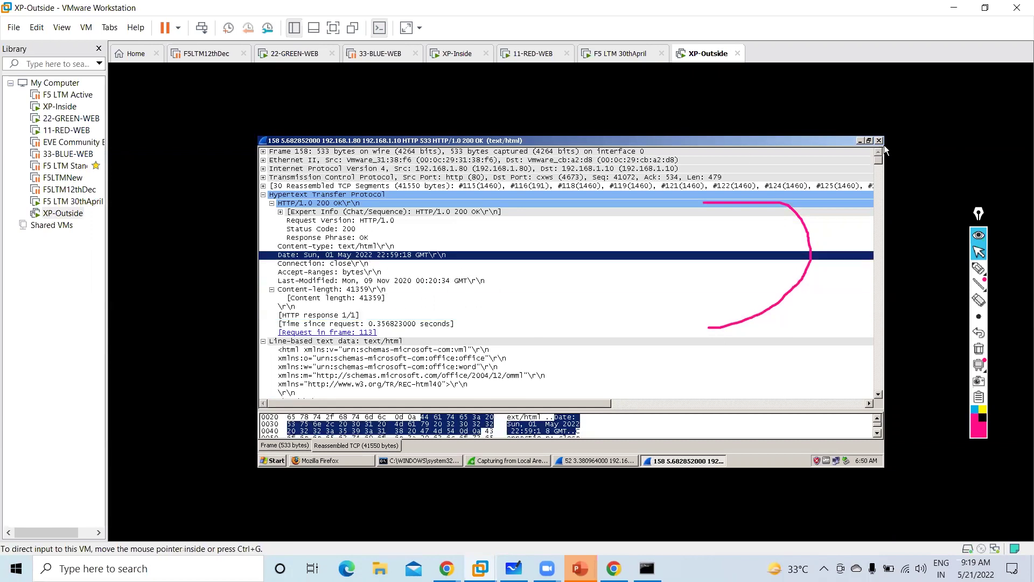
left_click(879, 141)
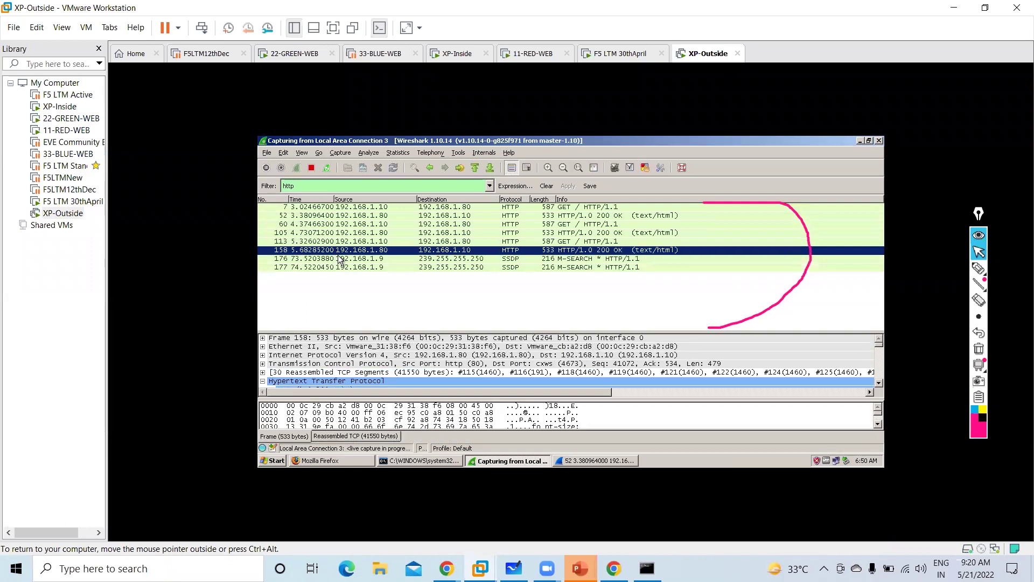
Step: Open GET request frame 185 full-size and select its BIGipServerPoolofRGB cookie header line
left_click(345, 460)
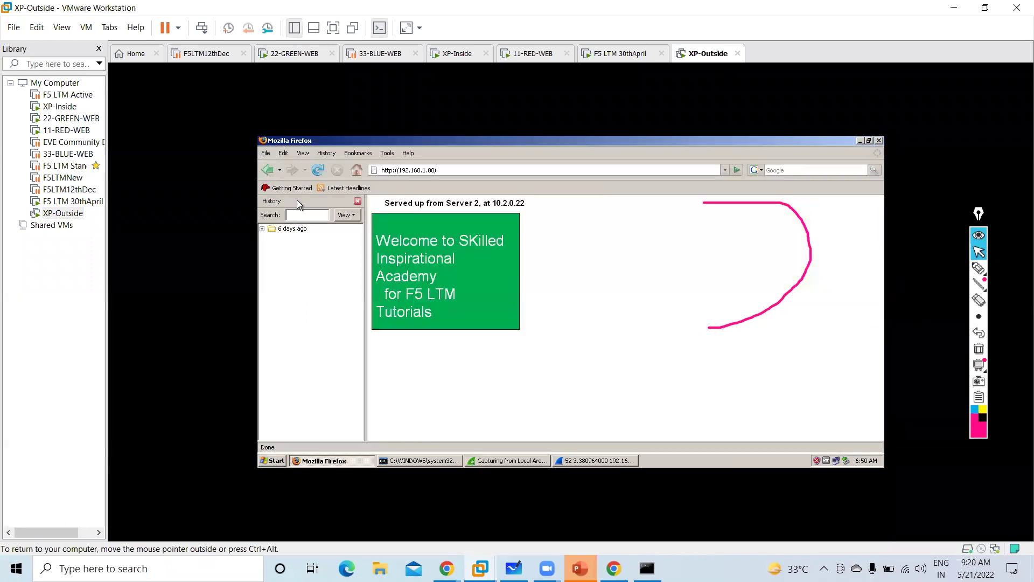
left_click(570, 460)
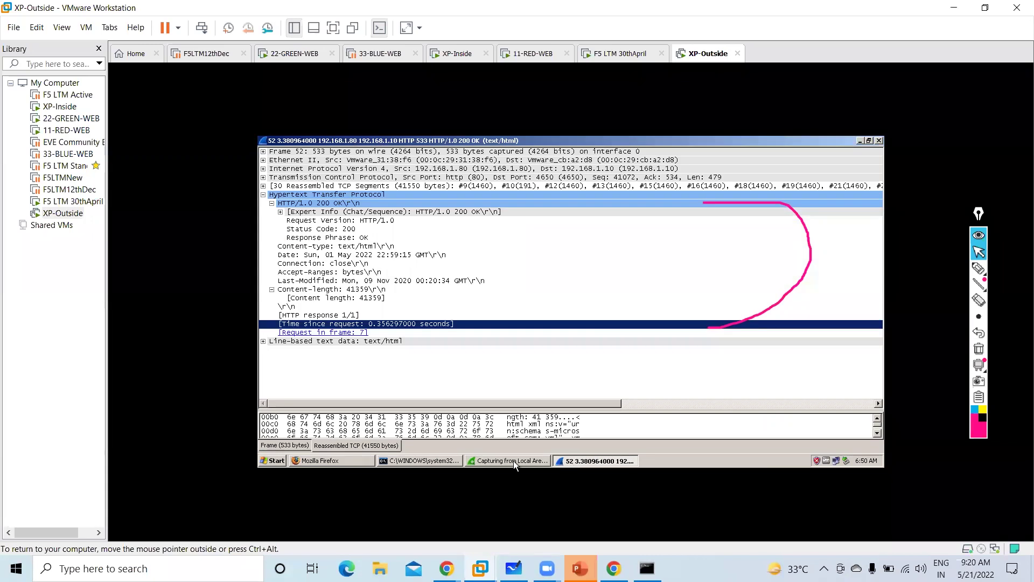
left_click(512, 461)
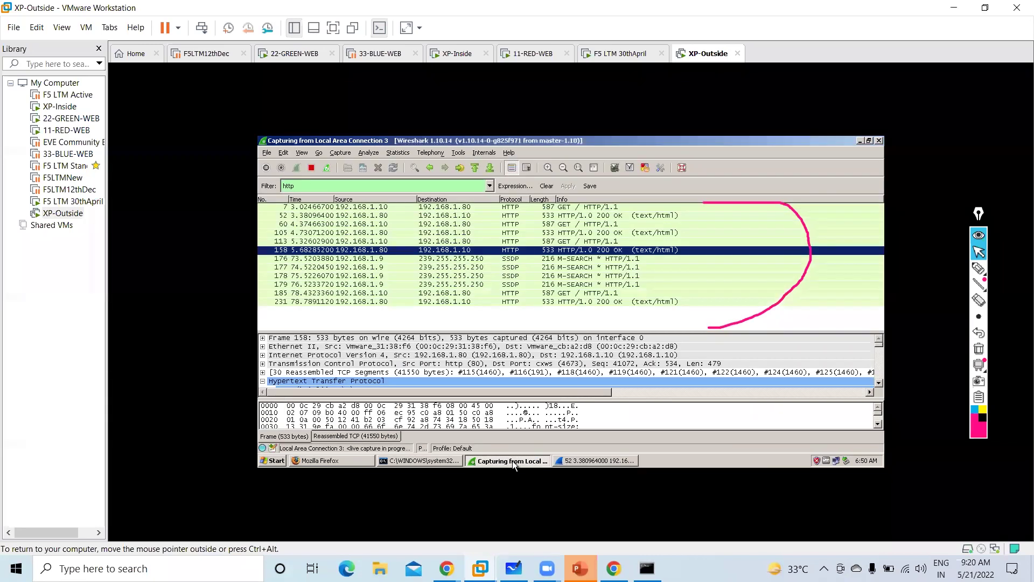
left_click(527, 293)
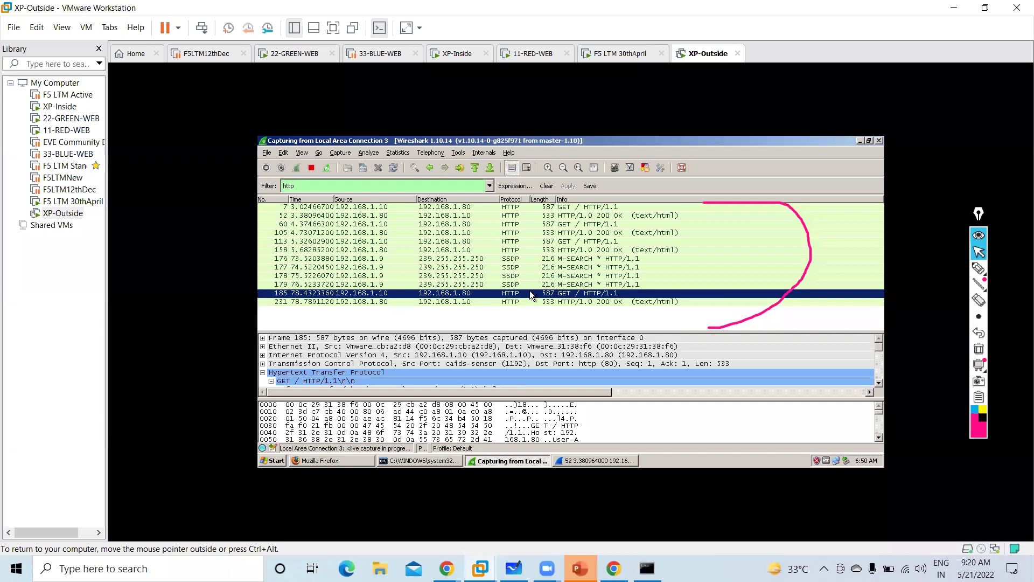
double_click(530, 293)
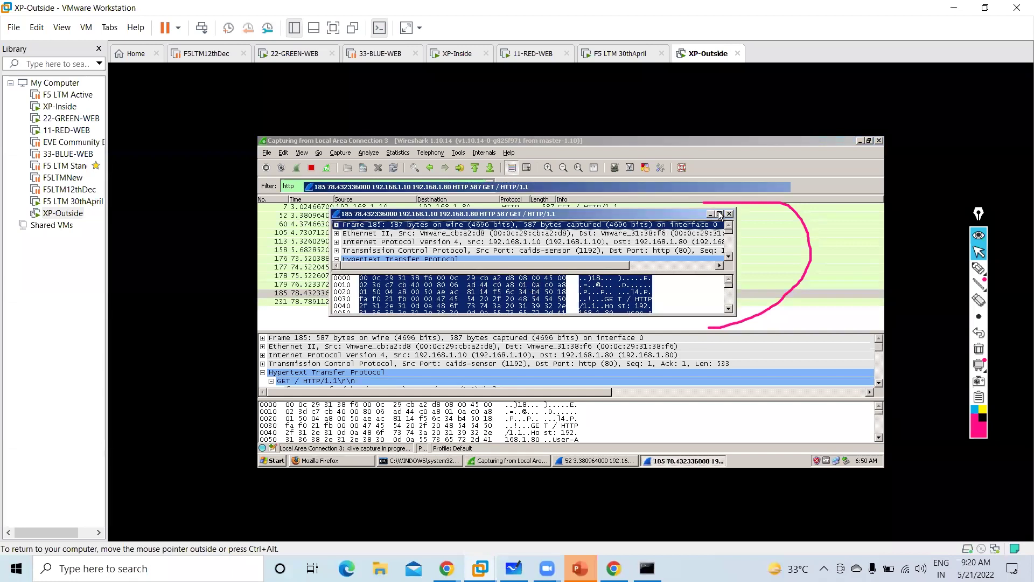
left_click(720, 213)
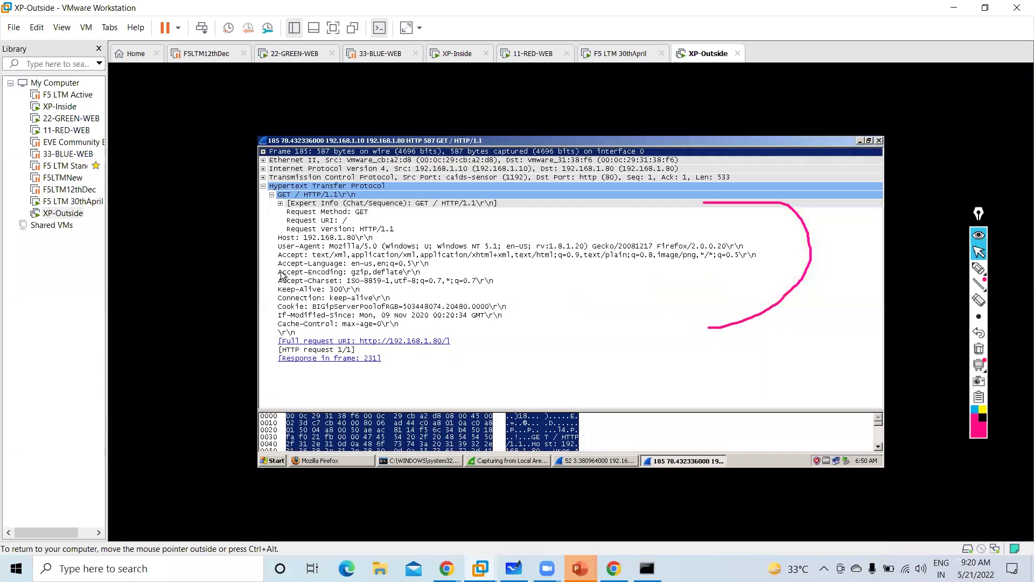
left_click(307, 255)
left_click(328, 307)
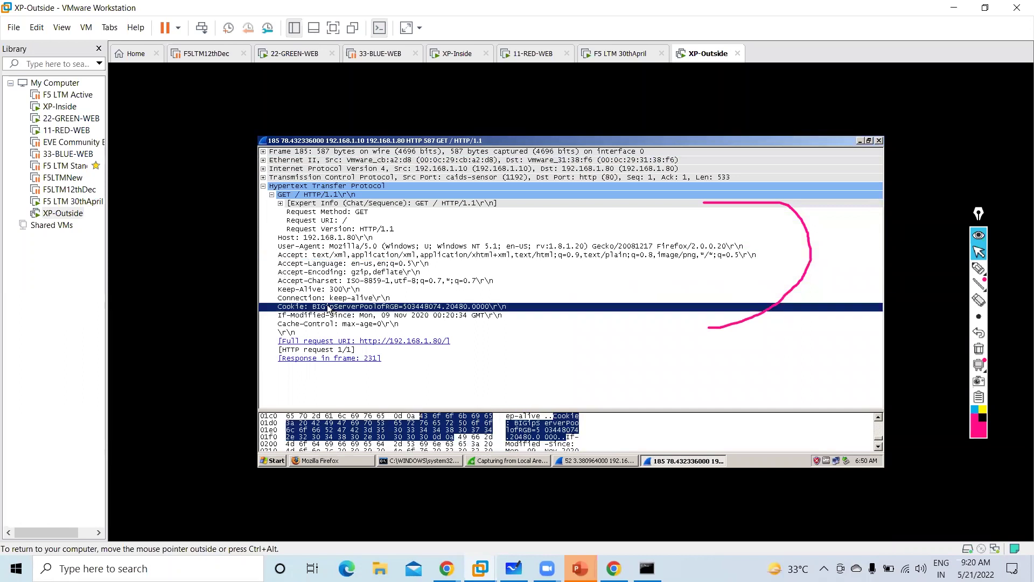
left_click(981, 269)
Step: Ink a loop around frame 185's Cookie lines and a C → F5 → S sketch labelled 'Request' and 'Same'
mouse_move(482, 294)
left_mouse_down()
mouse_move(557, 299)
mouse_move(573, 346)
mouse_move(480, 390)
mouse_move(247, 382)
mouse_move(262, 275)
mouse_move(497, 290)
left_mouse_up()
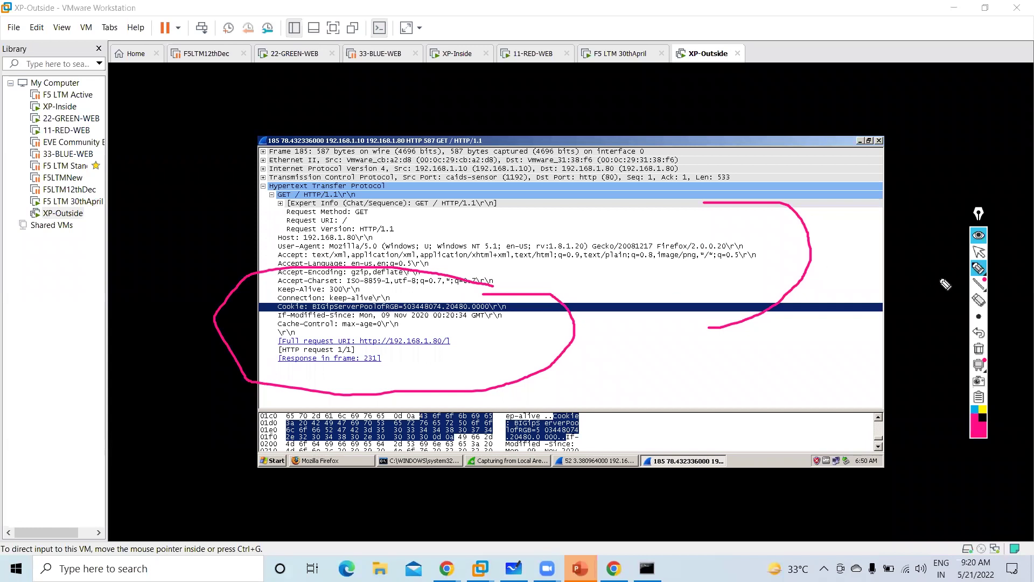
mouse_move(635, 272)
left_mouse_down()
mouse_move(620, 346)
mouse_move(662, 336)
mouse_move(653, 343)
mouse_move(699, 349)
mouse_move(749, 333)
mouse_move(761, 342)
left_mouse_up()
left_click_drag(792, 324, 781, 350)
mouse_move(599, 319)
left_mouse_down()
mouse_move(625, 291)
mouse_move(671, 319)
left_mouse_up()
mouse_move(619, 353)
left_mouse_down()
mouse_move(610, 368)
mouse_move(588, 323)
mouse_move(622, 358)
left_mouse_up()
mouse_move(562, 383)
left_mouse_down()
mouse_move(568, 401)
mouse_move(608, 398)
mouse_move(695, 356)
left_mouse_up()
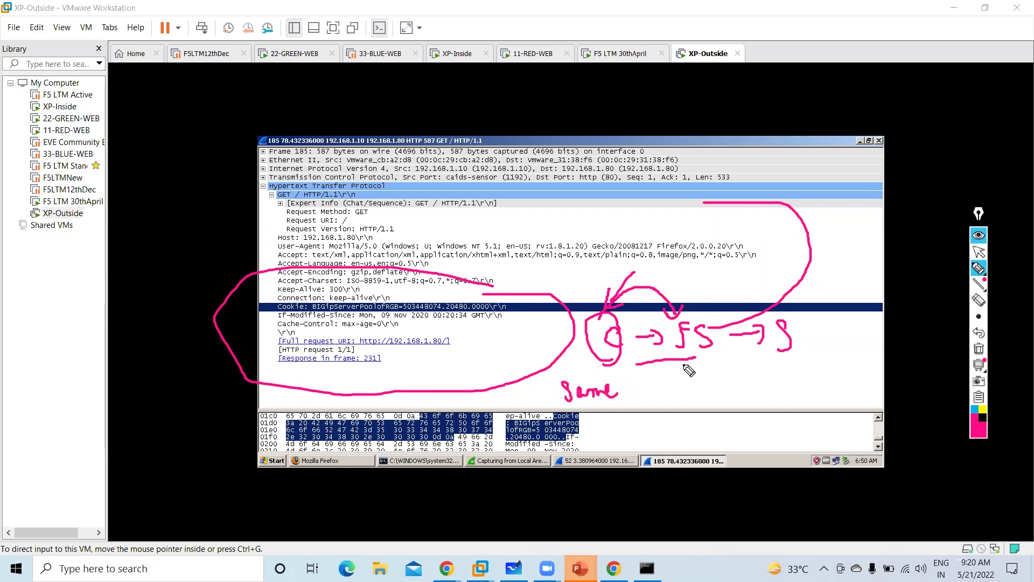
mouse_move(554, 295)
left_mouse_down()
mouse_move(529, 314)
mouse_move(541, 315)
left_mouse_up()
left_click_drag(558, 257, 652, 277)
left_click_drag(516, 295, 516, 313)
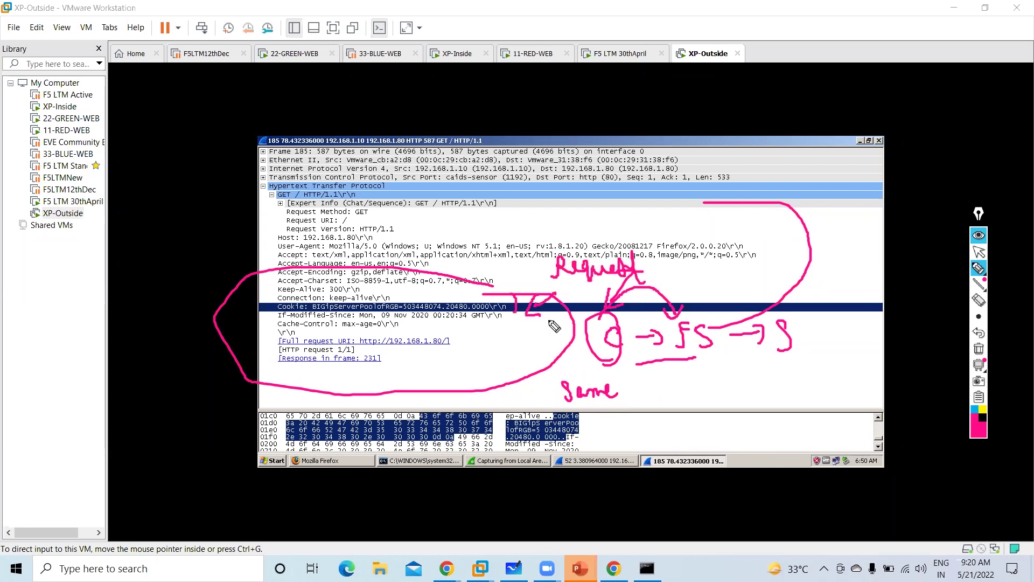
mouse_move(647, 374)
left_mouse_down()
mouse_move(759, 371)
mouse_move(744, 359)
left_mouse_up()
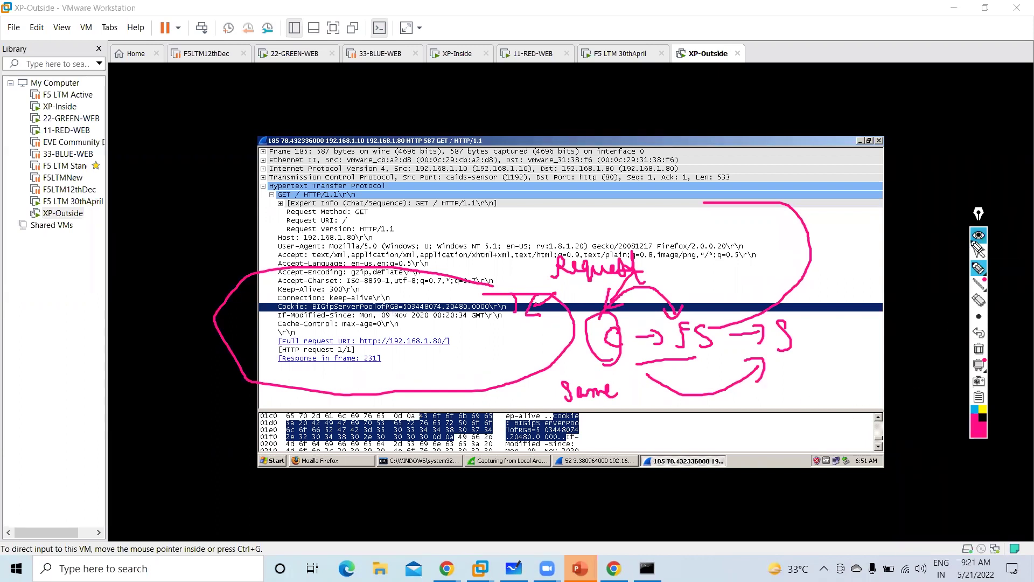
left_click(980, 253)
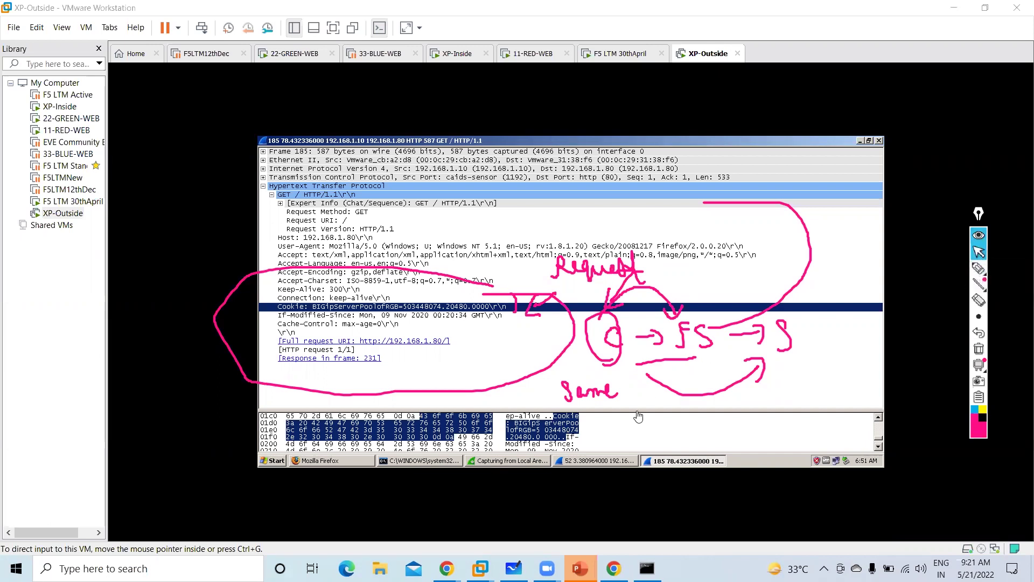
Step: Stop the live capture and quit Wireshark without saving the packets
left_click(329, 462)
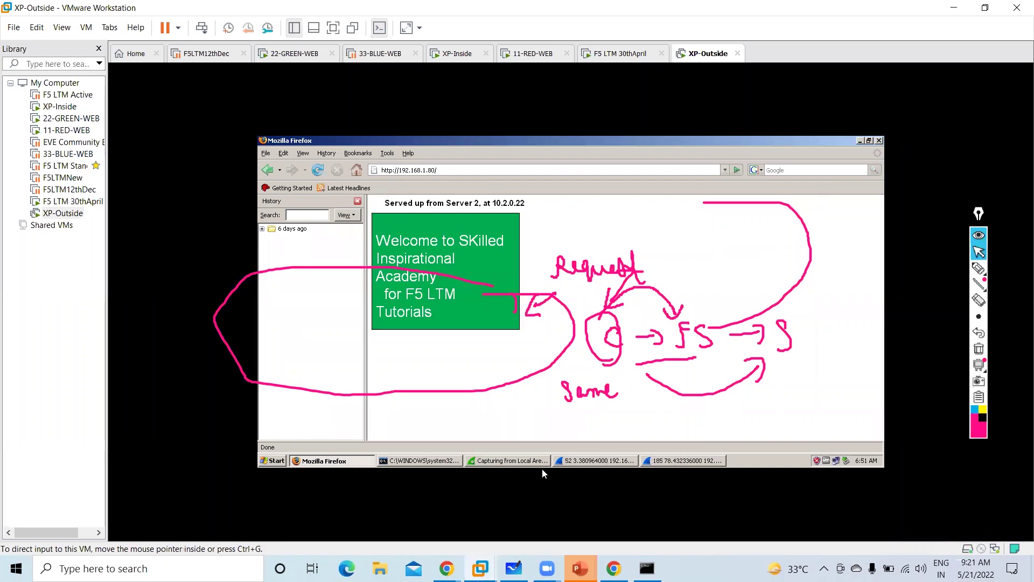
left_click(592, 459)
left_click(512, 461)
left_click(309, 169)
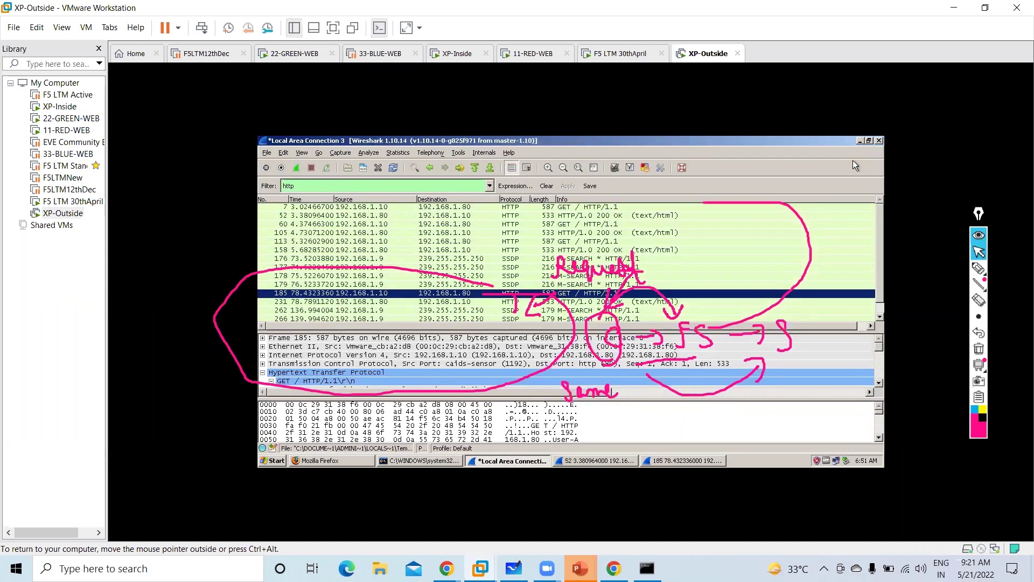
left_click(878, 141)
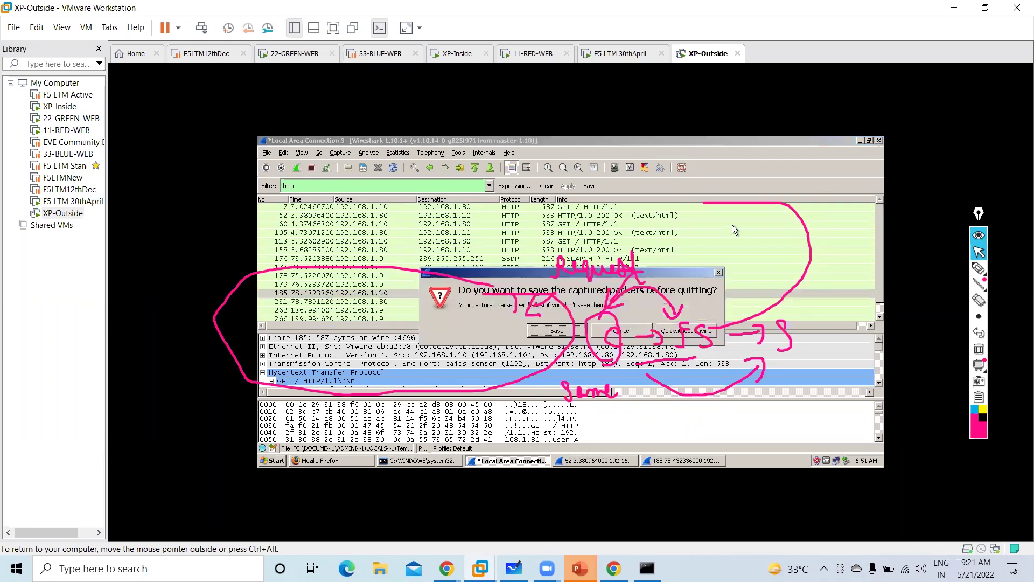
left_click(671, 332)
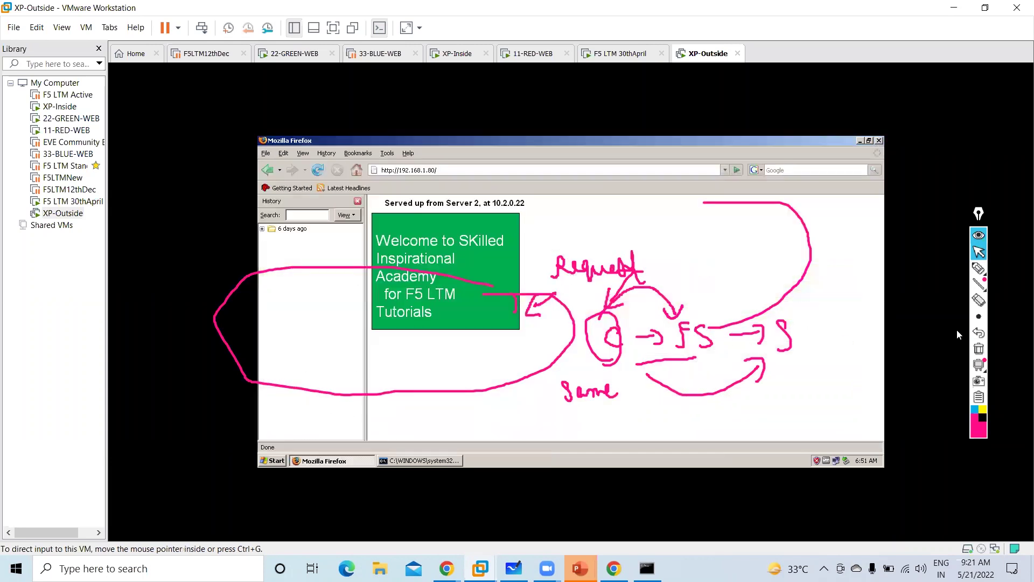
Step: Erase all pink annotations and close the Firefox window
left_click(975, 351)
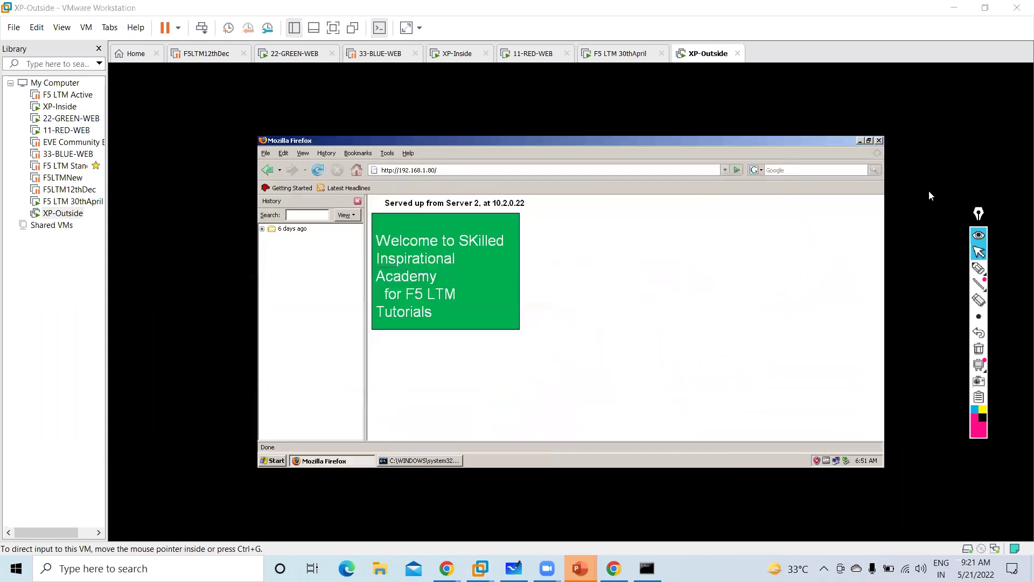
left_click(878, 141)
left_click(878, 141)
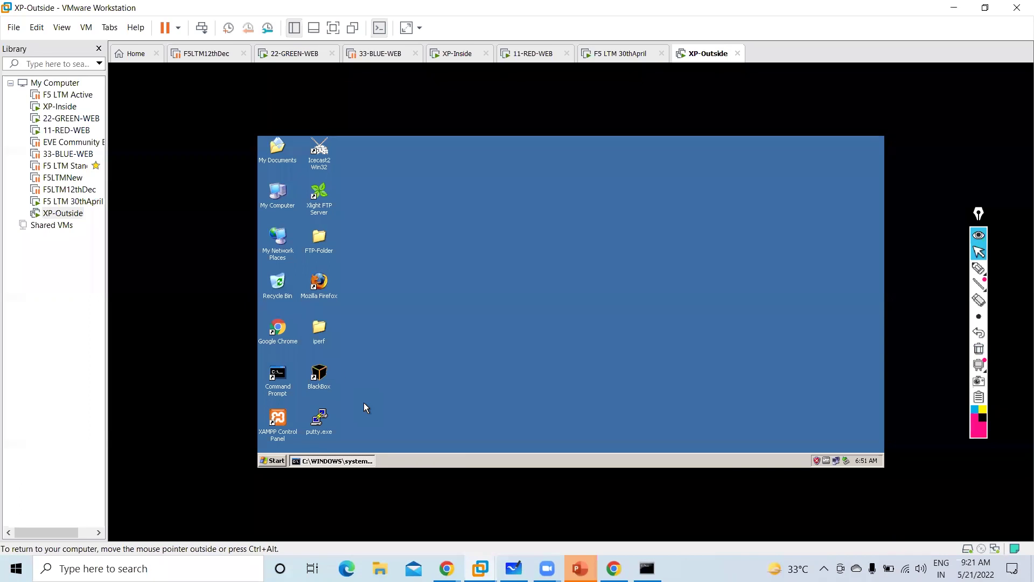
Step: Relaunch Firefox, decline the default-browser prompt, and start a Wireshark capture on Local Area Connection 3
double_click(316, 281)
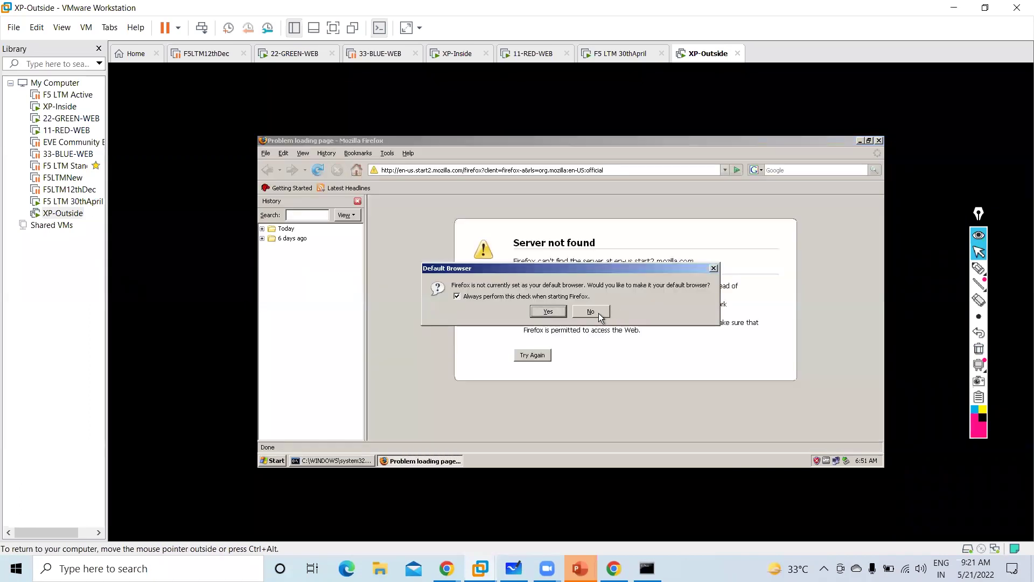
left_click(590, 312)
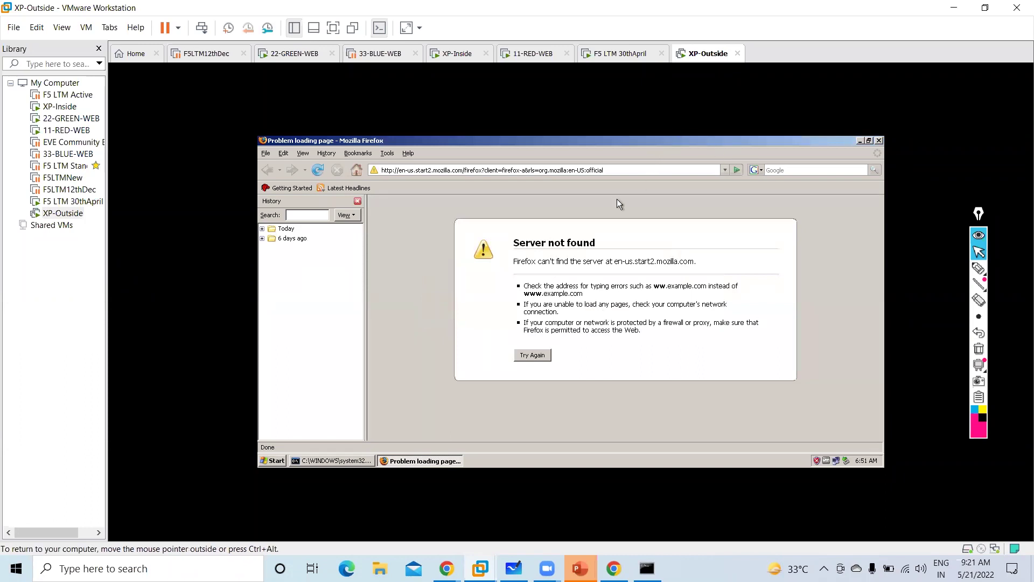
left_click(266, 461)
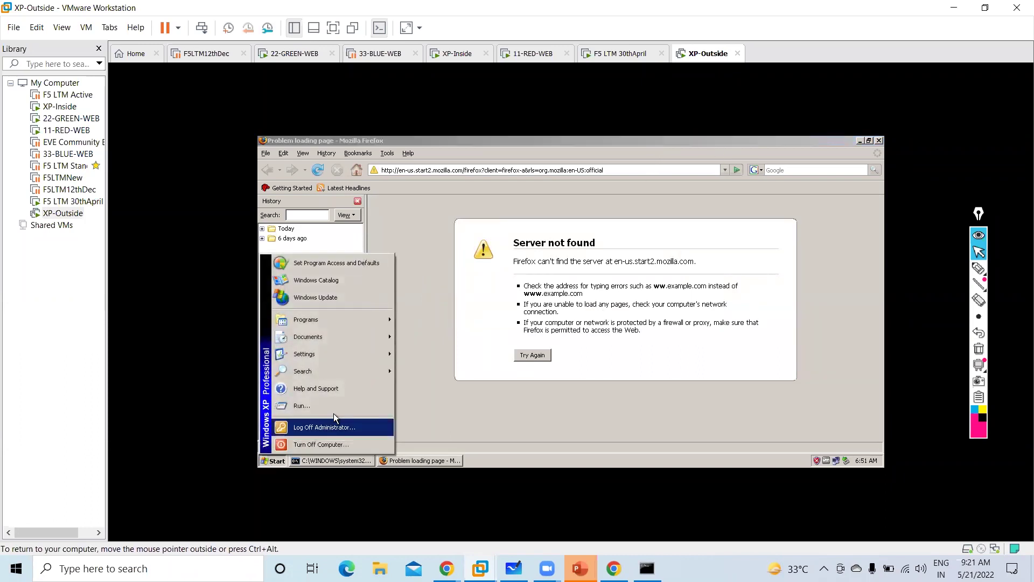
left_click(302, 405)
left_click(333, 432)
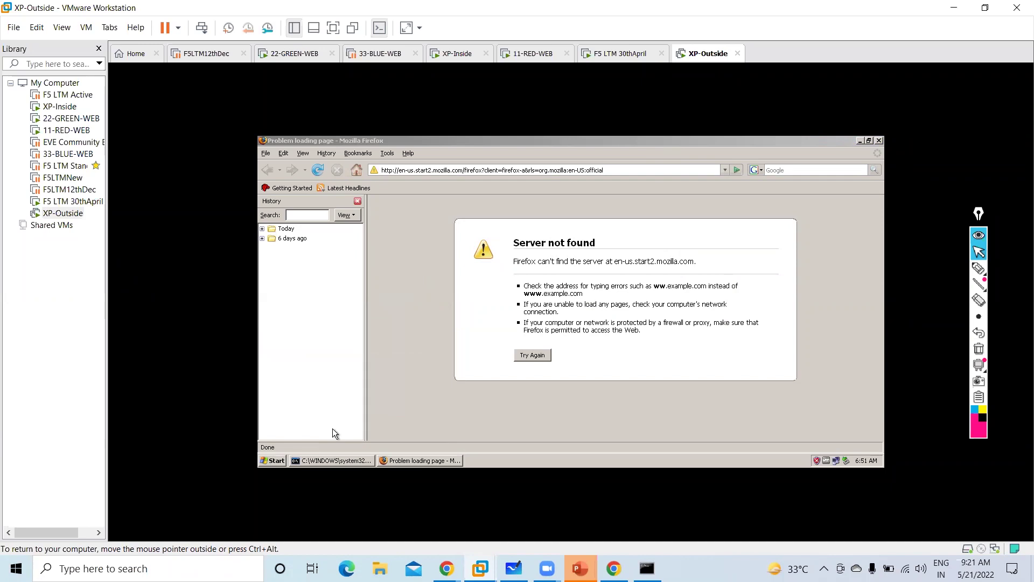
left_click(341, 308)
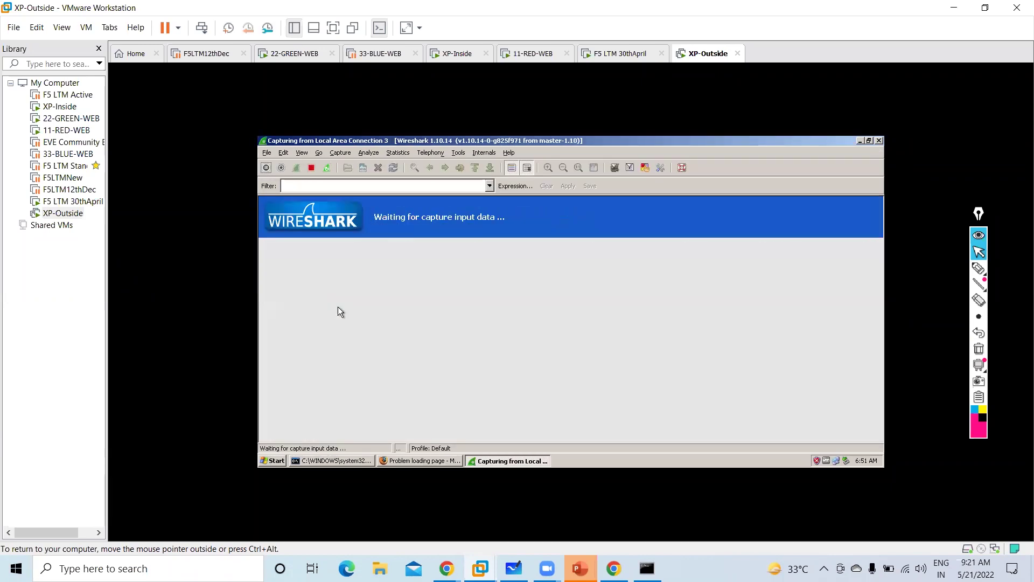
Step: Clear Firefox's private data, including cookies, from the history menu
left_click(406, 460)
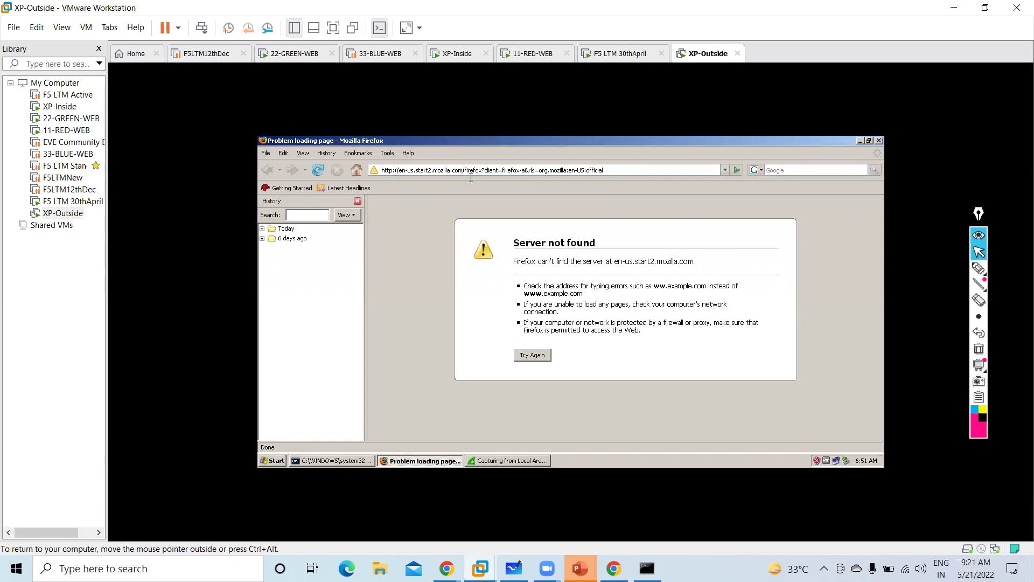
left_click(335, 154)
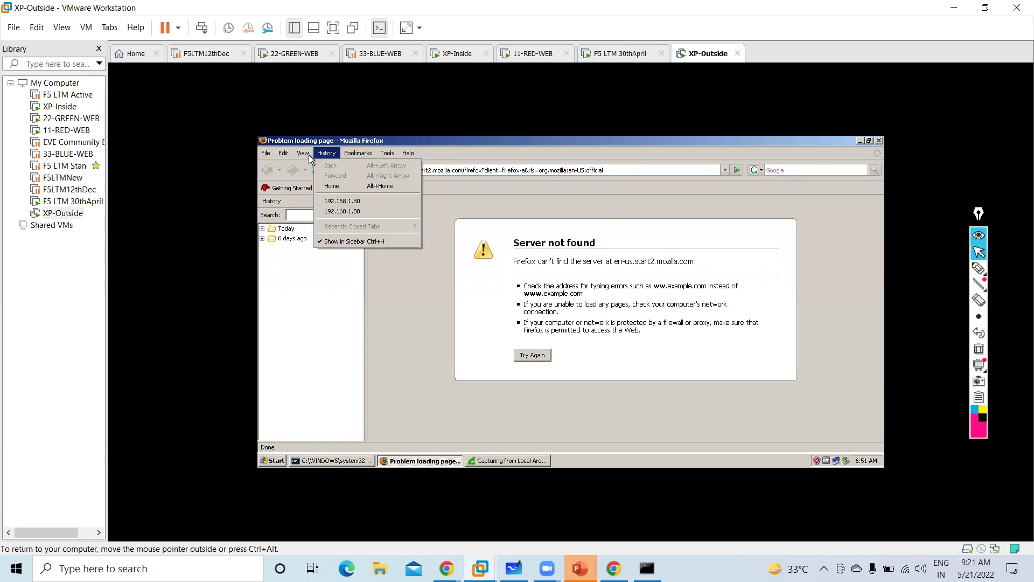
mouse_move(308, 155)
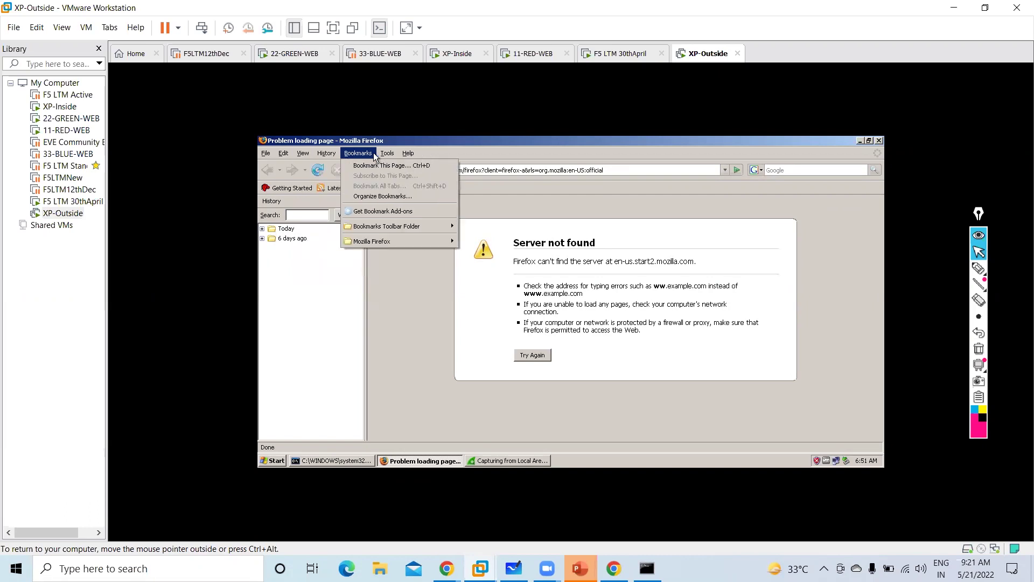
mouse_move(385, 155)
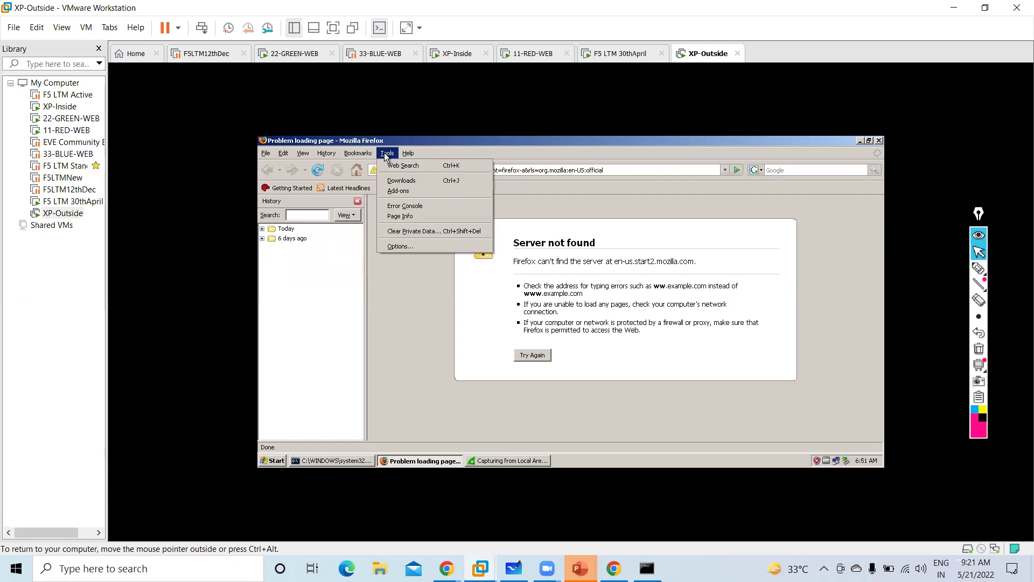
left_click(403, 231)
left_click(504, 307)
left_click(593, 347)
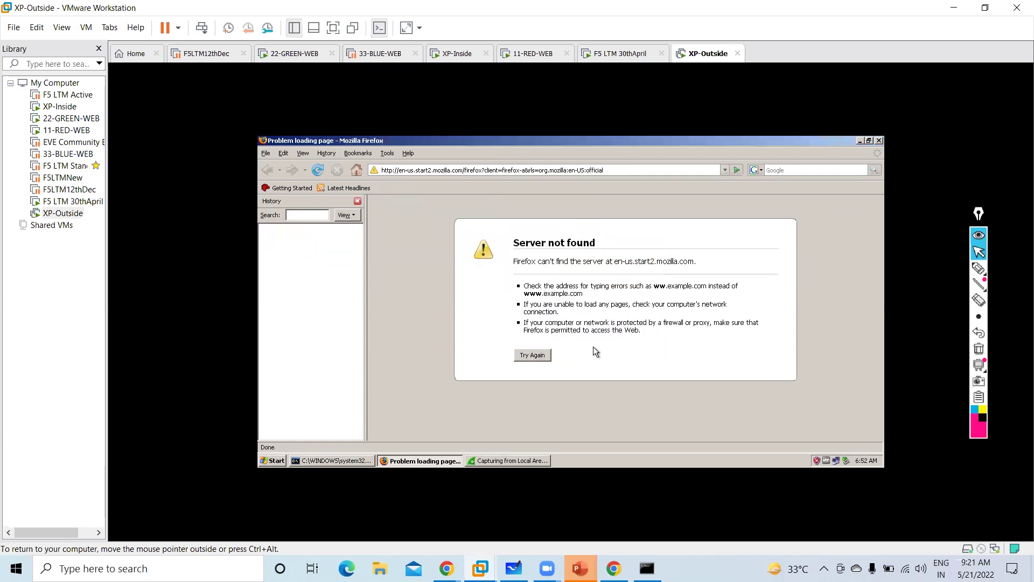
Step: Load 192.168.1.80, served by Server 1 at 10.2.0.11, then return to the Wireshark capture
left_click(508, 169)
type("1")
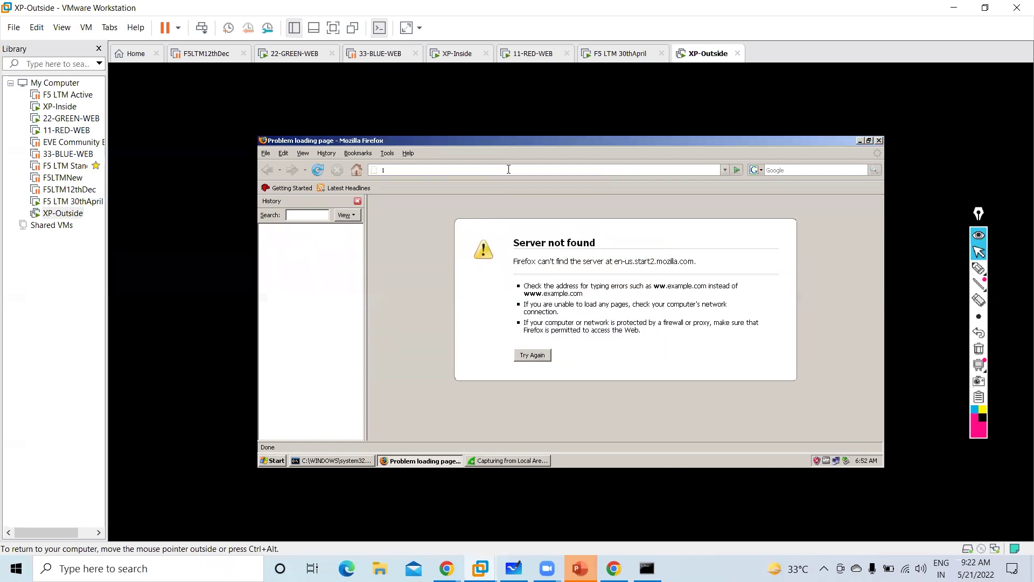
type("92.168.1.80")
key("Return")
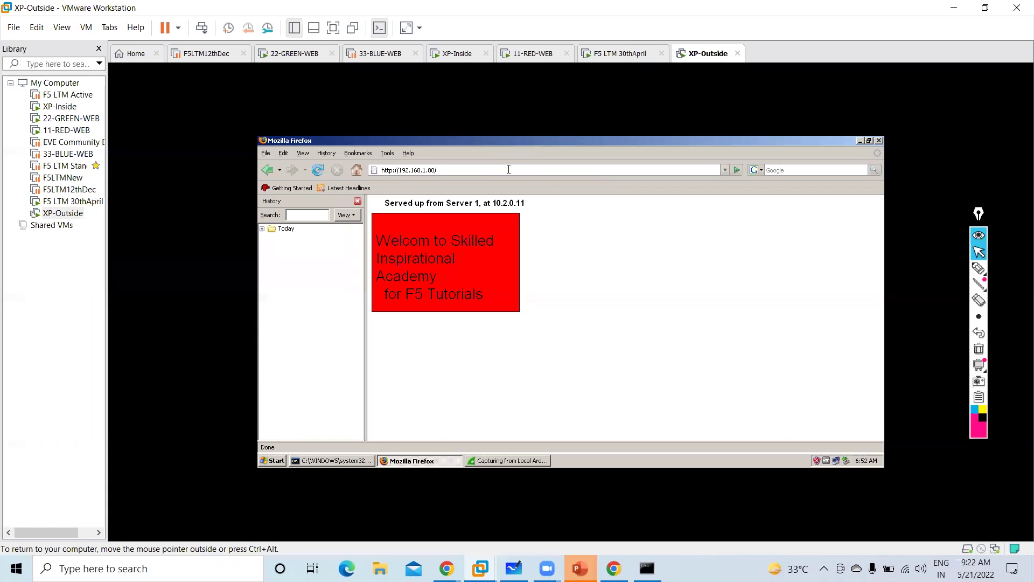
left_click(332, 158)
mouse_move(362, 153)
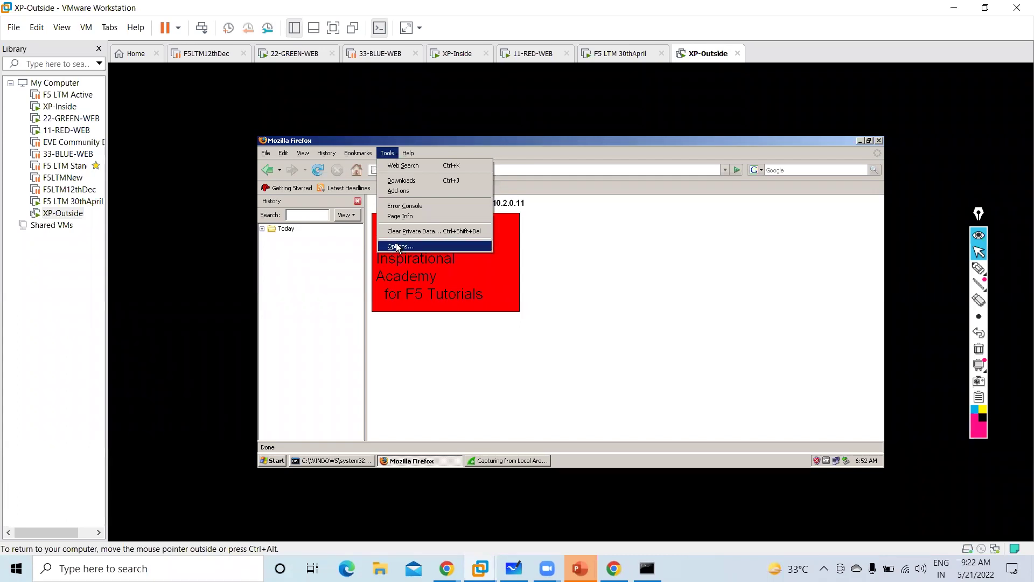
left_click(510, 461)
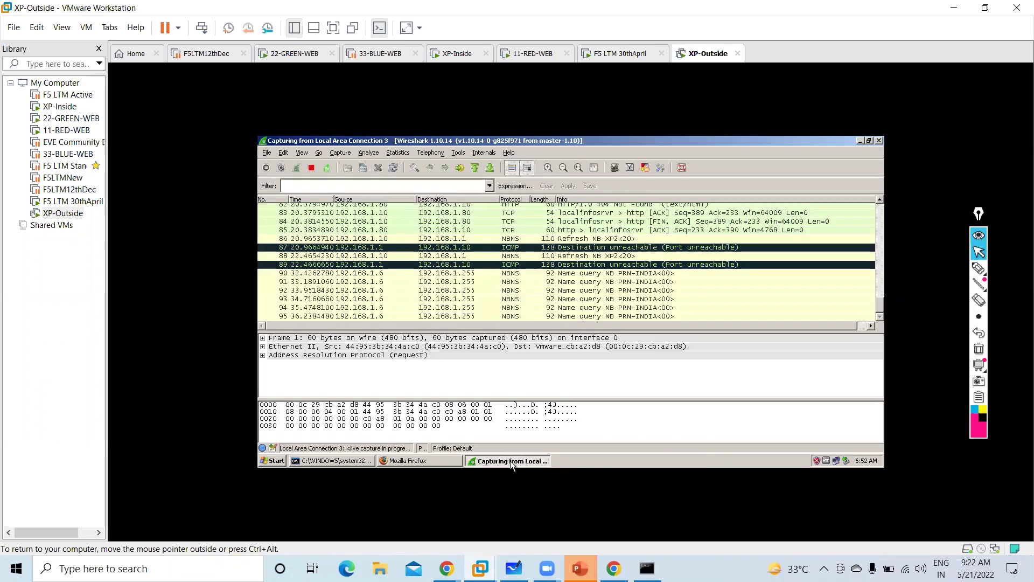
Step: Apply the http display filter and reload the 192.168.1.80 page twice in Firefox
left_click(445, 185)
type("http")
key("Return")
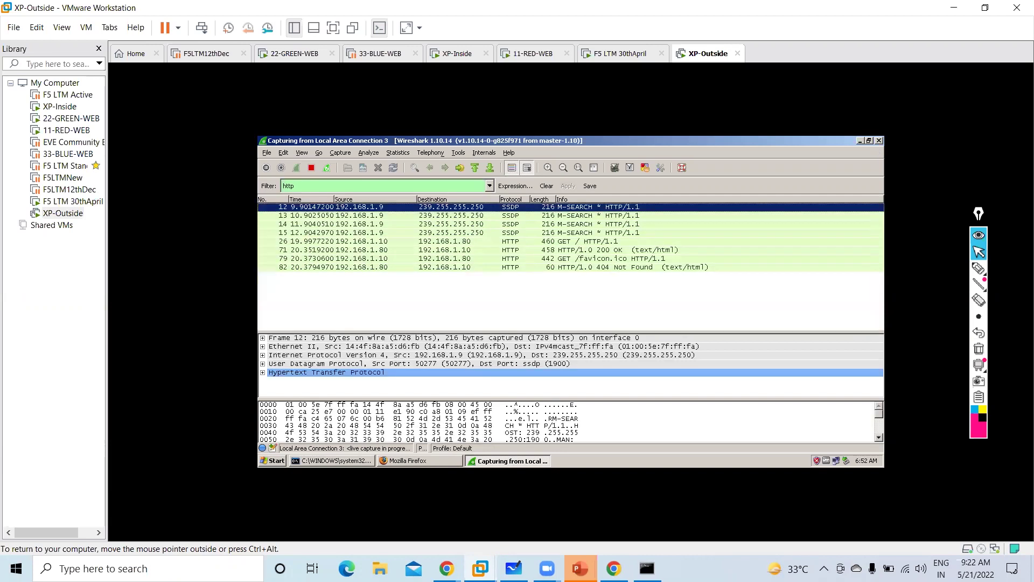
left_click(387, 461)
left_click(318, 170)
left_click(318, 169)
left_click(496, 459)
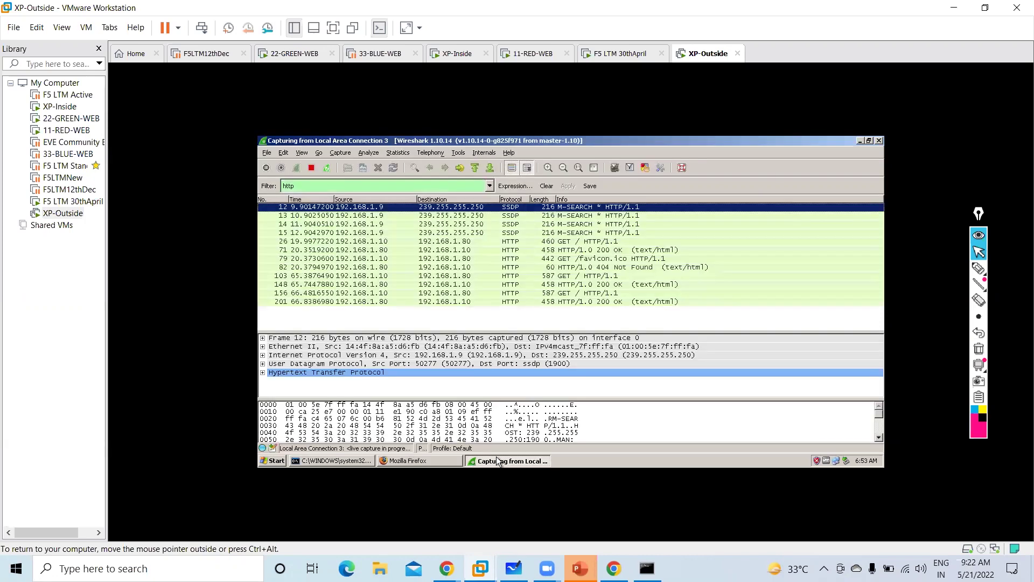
Step: Open GET packet 156 full-size and mark its BIGipServerPoolofRGB Cookie header in pink ink
left_click(522, 295)
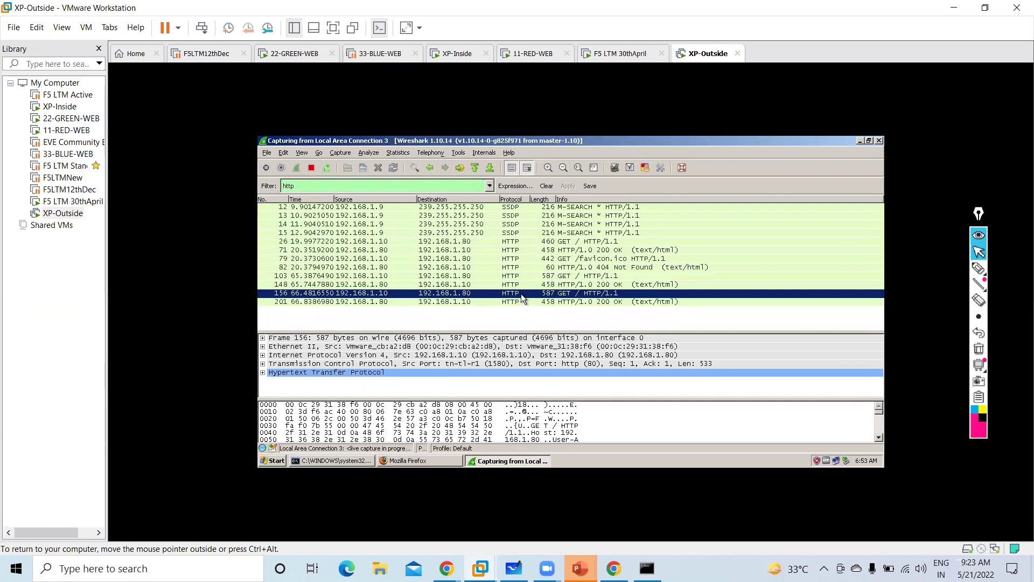
double_click(521, 296)
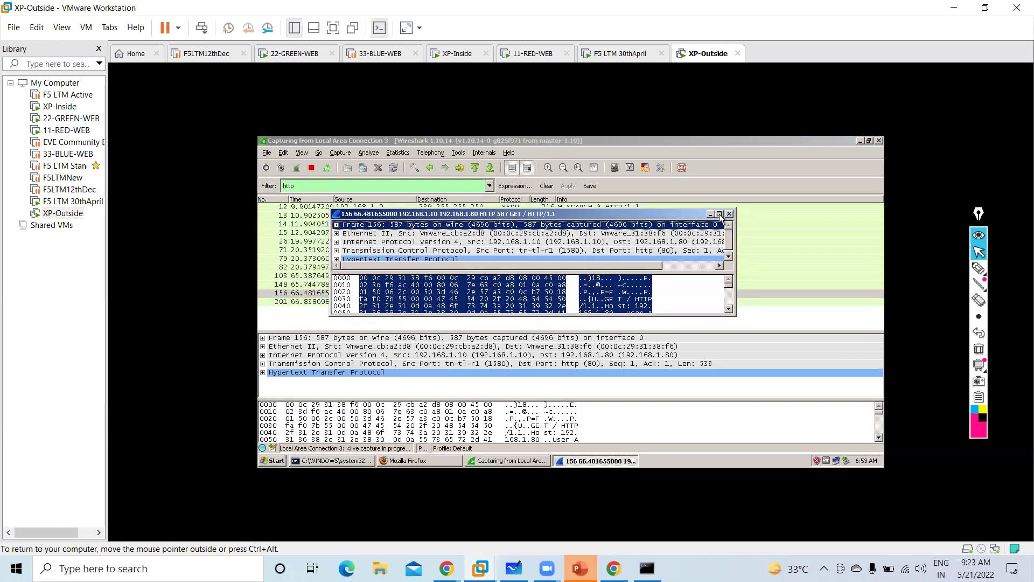
double_click(377, 213)
left_click(263, 186)
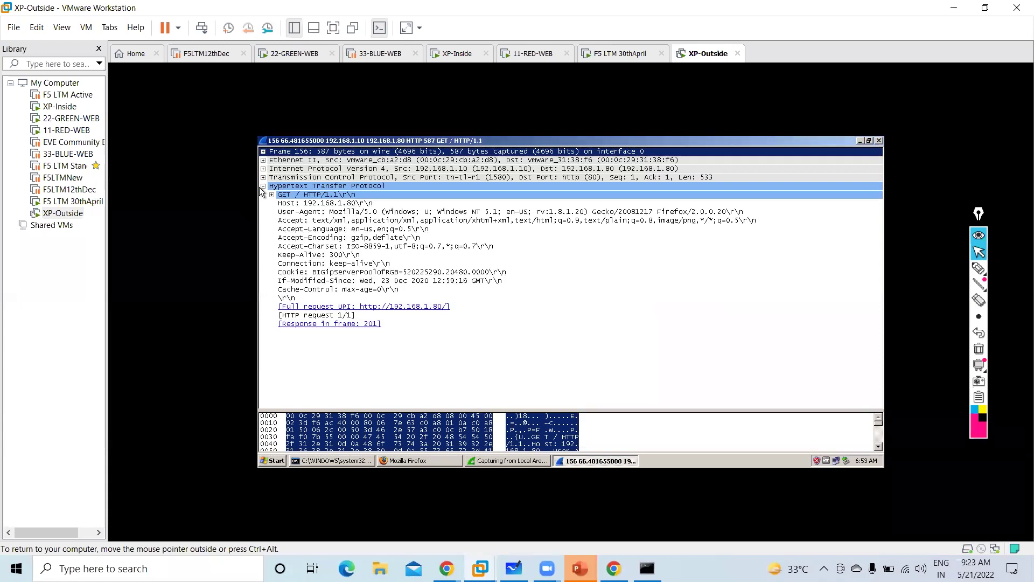
left_click(416, 271)
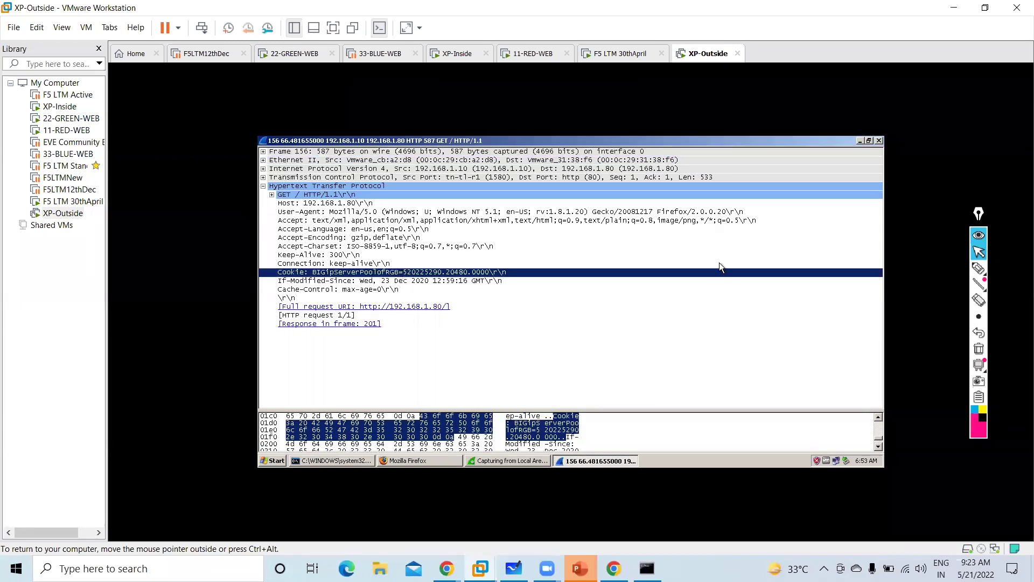
left_click(979, 267)
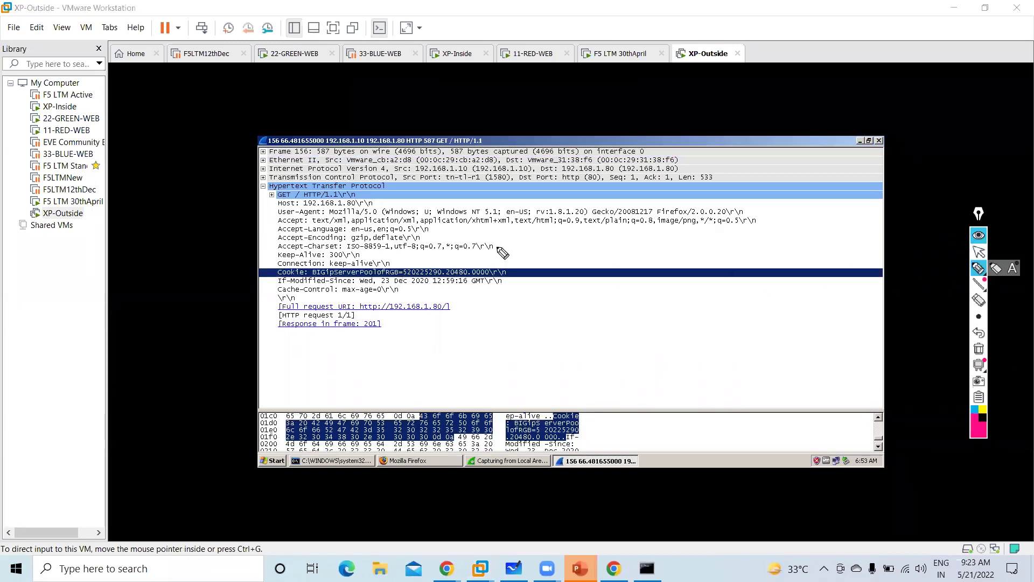
left_click_drag(495, 246, 536, 303)
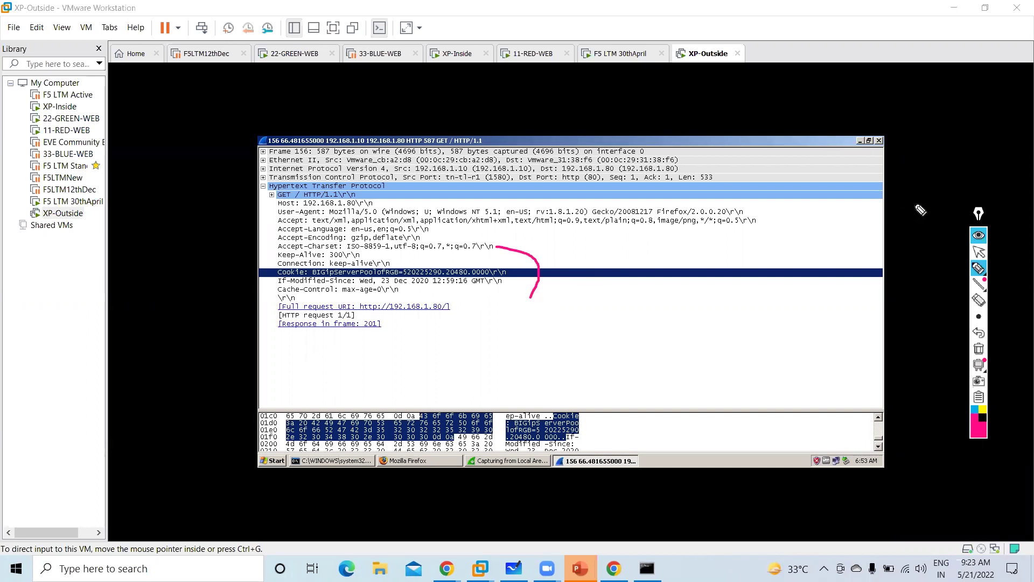
left_click(978, 252)
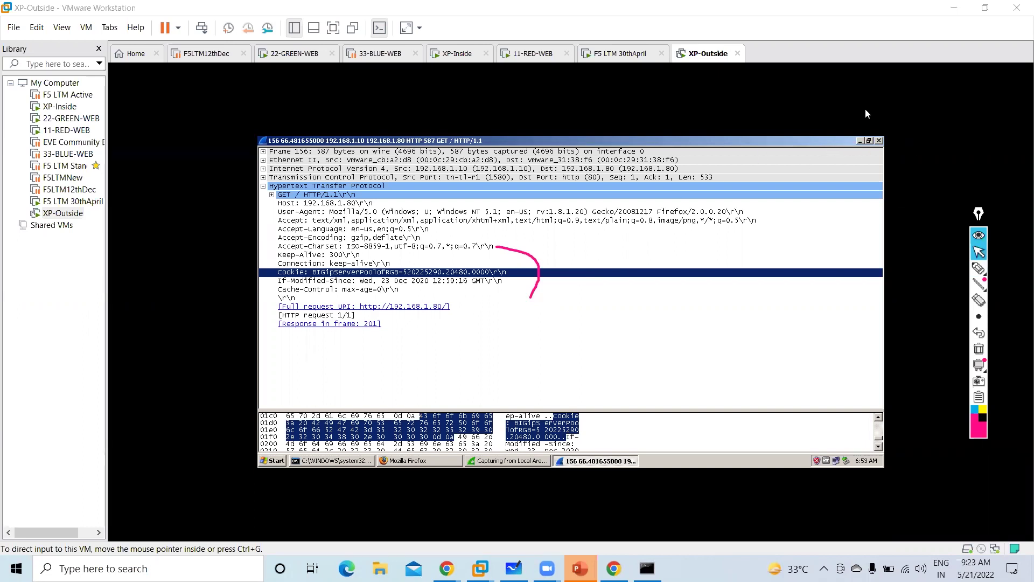
Step: Stop the live capture and minimize Wireshark and Firefox to reveal the desktop
left_click(859, 142)
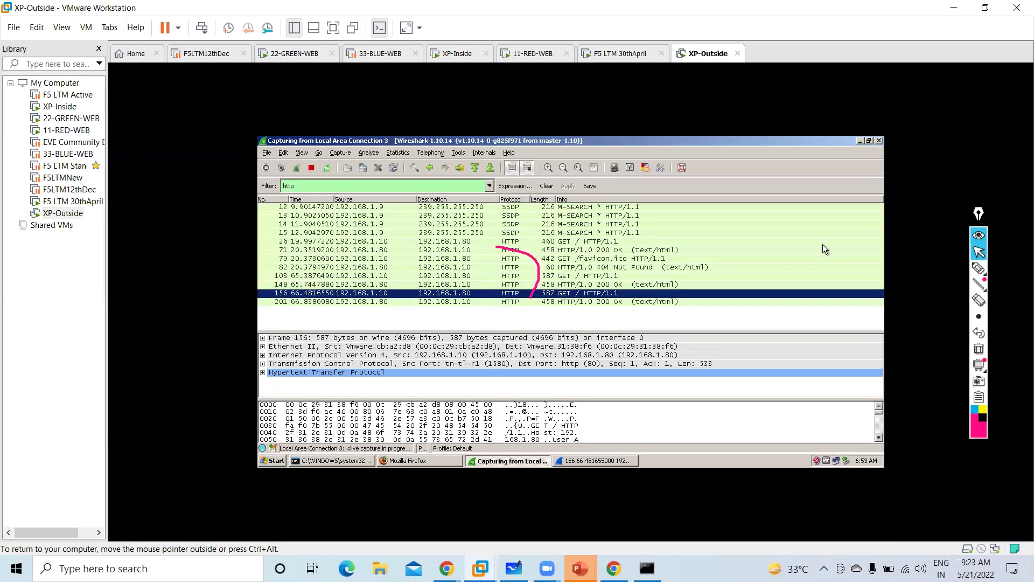
left_click(859, 142)
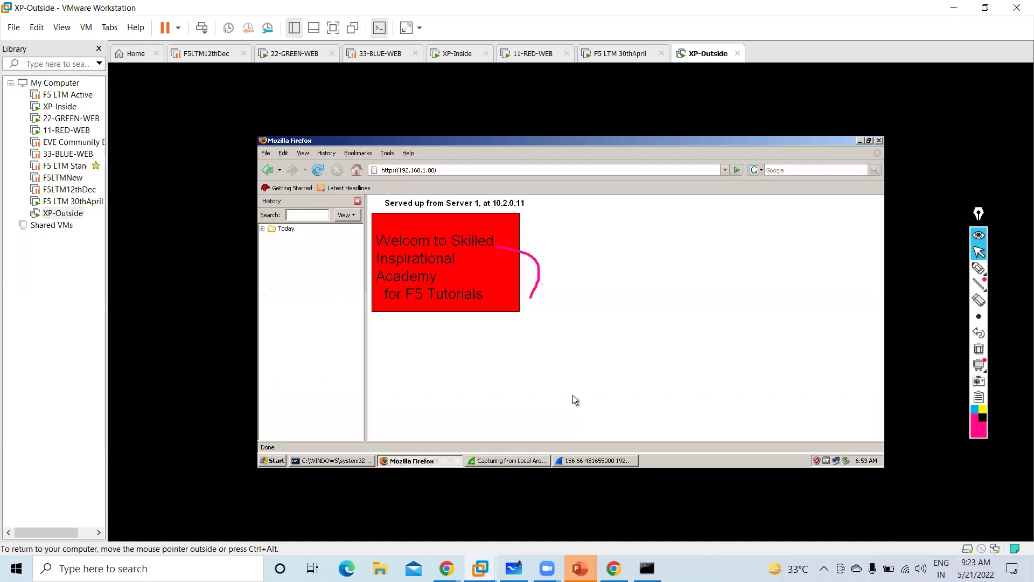
left_click(531, 460)
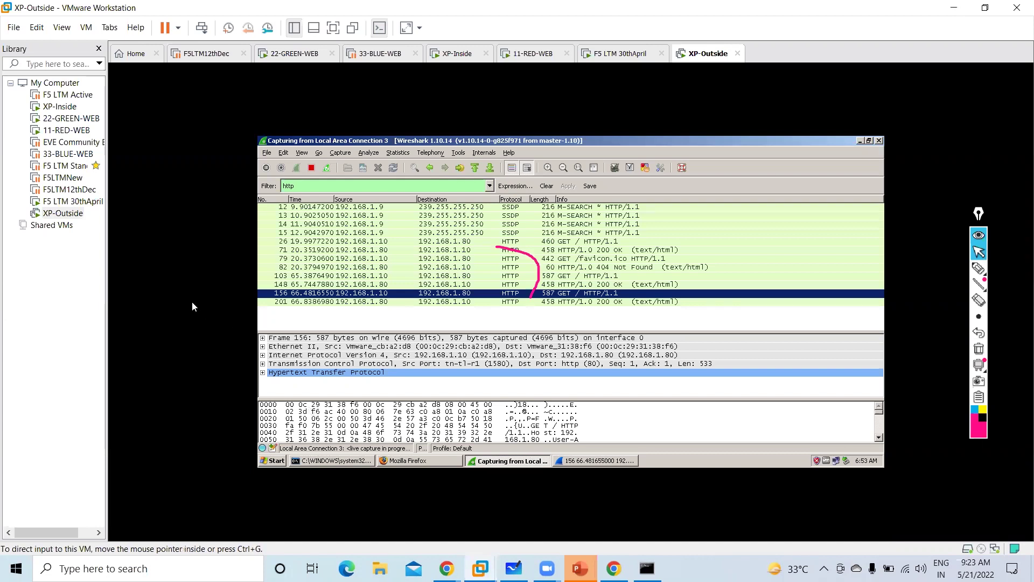
left_click(312, 169)
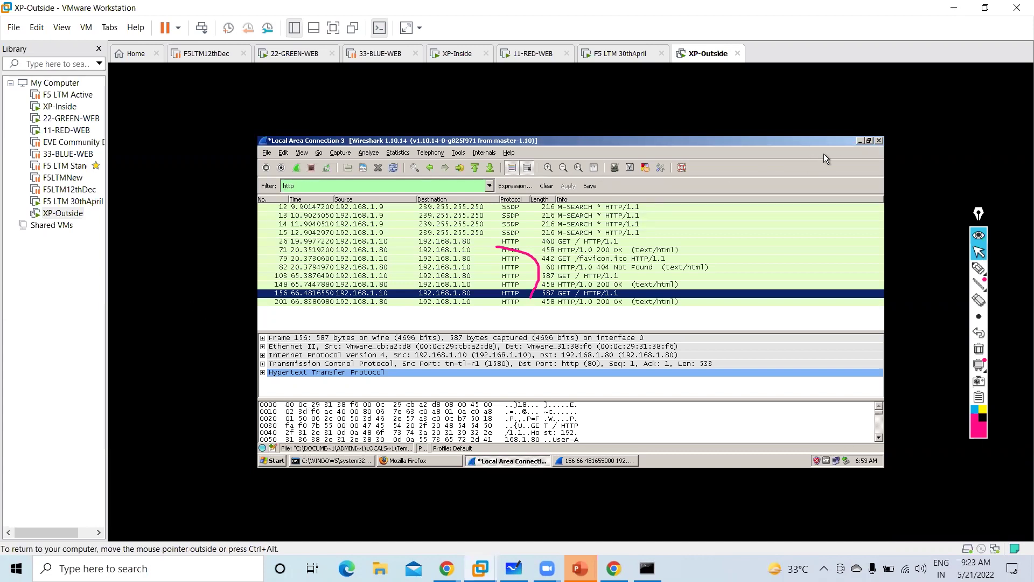
left_click(857, 140)
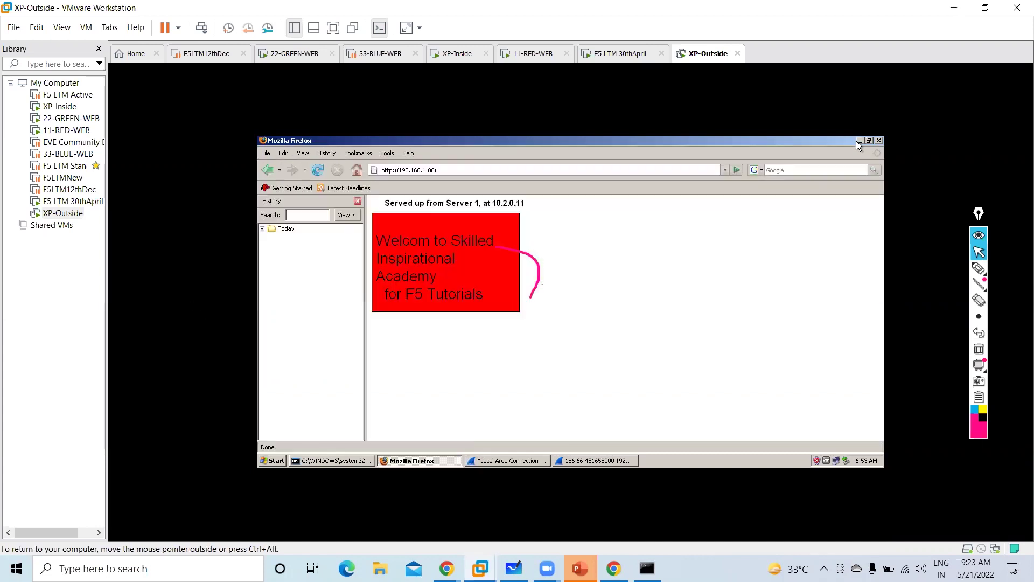
left_click(860, 140)
Step: Launch Chrome, load 192.168.1.80 and reload it to see which server answers
left_click(286, 321)
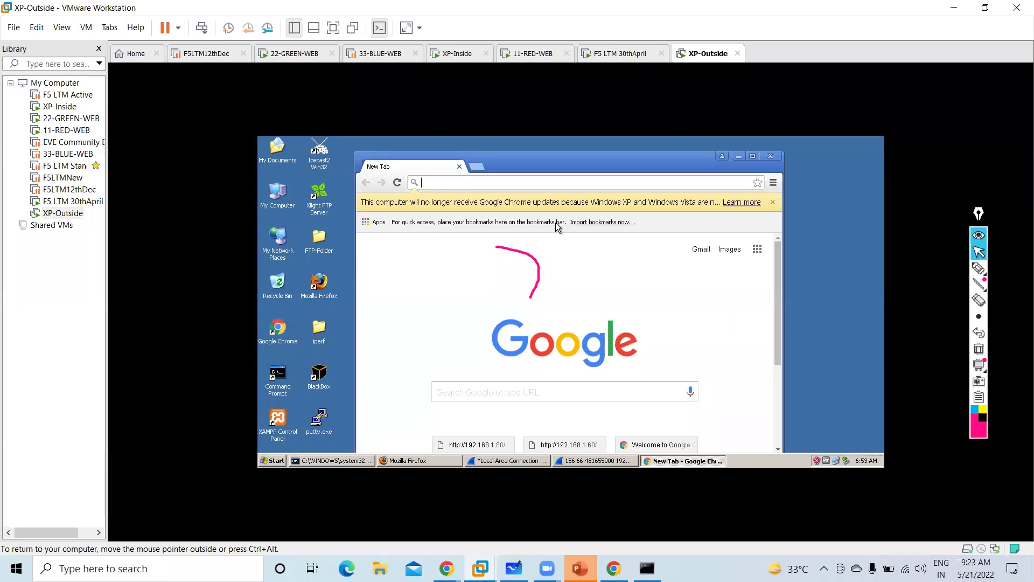
type("192.168.1.60")
key("BackSpace")
key("BackSpace")
type("80")
key("Return")
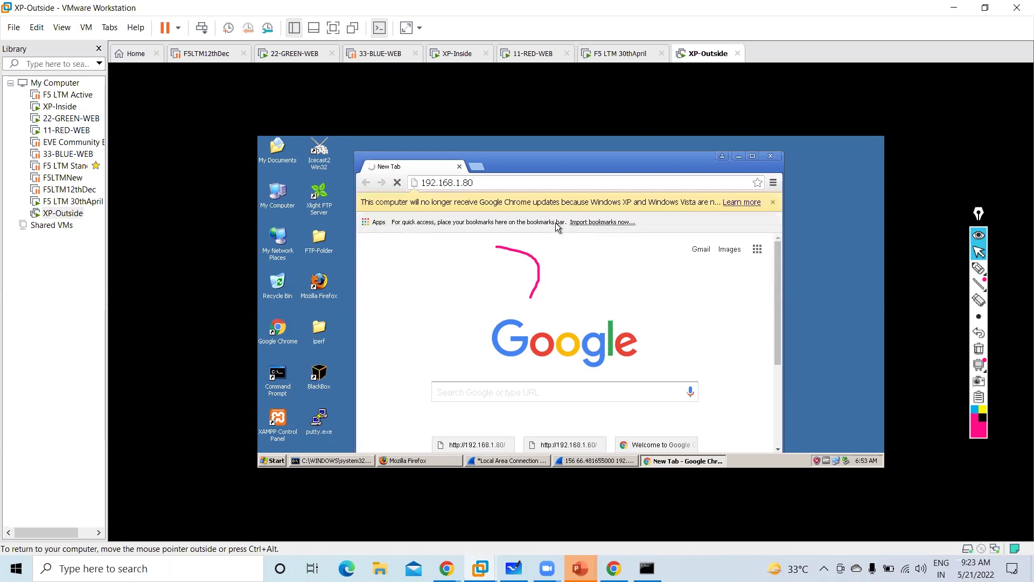
left_click(399, 183)
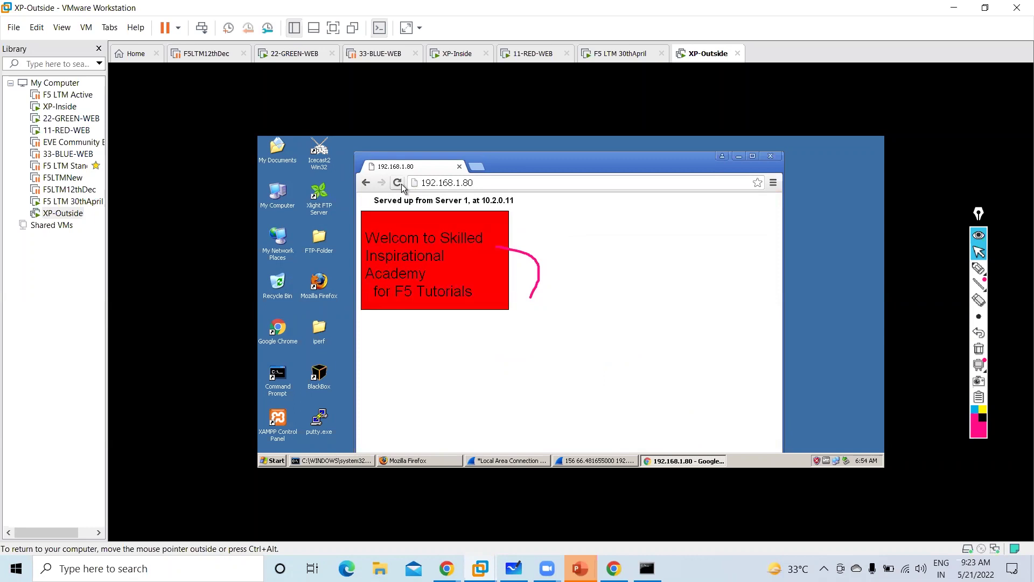
Step: Restart Chrome, reload 192.168.1.80 and refresh it three more times
left_click(771, 155)
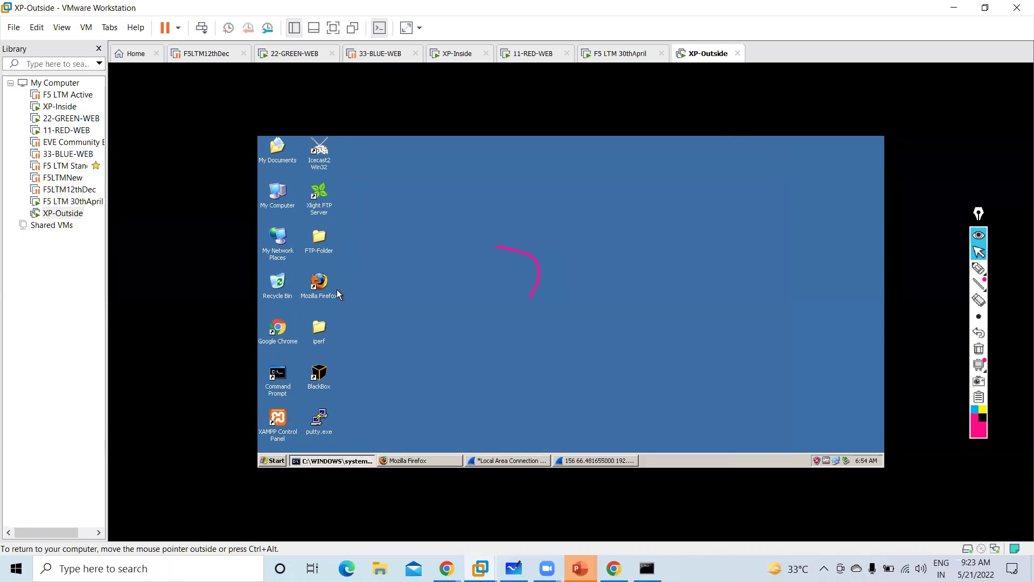
double_click(280, 323)
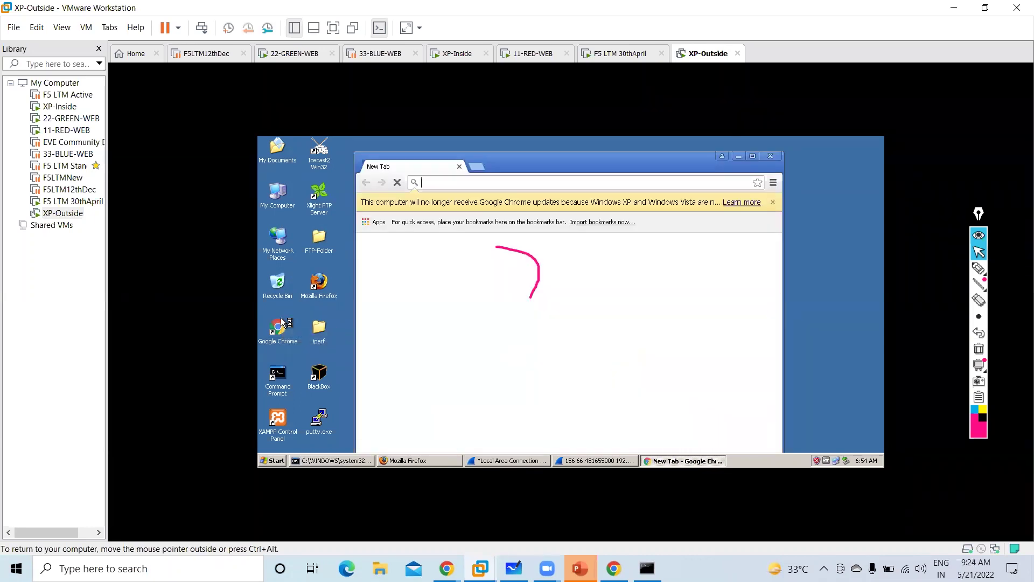
type("192.168.1.80")
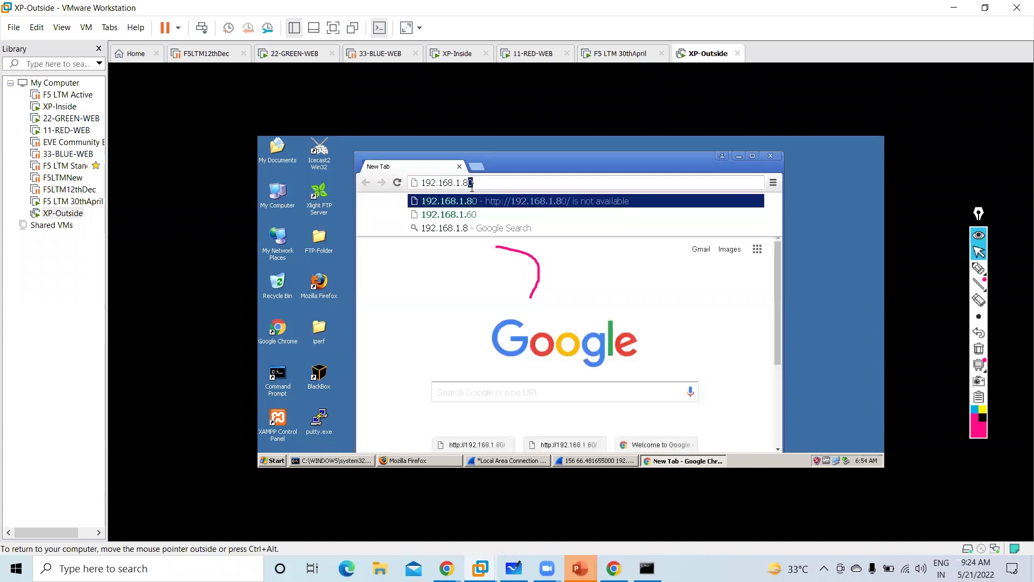
key("Return")
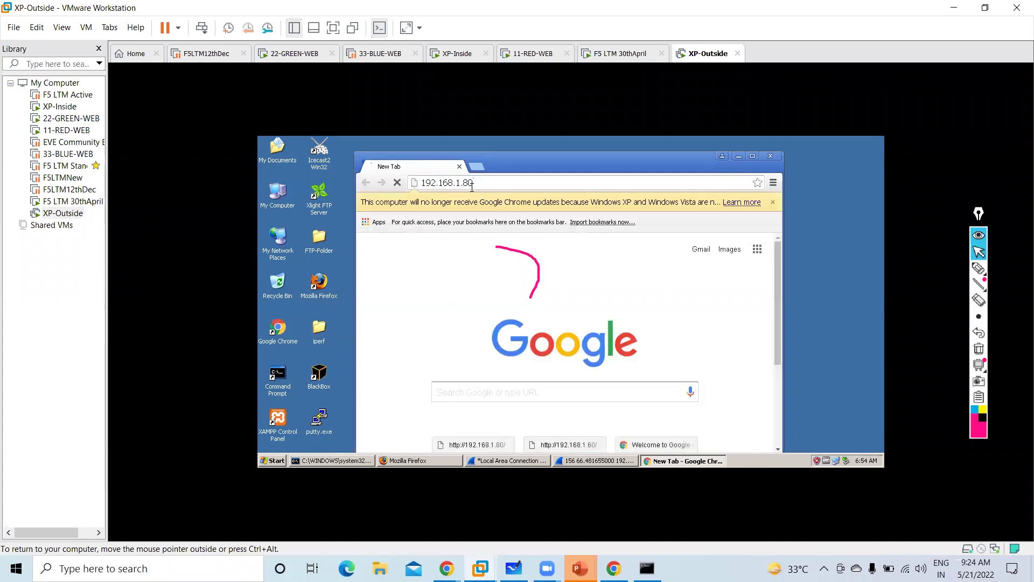
left_click(397, 183)
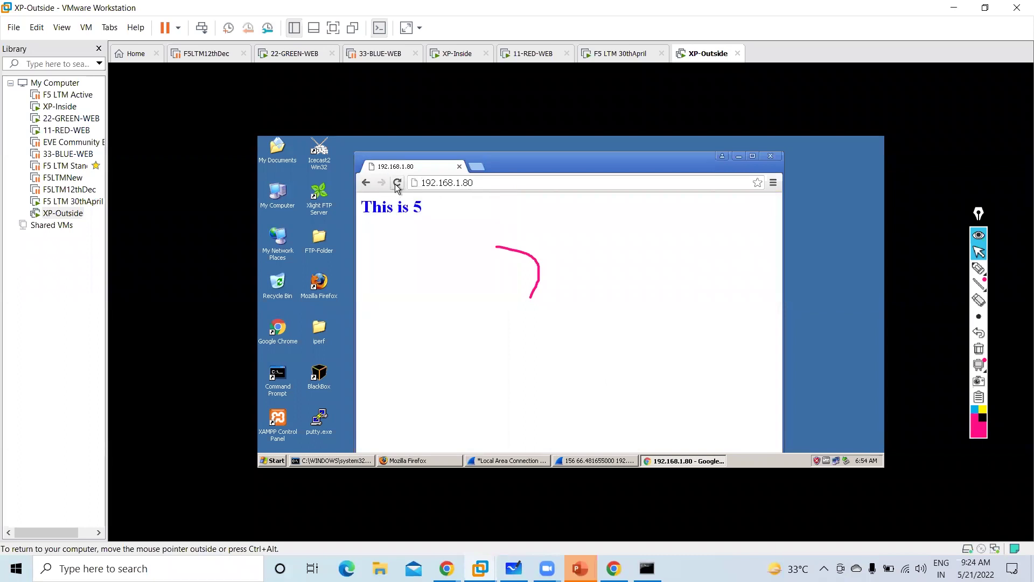
left_click(396, 183)
left_click(397, 184)
Step: Clear the past hour's history, cookies and cached files, reload the page, and close Chrome
left_click(773, 183)
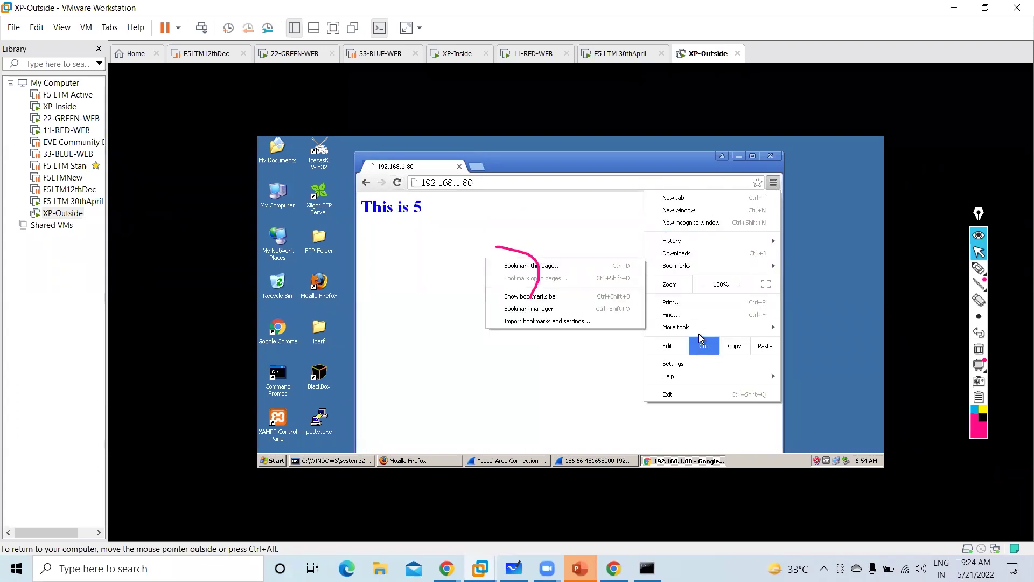
mouse_move(700, 328)
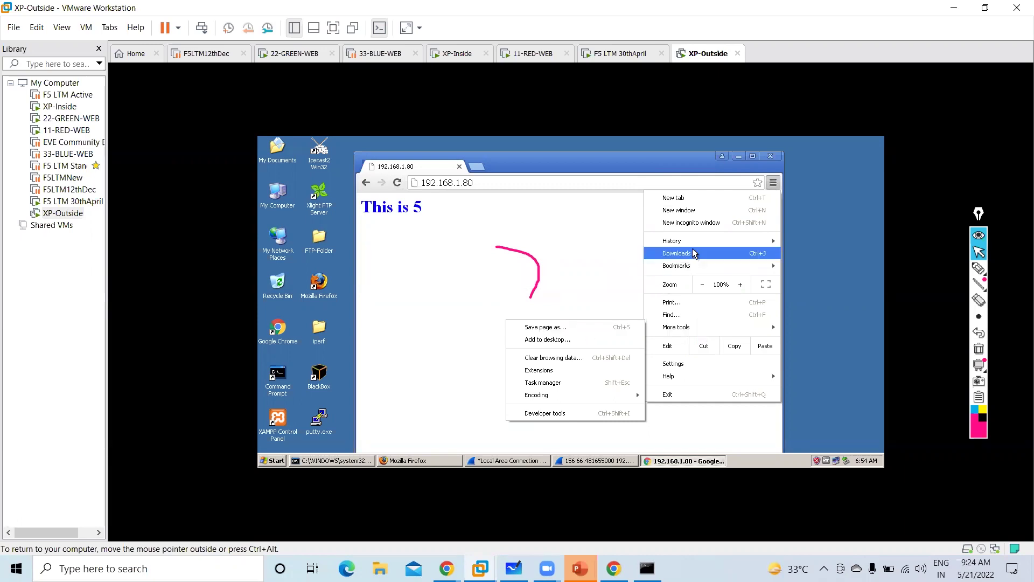
mouse_move(693, 245)
left_click(603, 272)
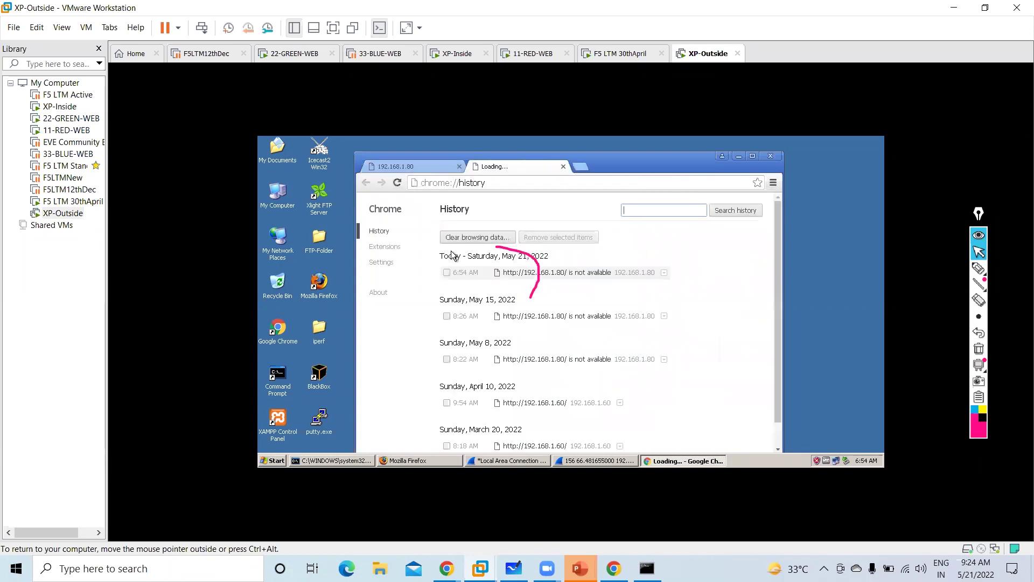
left_click(470, 239)
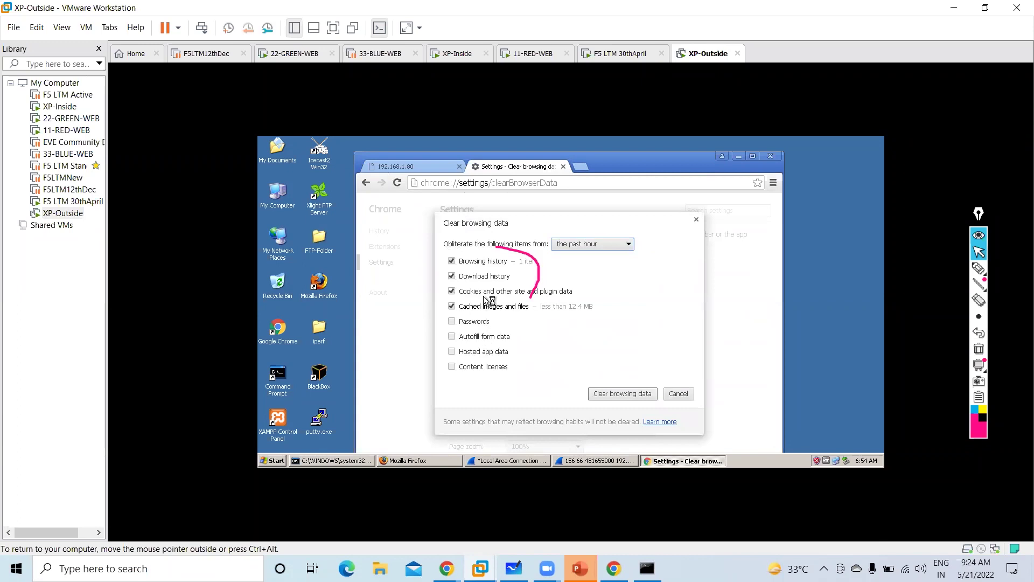
left_click(616, 396)
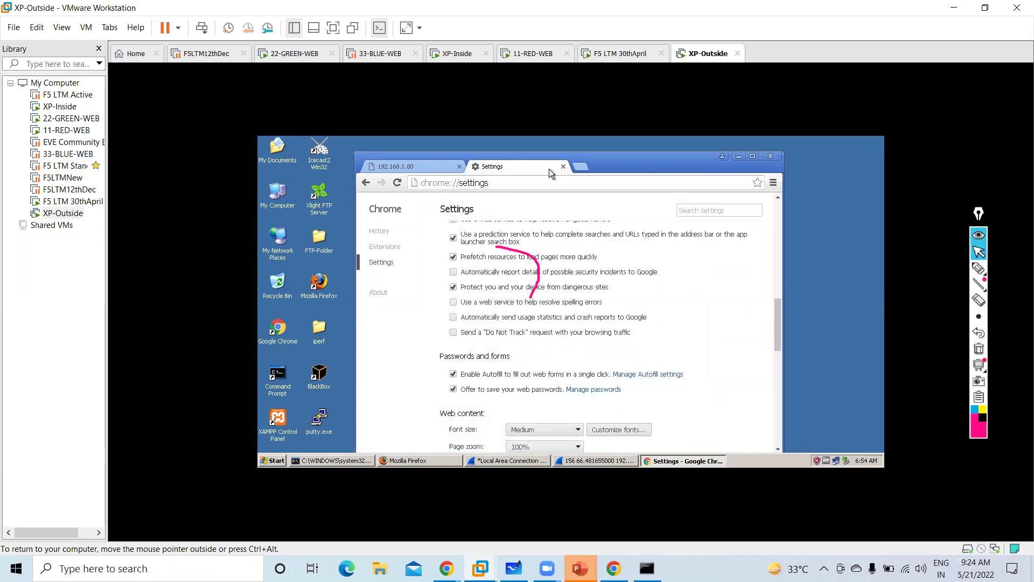
left_click(562, 166)
left_click(397, 183)
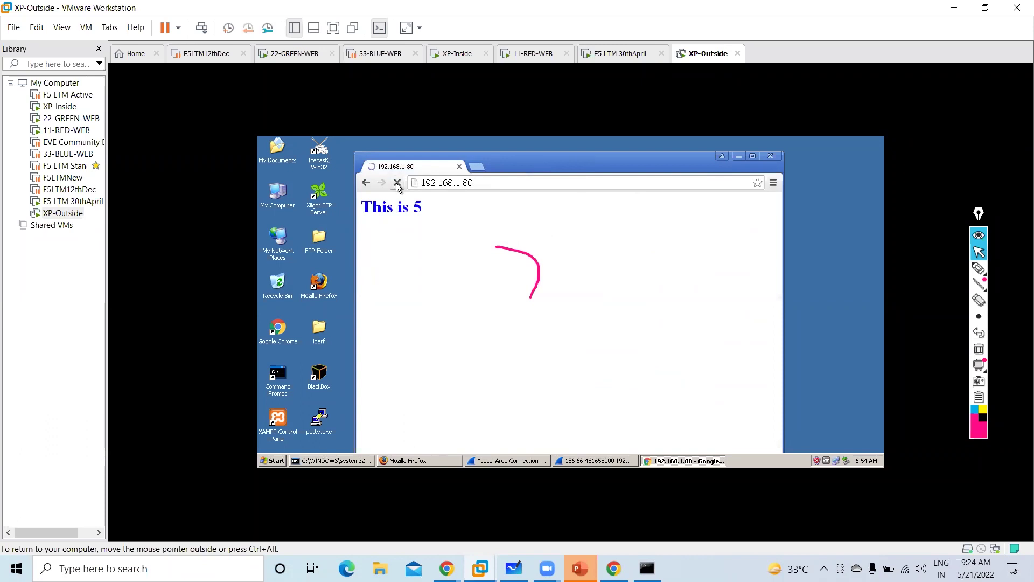
left_click(769, 156)
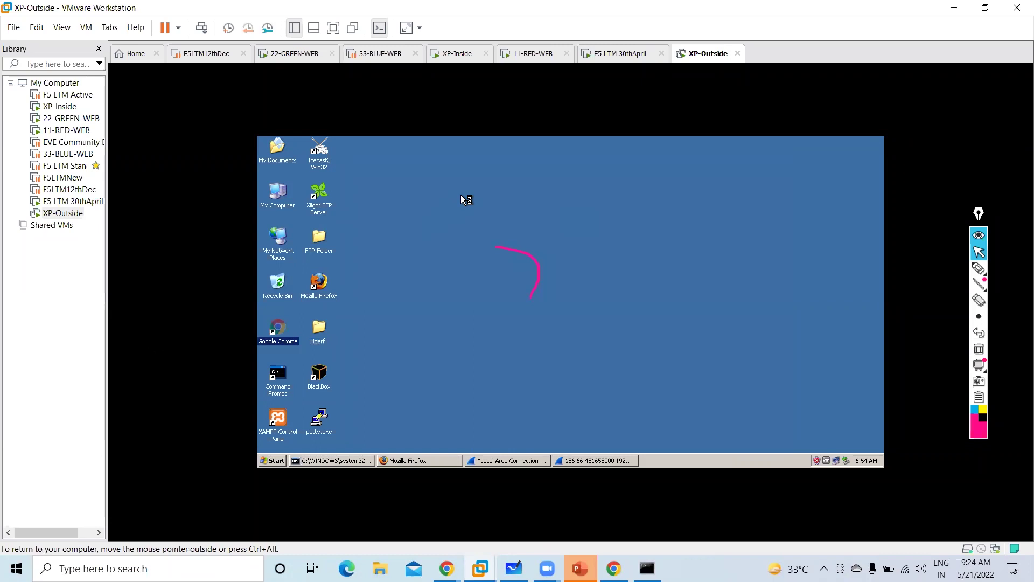
Step: Load the virtual server address 192.168.1.80 in Chrome
type("y")
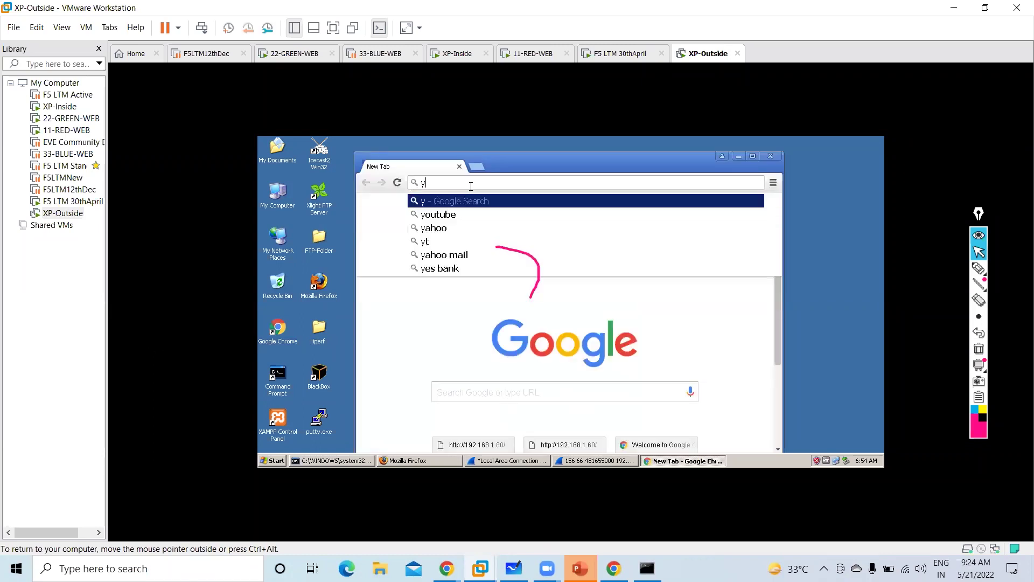
key("BackSpace")
type("192.168.1.80")
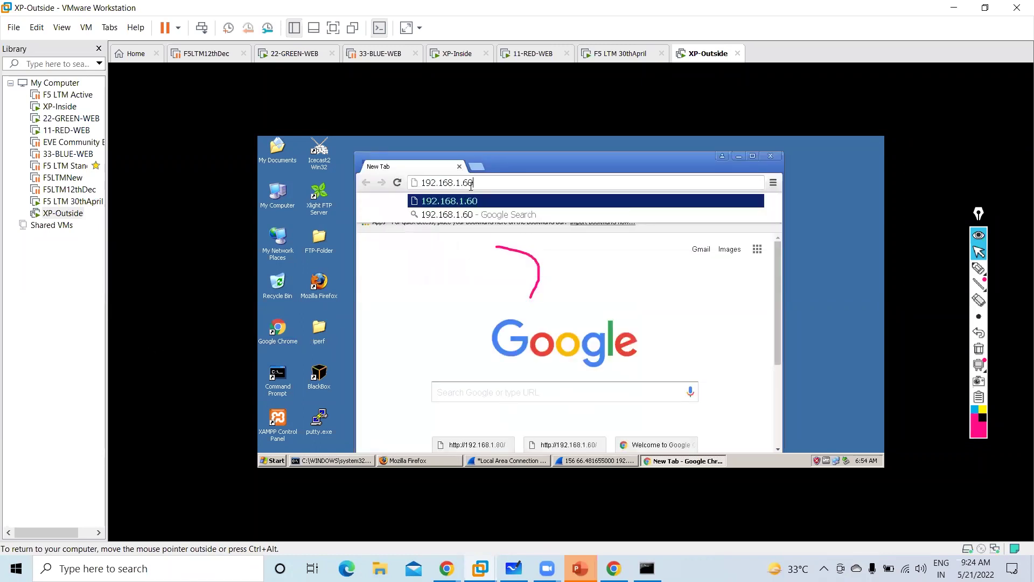
key("Return")
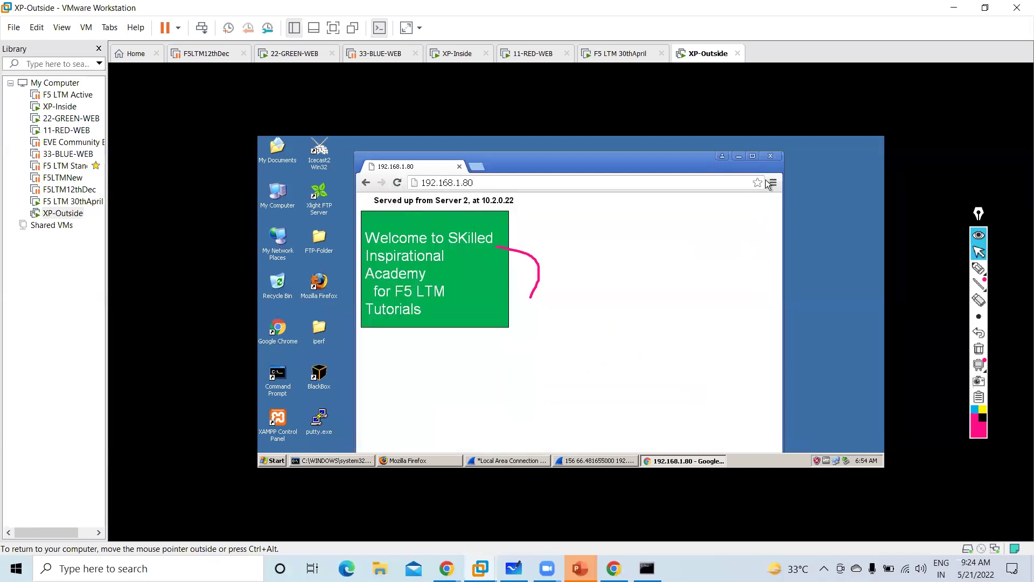
Step: Show the BIGipServerPoolofRGB cookie's details in the site's cookie list
left_click(411, 184)
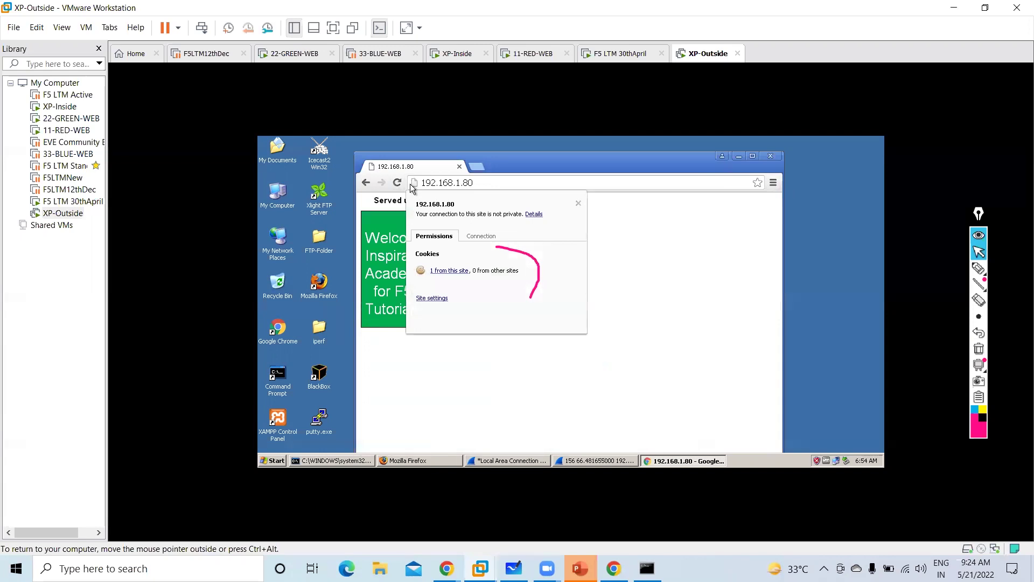
left_click(410, 183)
left_click(413, 183)
left_click(445, 274)
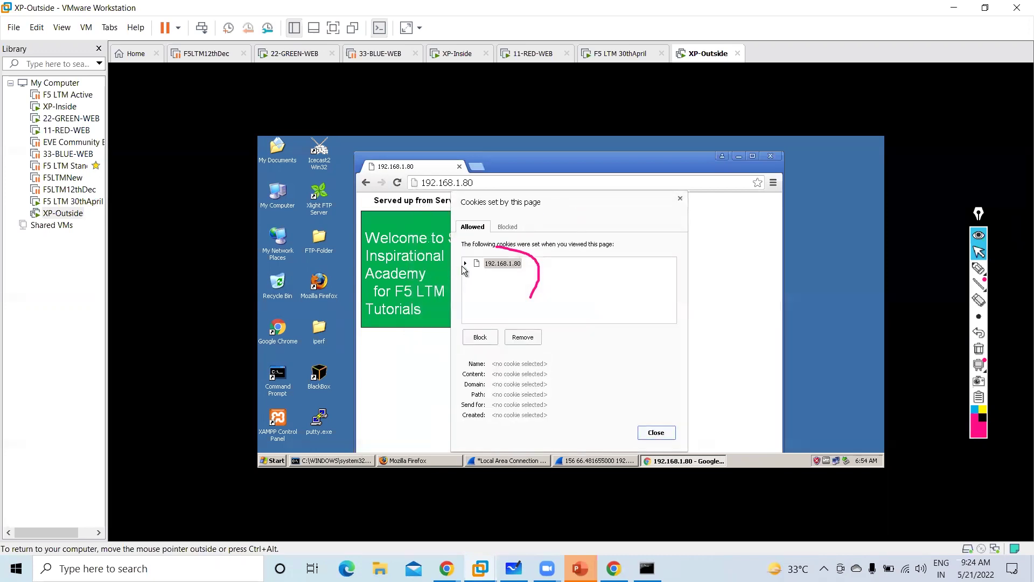
left_click(466, 263)
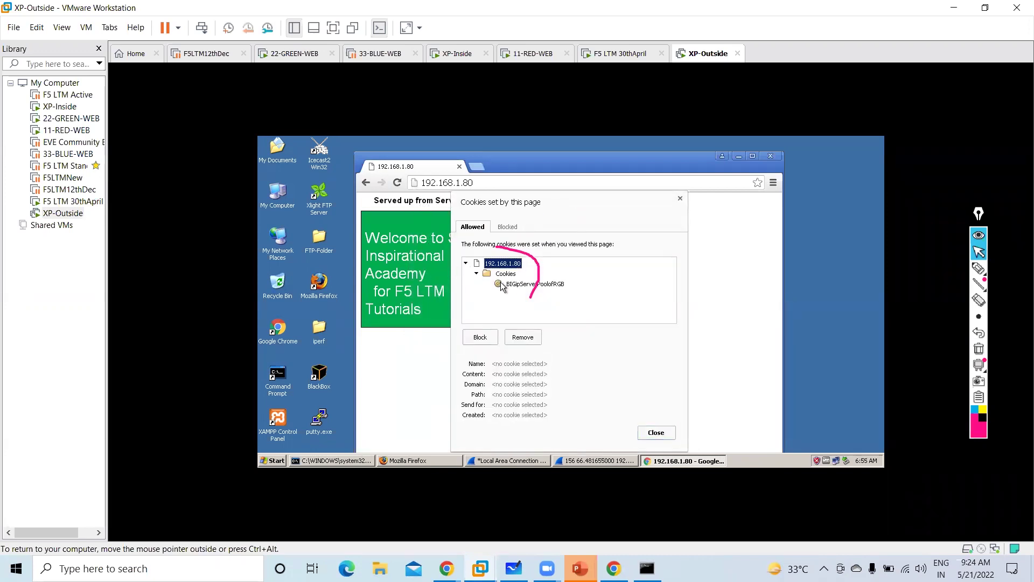
left_click(504, 284)
left_click(979, 348)
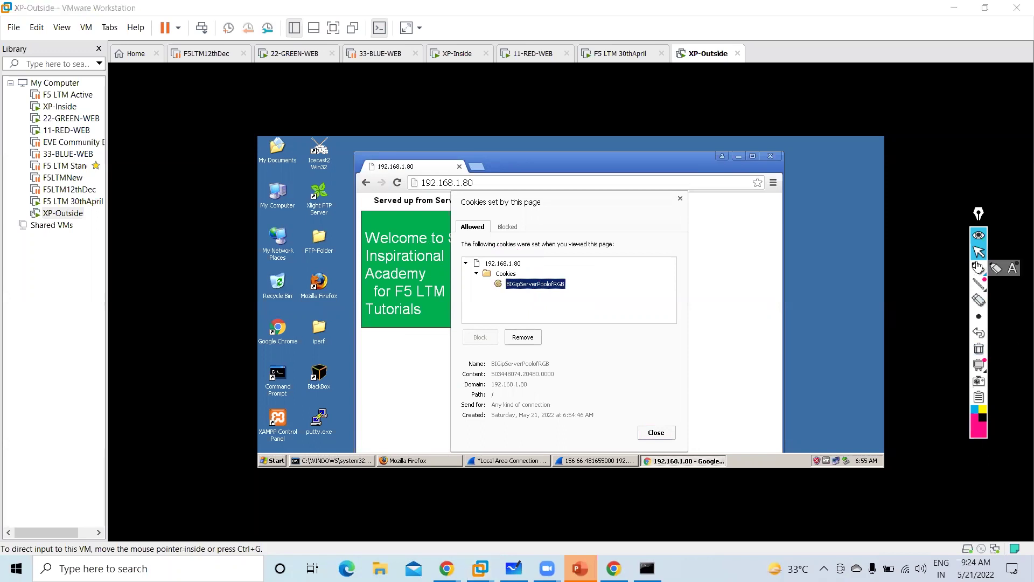
Step: Ink the cookie dialog: underline BIGipServerPoolofRGB and sketch client-F5-server response arrows
left_click(978, 271)
mouse_move(563, 263)
left_mouse_down()
mouse_move(581, 313)
mouse_move(571, 318)
left_mouse_up()
left_click_drag(490, 299, 546, 301)
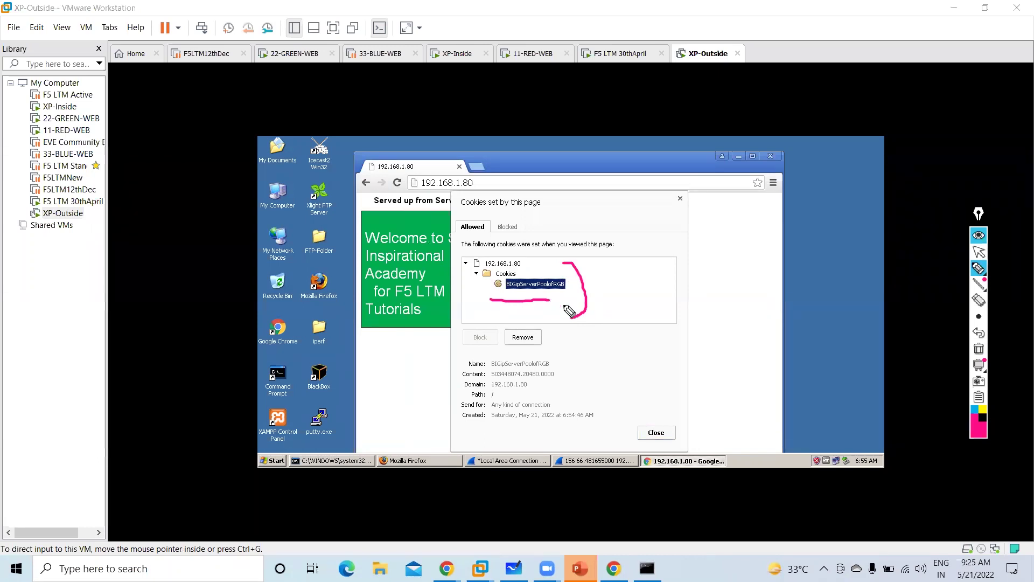
mouse_move(650, 257)
left_mouse_down()
mouse_move(700, 263)
mouse_move(671, 276)
mouse_move(728, 261)
mouse_move(762, 238)
mouse_move(757, 248)
mouse_move(777, 262)
mouse_move(869, 246)
mouse_move(892, 252)
left_mouse_up()
mouse_move(689, 235)
left_mouse_down()
mouse_move(824, 202)
mouse_move(857, 216)
left_mouse_up()
mouse_move(886, 268)
left_mouse_down()
mouse_move(878, 286)
mouse_move(823, 288)
mouse_move(846, 349)
mouse_move(869, 321)
mouse_move(924, 329)
left_mouse_up()
left_click(810, 324)
mouse_move(745, 270)
left_mouse_down()
mouse_move(717, 313)
mouse_move(721, 347)
mouse_move(760, 344)
mouse_move(781, 329)
mouse_move(719, 338)
mouse_move(619, 295)
mouse_move(639, 301)
left_mouse_up()
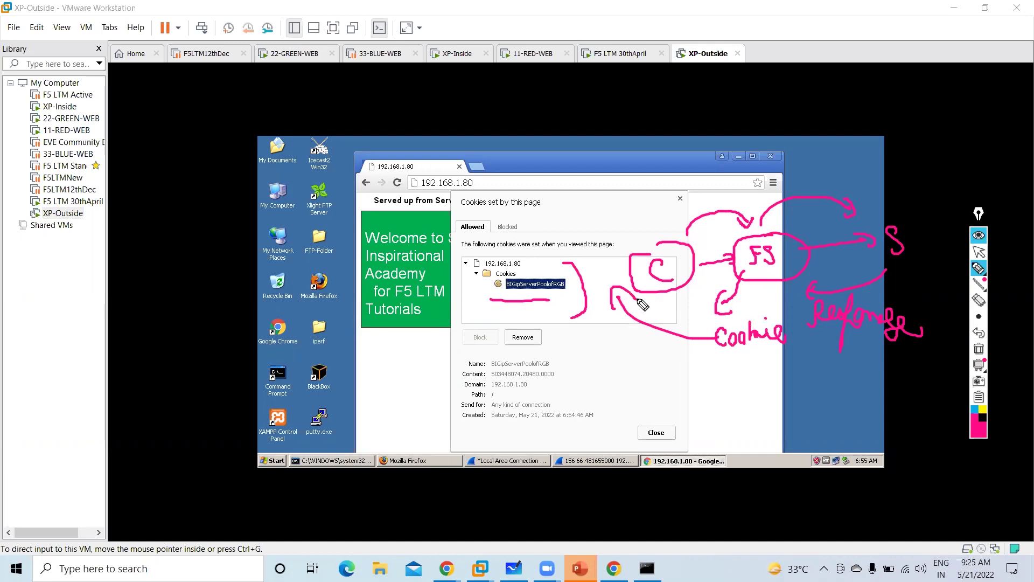
Step: Clear the ink, exit drawing mode and select the cookie's name value
left_click(984, 345)
left_click(979, 252)
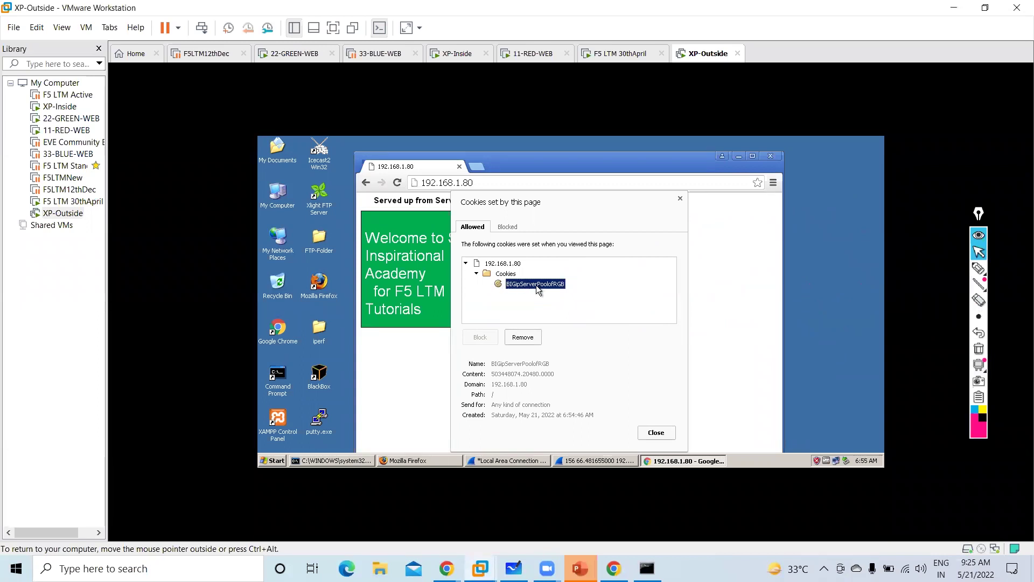
double_click(520, 364)
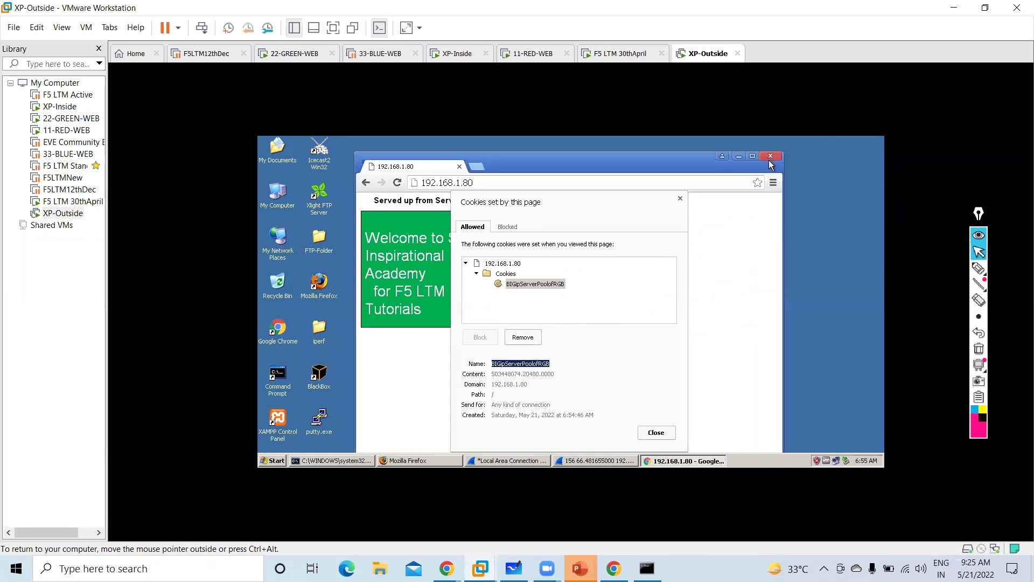
left_click(772, 182)
Step: Clear Chrome's browsing data including cookies from the History page, then close Chrome
mouse_move(720, 248)
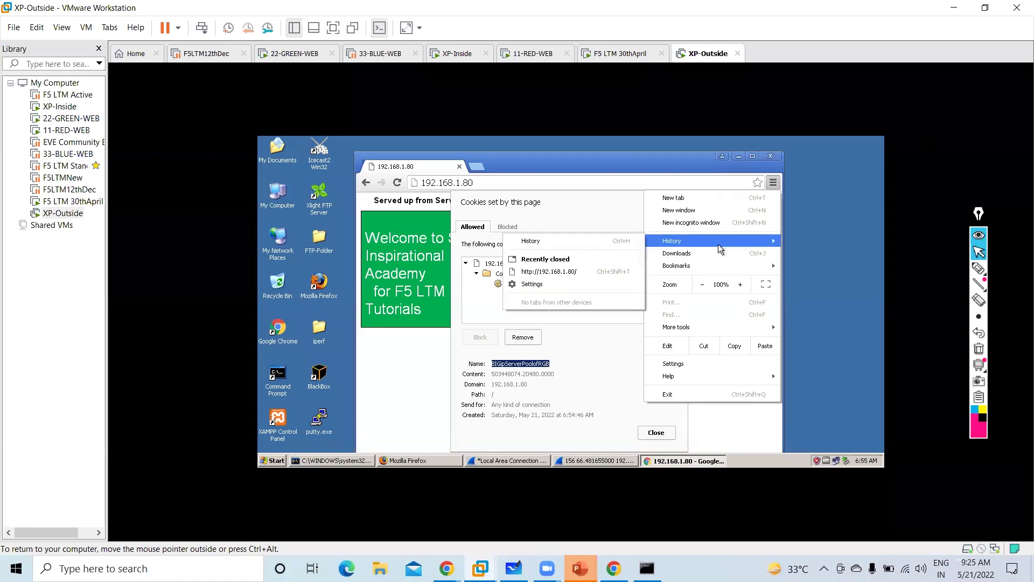
left_click(558, 241)
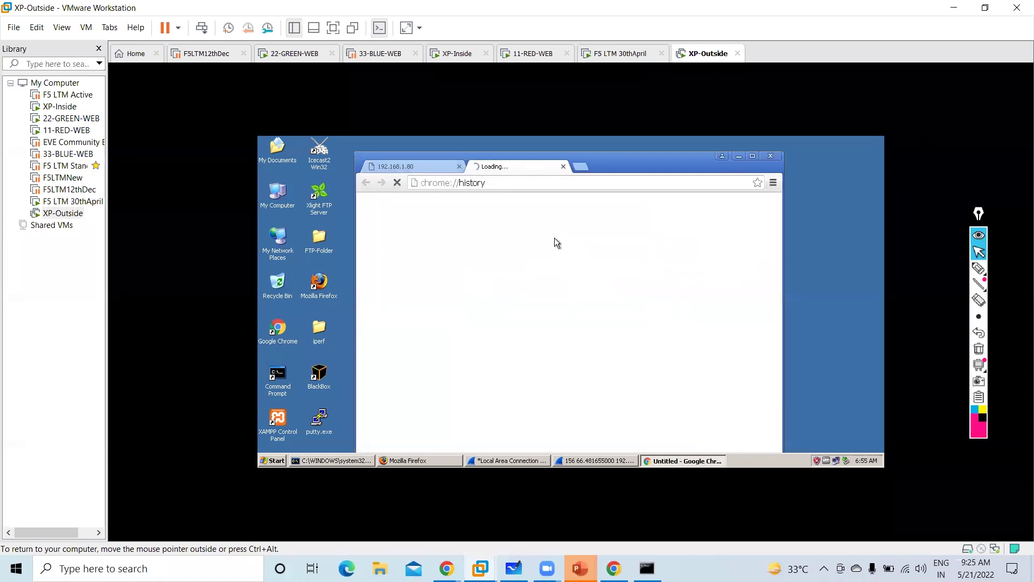
left_click(457, 239)
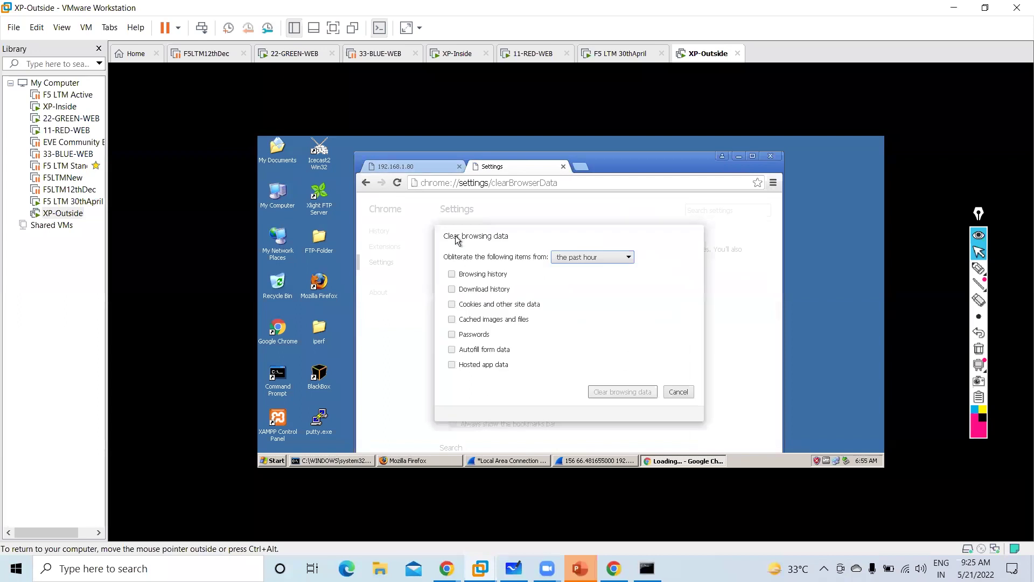
left_click(606, 402)
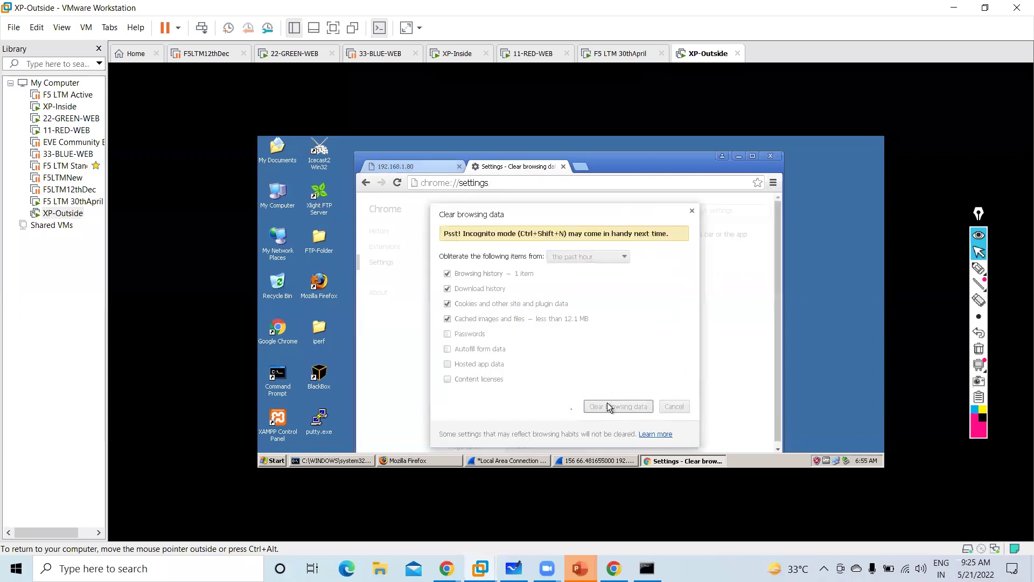
left_click(770, 156)
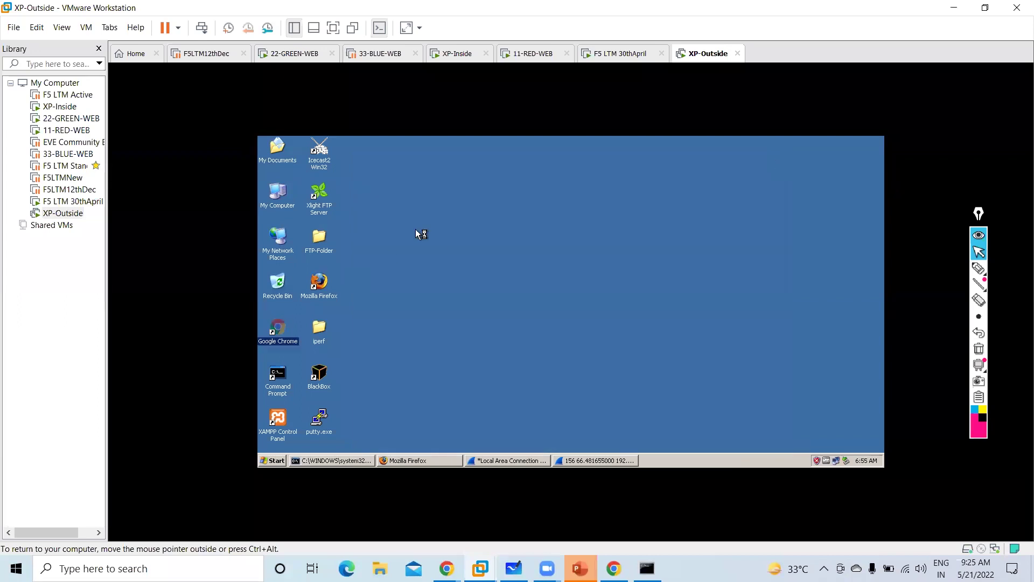
Step: Reload 192.168.1.80 in the reopened Chrome, now showing 'This is 5'
type("192.168.1.80")
key("Return")
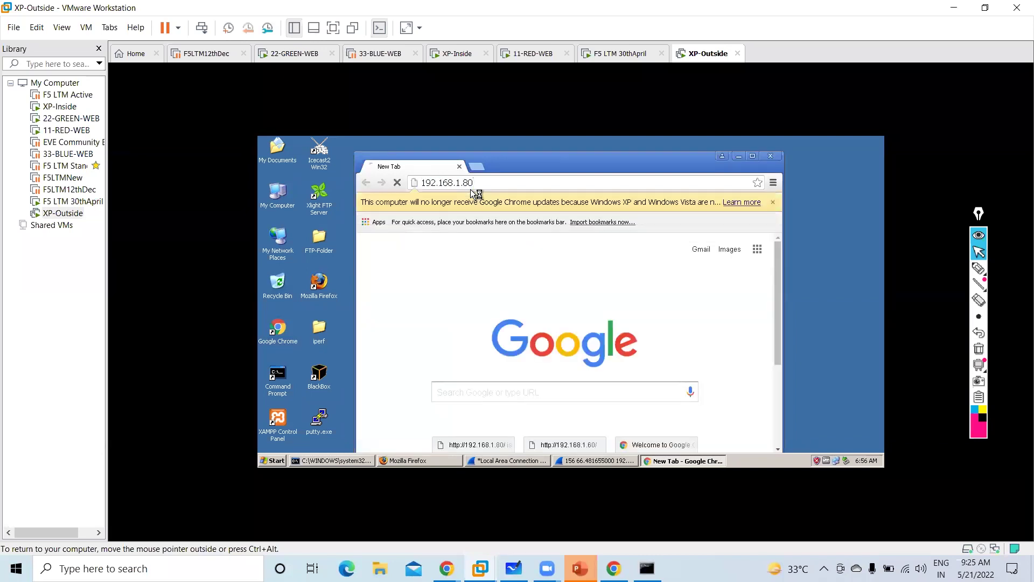
left_click(415, 183)
Step: Open the new BIGipServerPoolofRGB cookie in the site's cookie list and select its content value
left_click(447, 270)
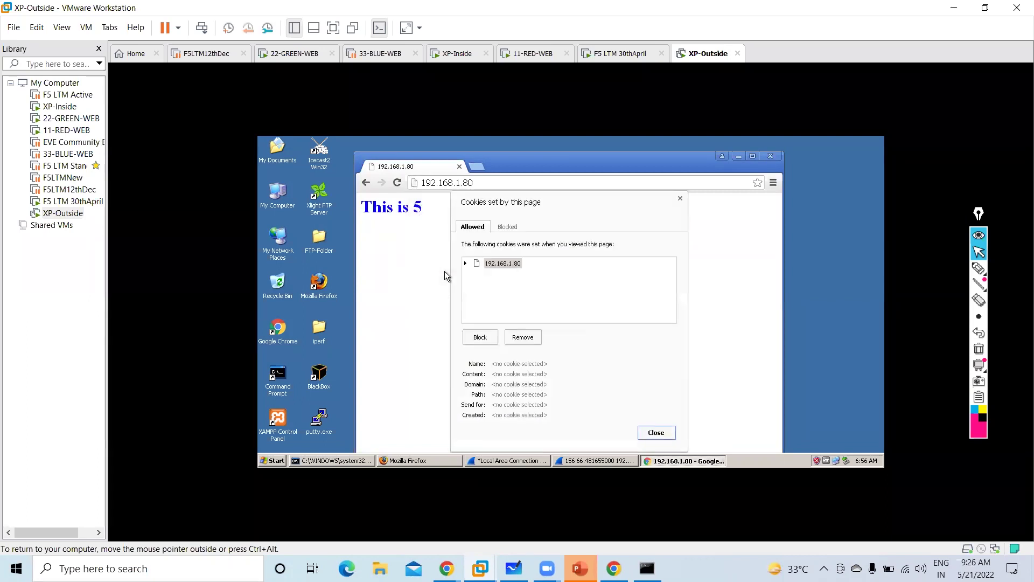
left_click(464, 265)
left_click(476, 273)
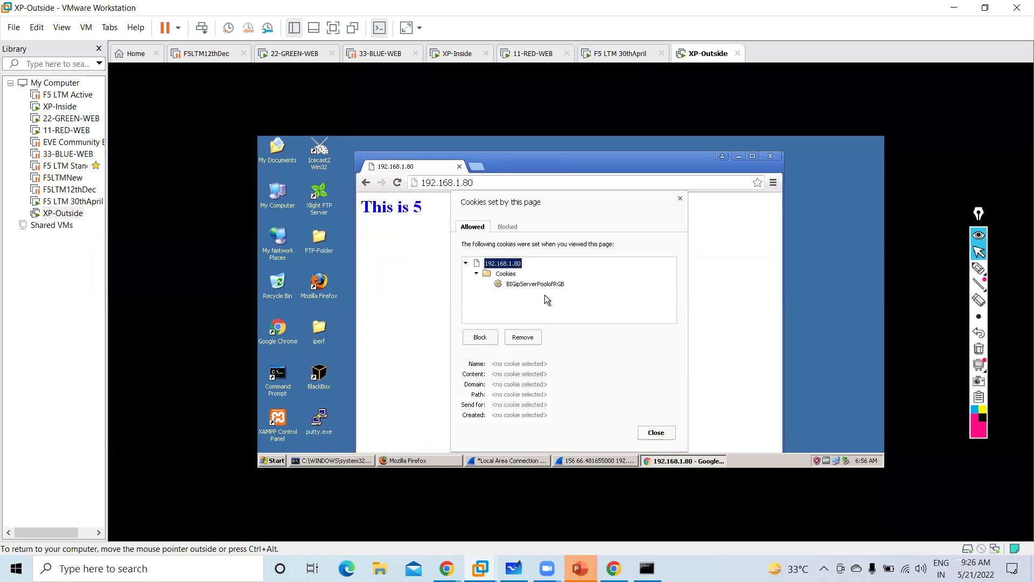
left_click(541, 283)
left_click_drag(560, 374, 487, 375)
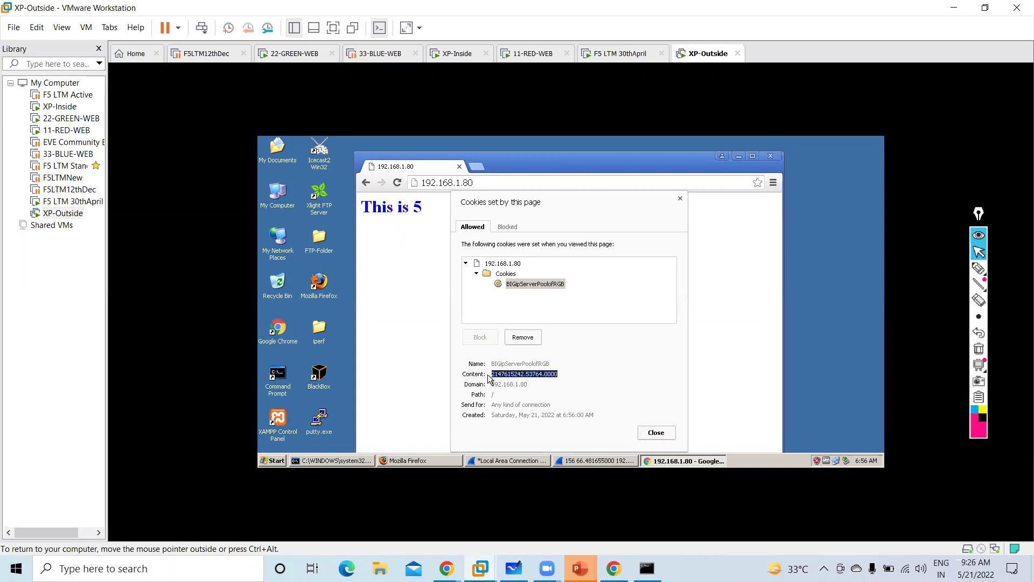
double_click(512, 377)
double_click(512, 377)
left_click(672, 435)
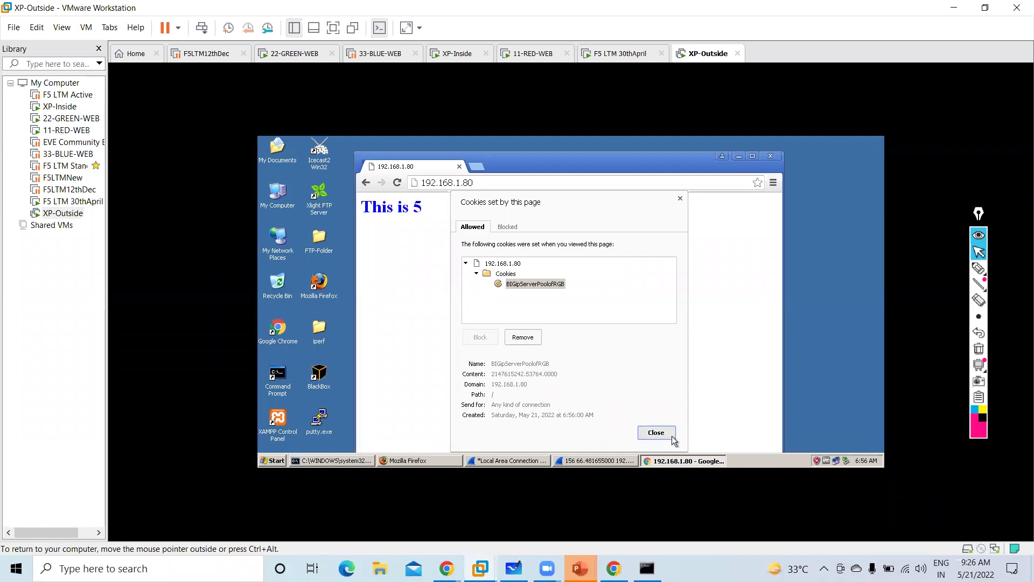
Step: Close the cookies dialog, reload the page twice, then close and relaunch Chrome
left_click(671, 435)
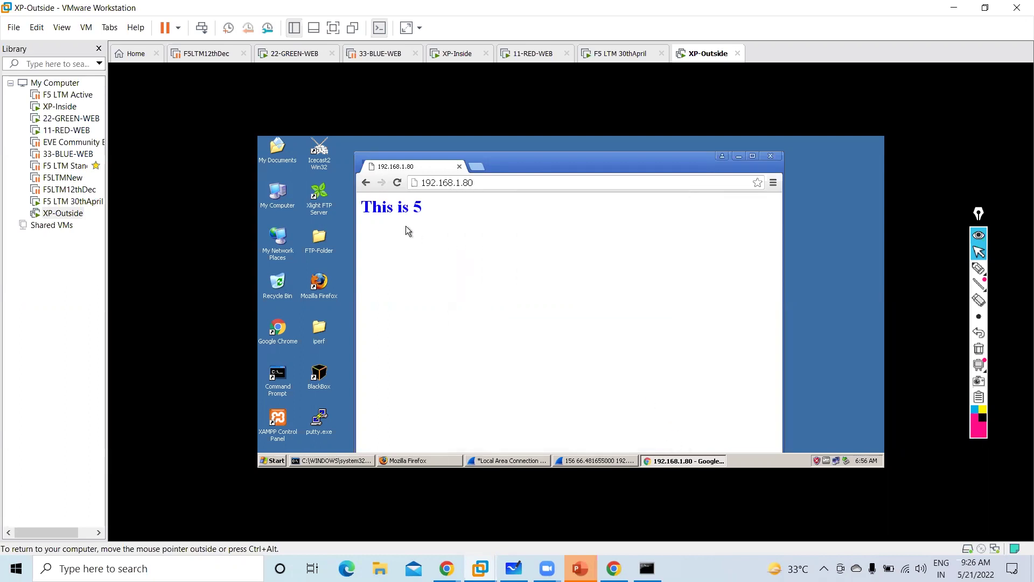
left_click(396, 184)
left_click(397, 183)
left_click(771, 156)
double_click(279, 331)
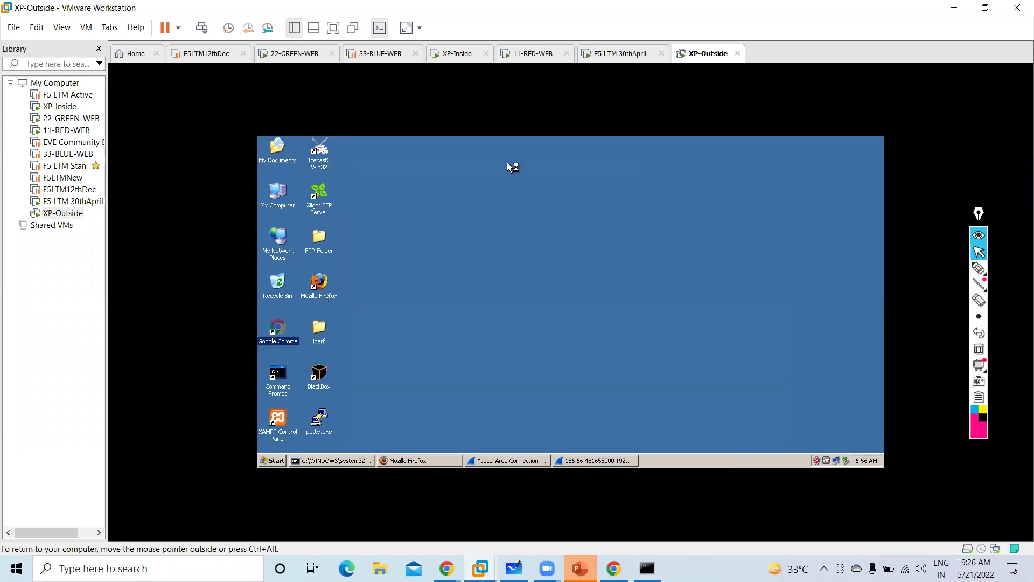
Step: Load 192.168.1.80 and reload it, served by Server 2 at 10.2.0.22
type("192")
key("Return")
left_click(396, 185)
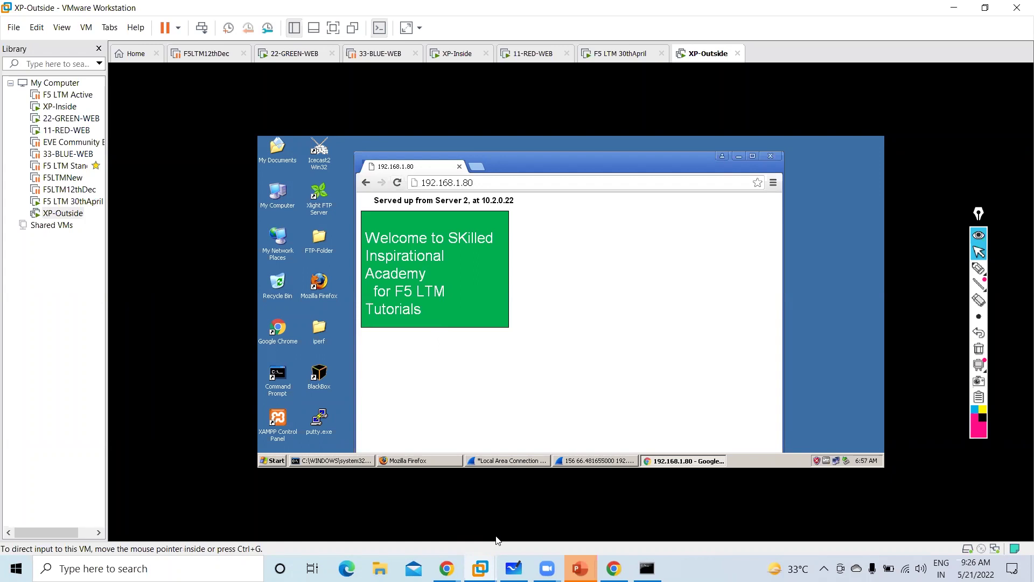
Step: Return to the BIG-IP window and open the Sianets virtual server
mouse_move(448, 567)
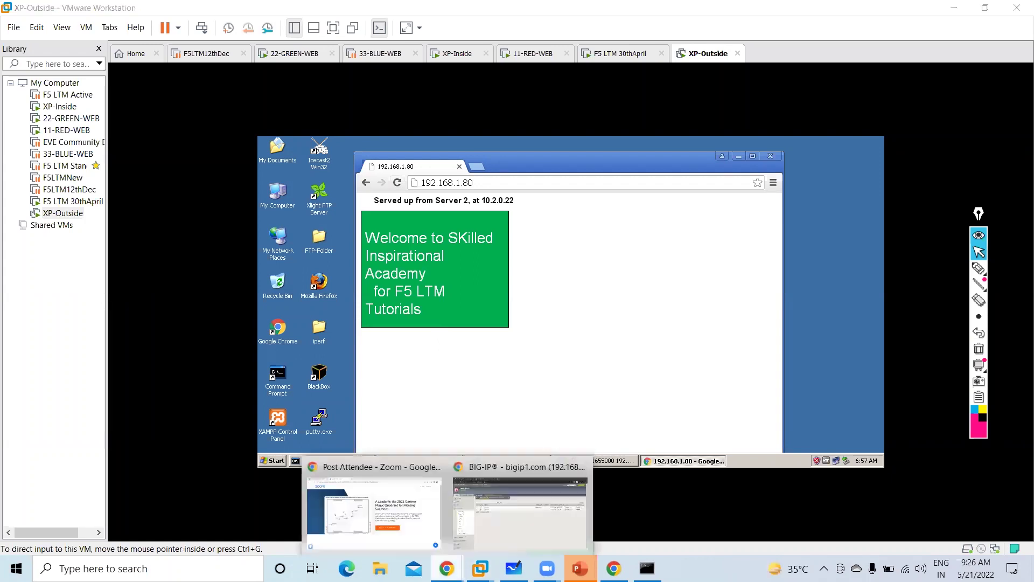
left_click(516, 496)
left_click(248, 229)
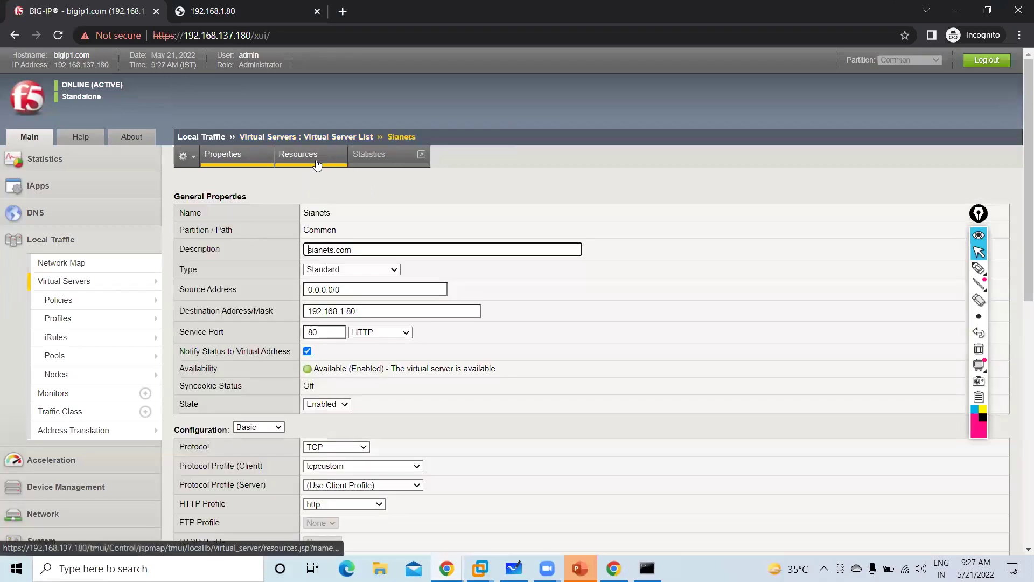
Step: Confirm Sianets' resources use PoolofRGB with cookie persistence, then bring up the study guide's Cookie Insert slide
left_click(316, 163)
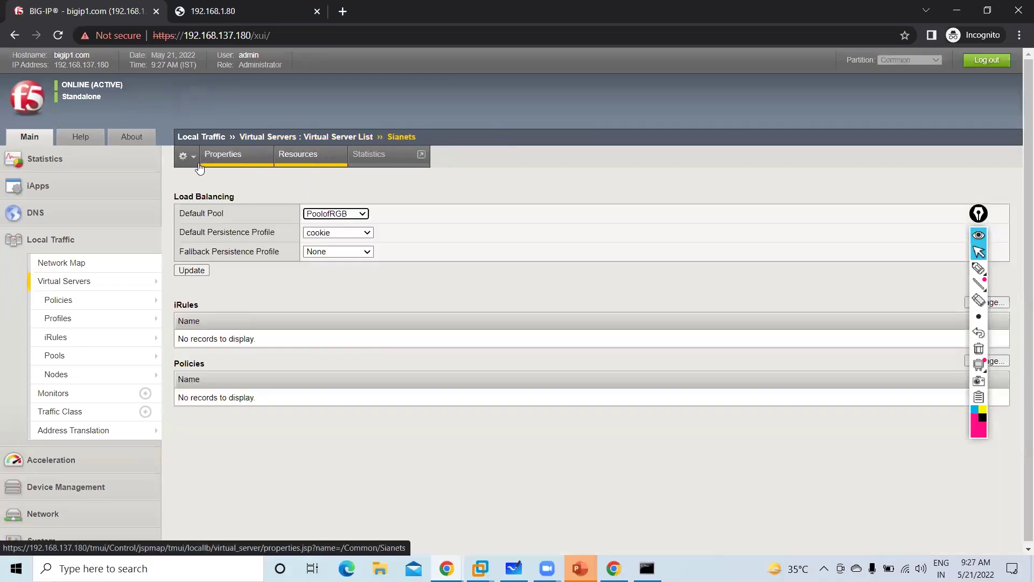
left_click(219, 161)
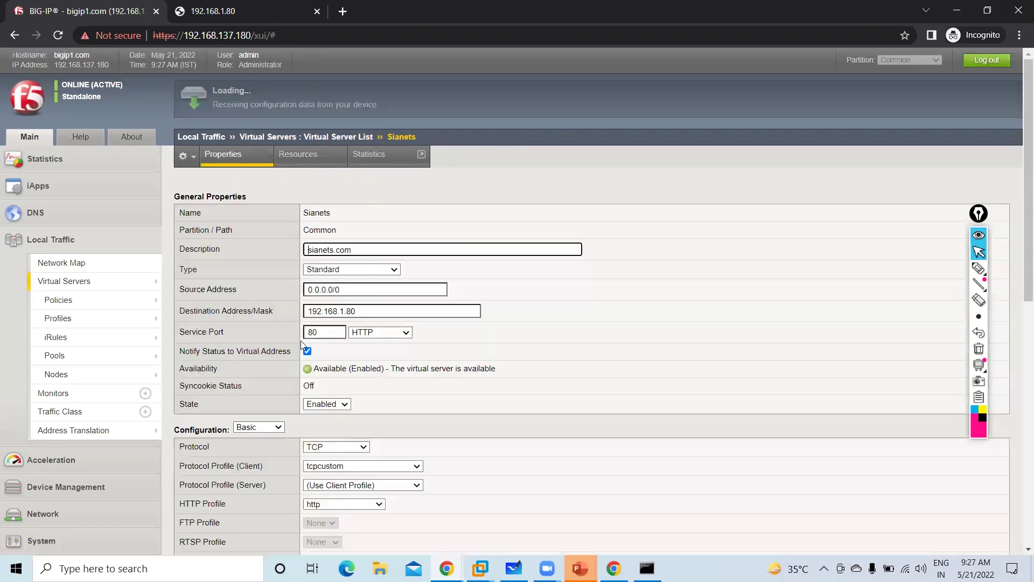
scroll(337, 376, "down", 3)
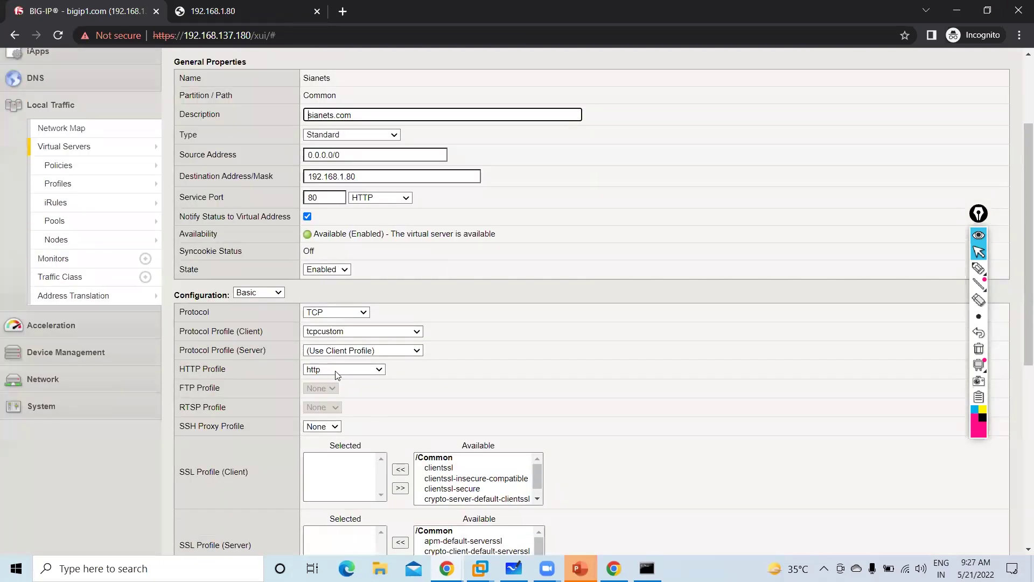
scroll(336, 376, "up", 3)
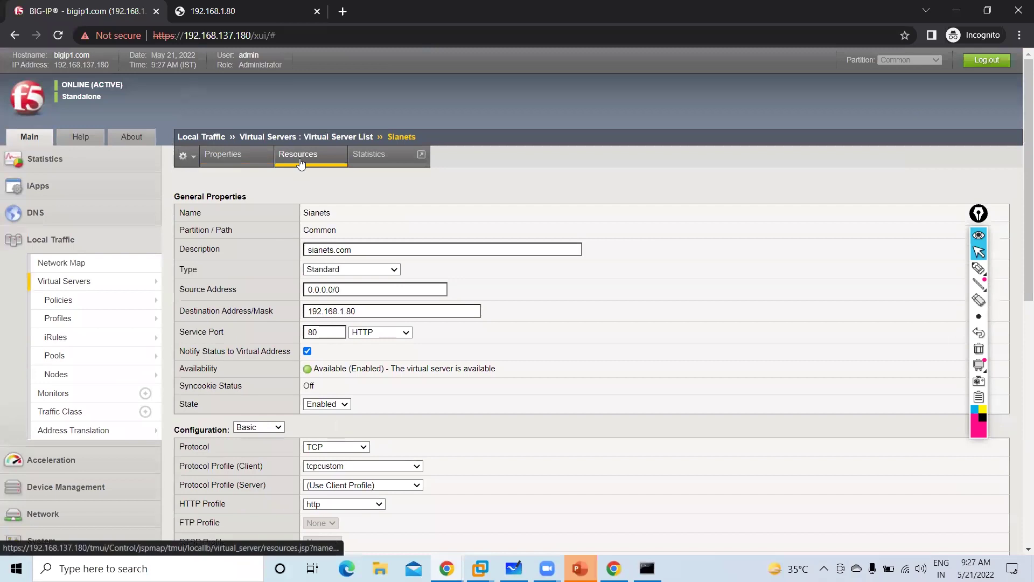
left_click(300, 161)
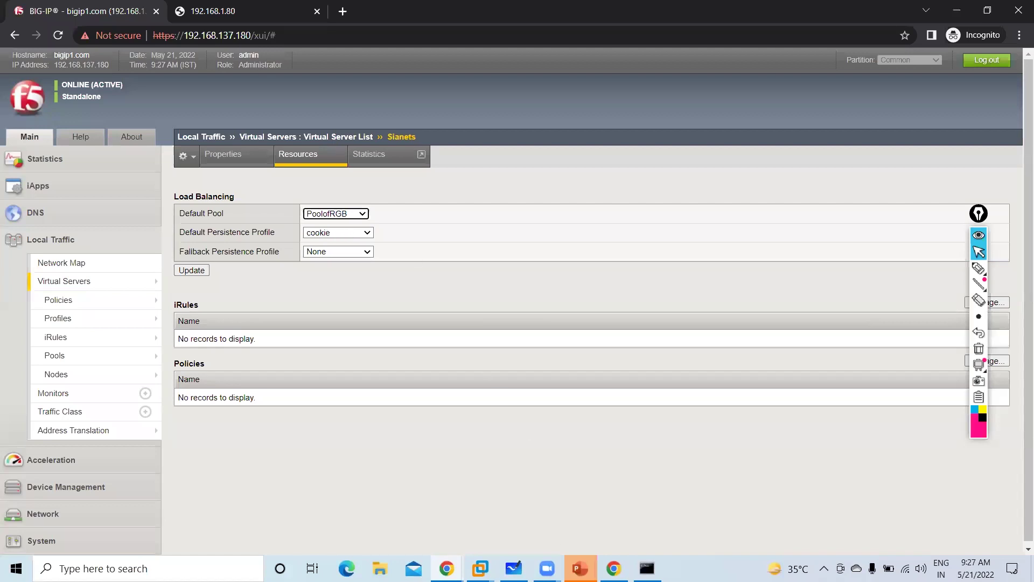
mouse_move(580, 569)
left_click(725, 481)
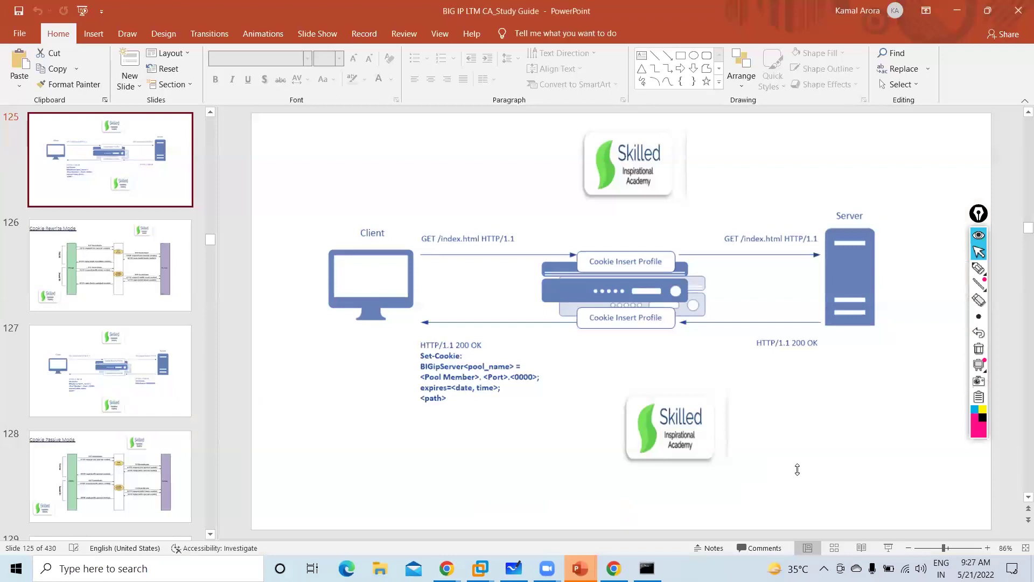
Step: Run the slide show, settle on the Cookie Rewrite Profile diagram and pick the pink pen
left_click(888, 548)
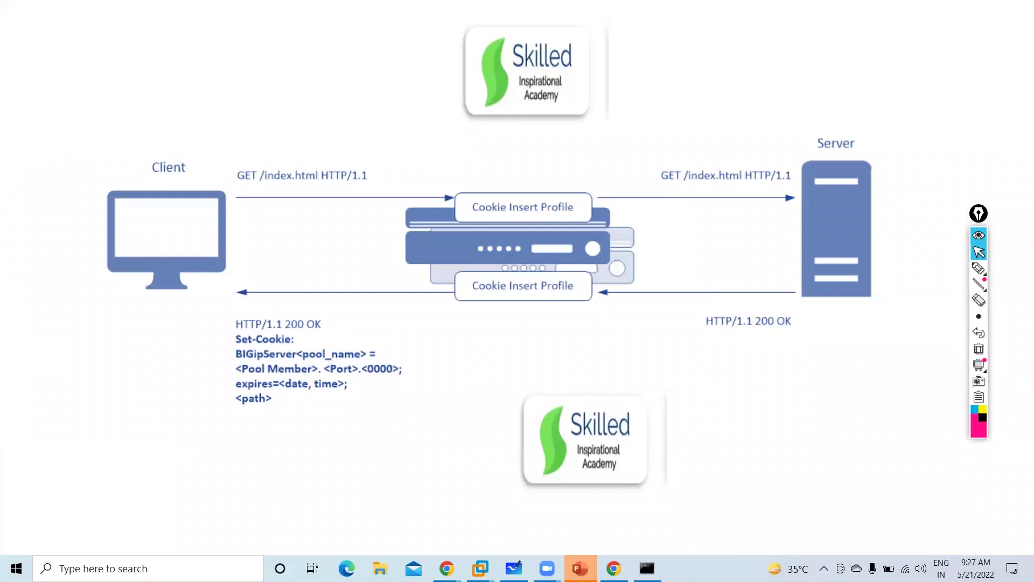
key("Right")
key("Left")
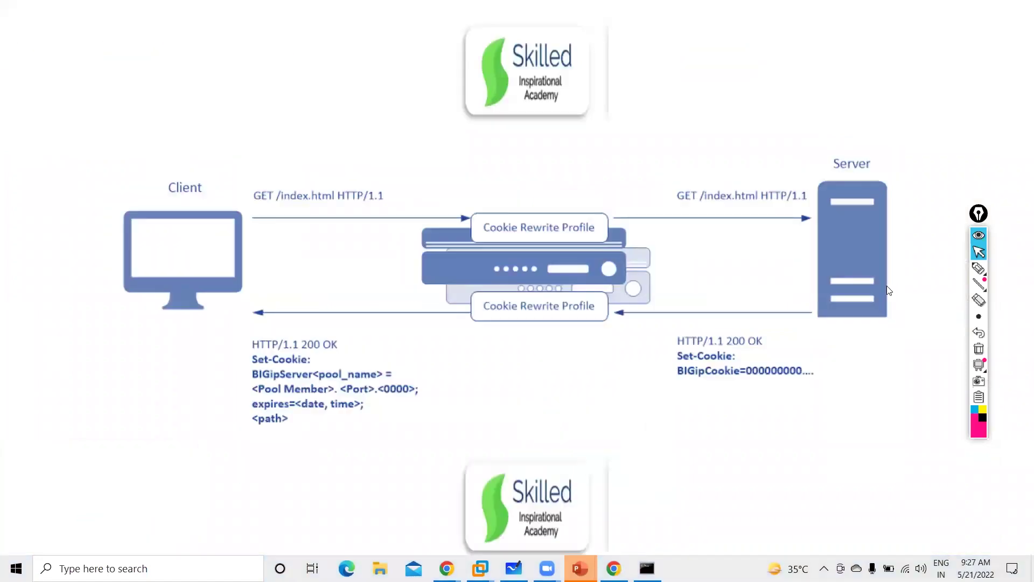
key("Right")
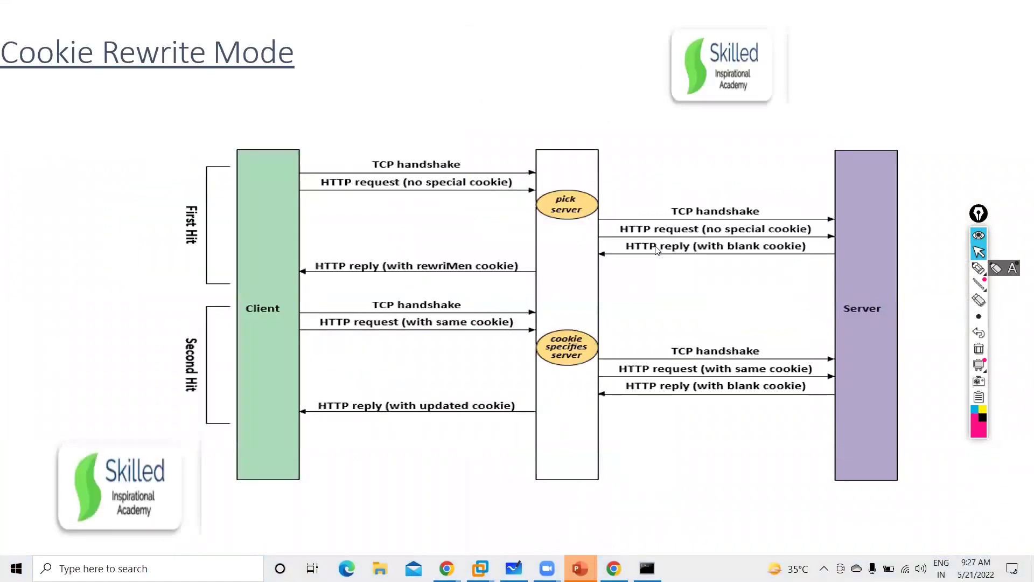
left_click(979, 269)
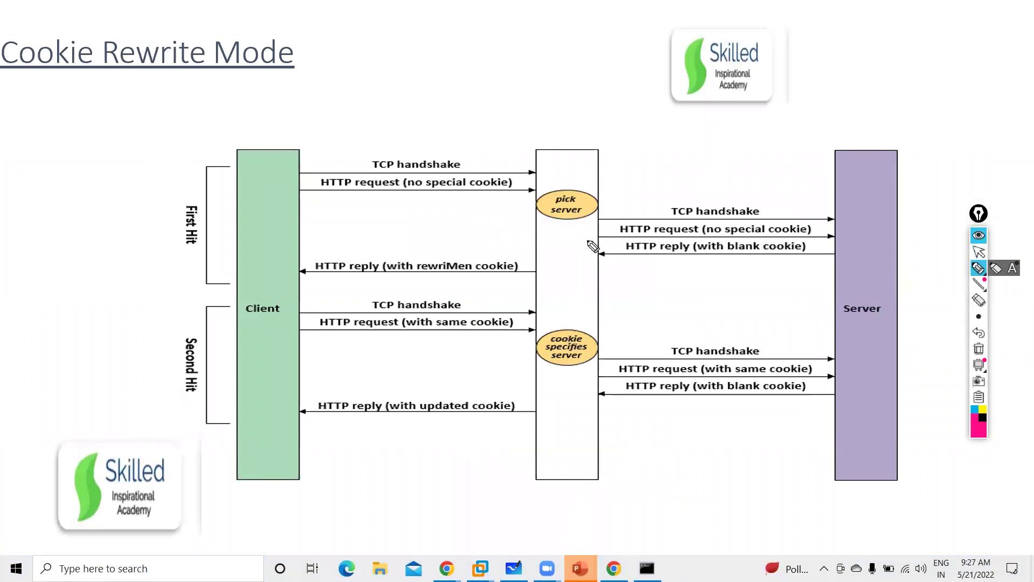
left_click(978, 252)
left_click(703, 257)
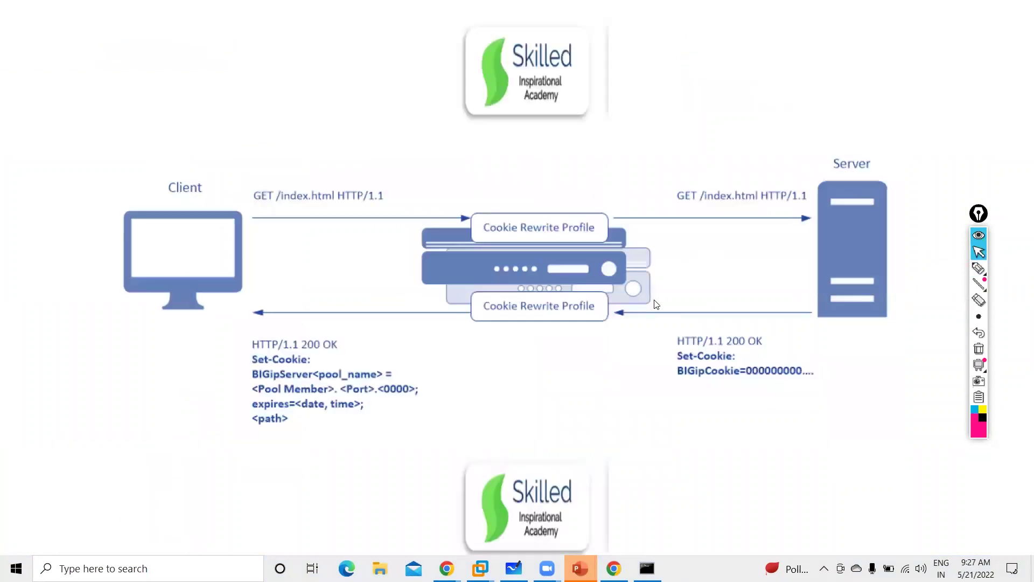
left_click(979, 268)
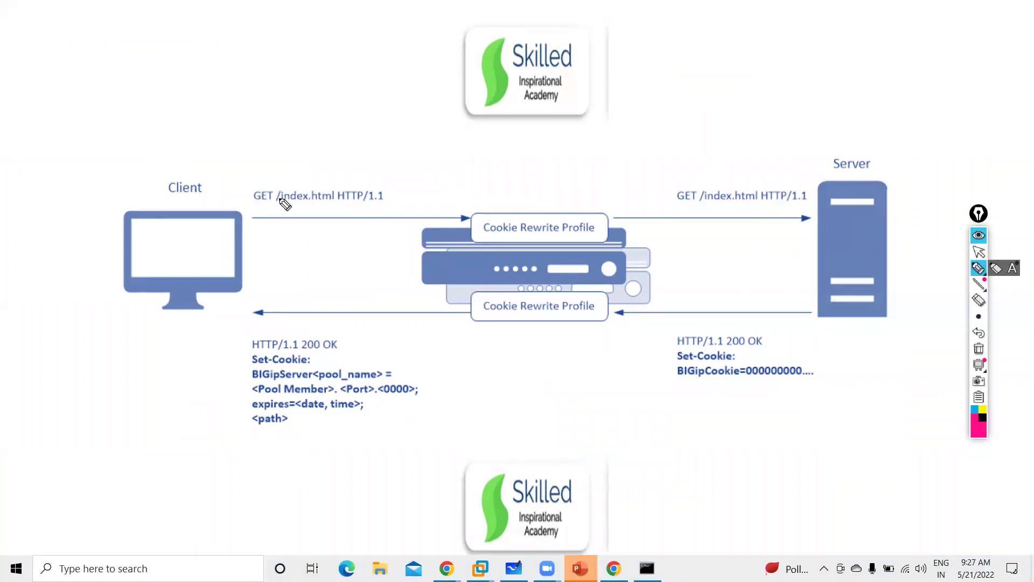
Step: Ink the client-to-server flow and circle the server's Set-Cookie with a 'Blank Cookie' note
mouse_move(201, 130)
left_mouse_down()
mouse_move(204, 141)
mouse_move(243, 139)
mouse_move(255, 125)
mouse_move(270, 161)
mouse_move(328, 106)
mouse_move(366, 126)
mouse_move(410, 115)
mouse_move(401, 111)
left_mouse_up()
mouse_move(233, 216)
left_mouse_down()
mouse_move(571, 161)
mouse_move(631, 161)
mouse_move(628, 205)
mouse_move(645, 182)
mouse_move(791, 150)
mouse_move(781, 170)
left_mouse_up()
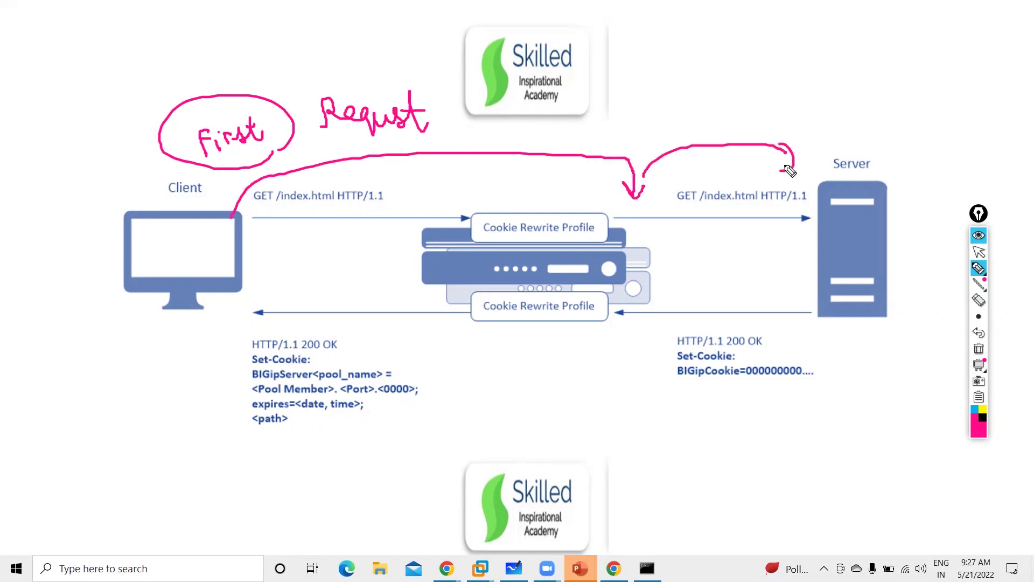
mouse_move(833, 91)
left_mouse_down()
mouse_move(840, 63)
mouse_move(882, 74)
mouse_move(892, 93)
left_mouse_up()
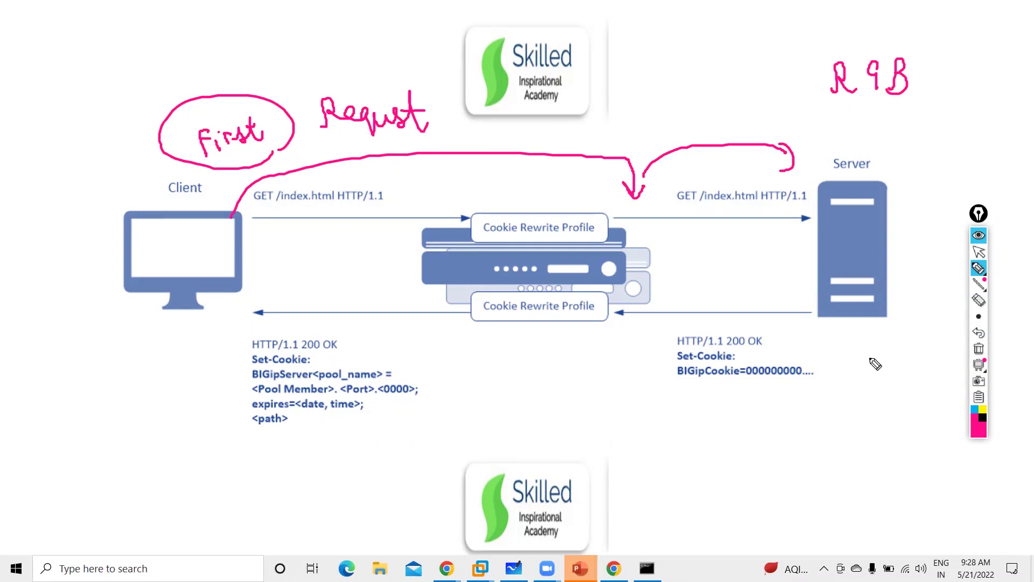
mouse_move(806, 397)
left_mouse_down()
mouse_move(667, 426)
mouse_move(785, 317)
mouse_move(830, 417)
left_mouse_up()
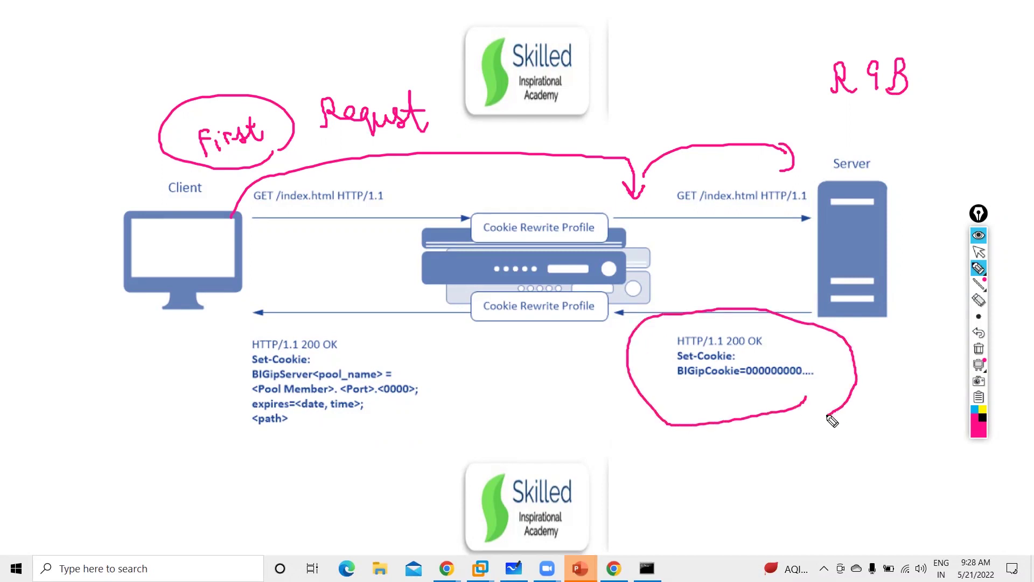
mouse_move(732, 454)
left_mouse_down()
mouse_move(752, 439)
mouse_move(763, 459)
mouse_move(820, 447)
mouse_move(840, 423)
mouse_move(894, 418)
left_mouse_up()
mouse_move(853, 347)
left_mouse_down()
mouse_move(881, 324)
mouse_move(884, 334)
left_mouse_up()
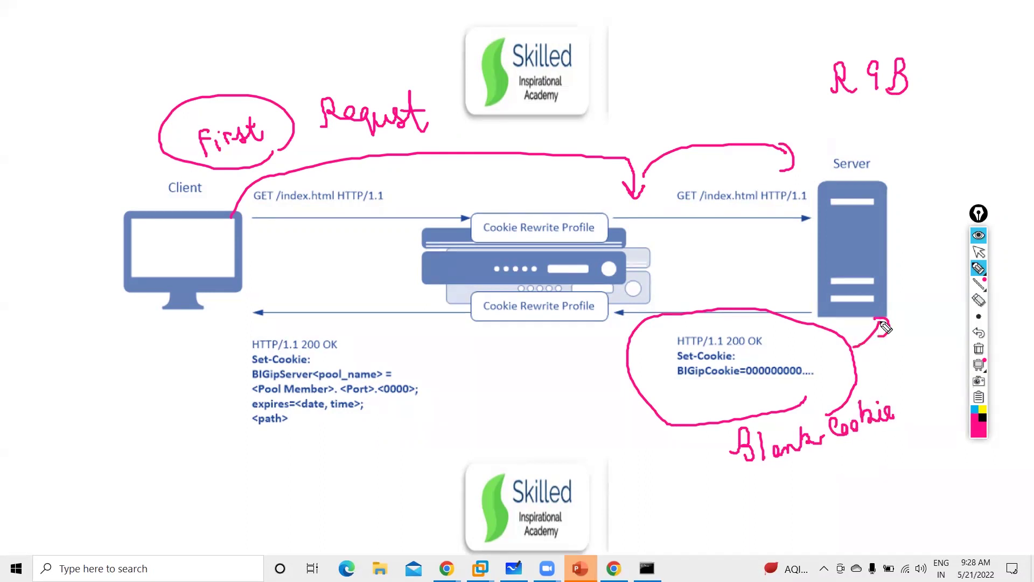
Step: Add 'Cookie Rewrite' and FS notes, then erase all ink and recircle the server's BIGipCookie response
mouse_move(668, 48)
left_mouse_down()
mouse_move(686, 70)
mouse_move(717, 49)
left_mouse_up()
mouse_move(660, 96)
left_mouse_down()
mouse_move(656, 122)
mouse_move(714, 99)
mouse_move(753, 100)
mouse_move(742, 73)
left_mouse_up()
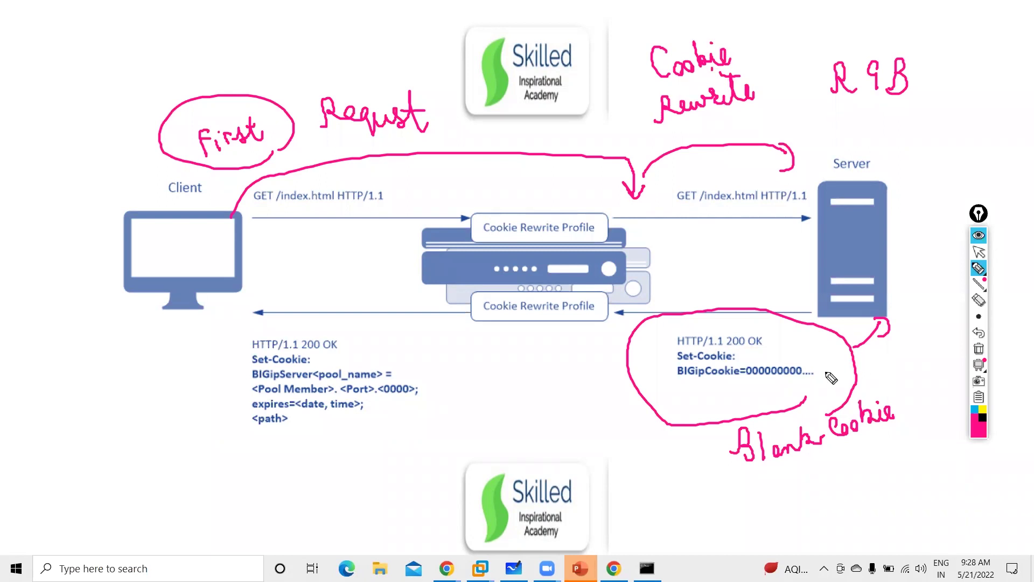
left_click_drag(694, 397, 777, 392)
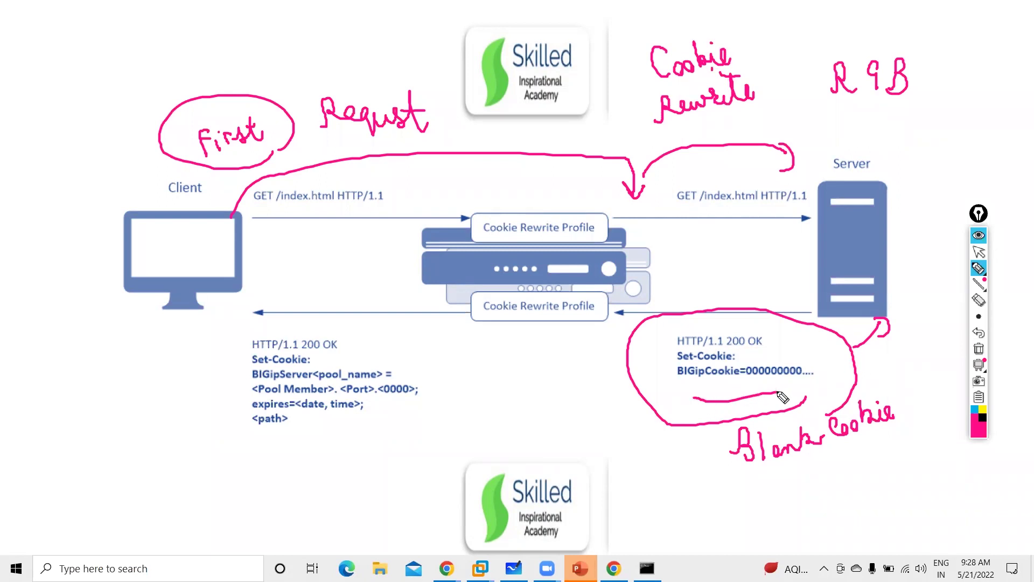
mouse_move(645, 420)
left_mouse_down()
mouse_move(521, 350)
mouse_move(537, 356)
mouse_move(490, 398)
mouse_move(510, 377)
left_mouse_up()
mouse_move(513, 379)
left_mouse_down()
mouse_move(527, 392)
mouse_move(509, 402)
left_mouse_up()
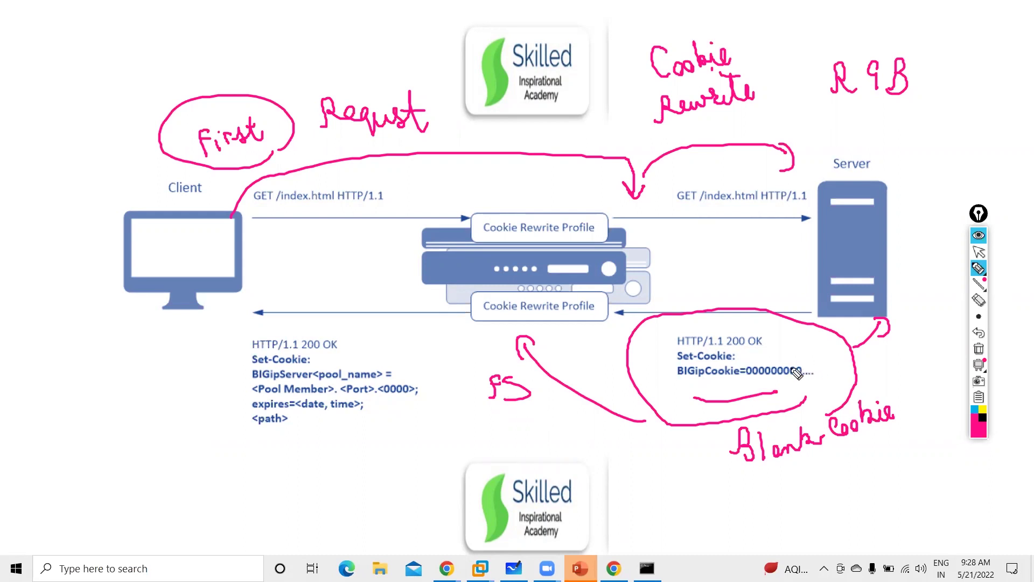
mouse_move(368, 334)
left_mouse_down()
mouse_move(299, 323)
mouse_move(238, 378)
mouse_move(271, 461)
mouse_move(419, 443)
mouse_move(412, 325)
mouse_move(371, 318)
left_mouse_up()
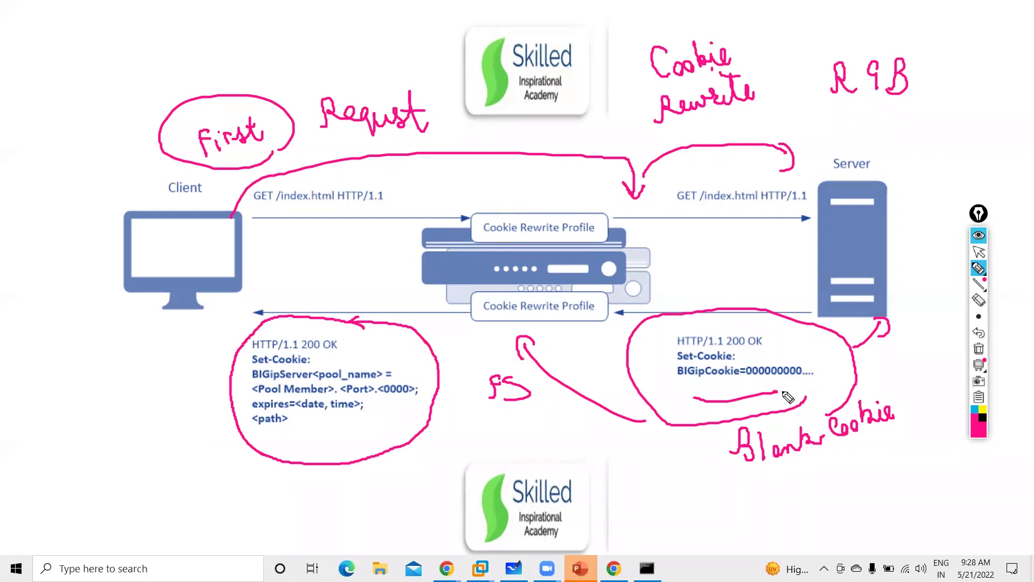
left_click_drag(484, 341, 507, 347)
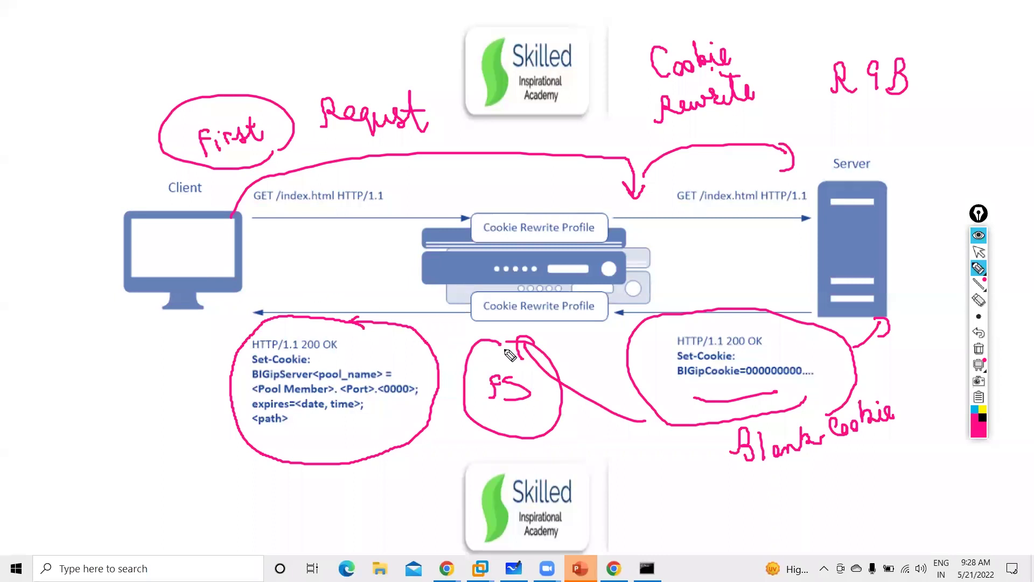
left_click(979, 350)
mouse_move(837, 408)
left_mouse_down()
mouse_move(630, 400)
mouse_move(782, 444)
left_mouse_up()
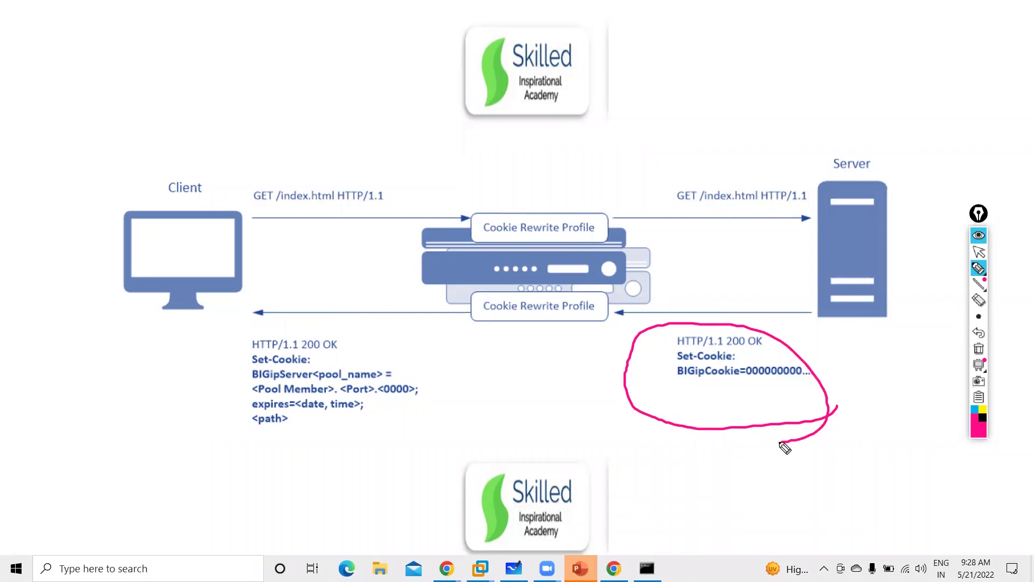
Step: Annotate the server side with a circled note and a downward arrow
mouse_move(830, 119)
left_mouse_down()
mouse_move(856, 108)
mouse_move(837, 105)
left_mouse_up()
mouse_move(804, 97)
left_mouse_down()
mouse_move(805, 75)
mouse_move(837, 115)
mouse_move(889, 86)
mouse_move(958, 97)
left_mouse_up()
mouse_move(949, 100)
left_mouse_down()
mouse_move(769, 106)
mouse_move(909, 141)
left_mouse_up()
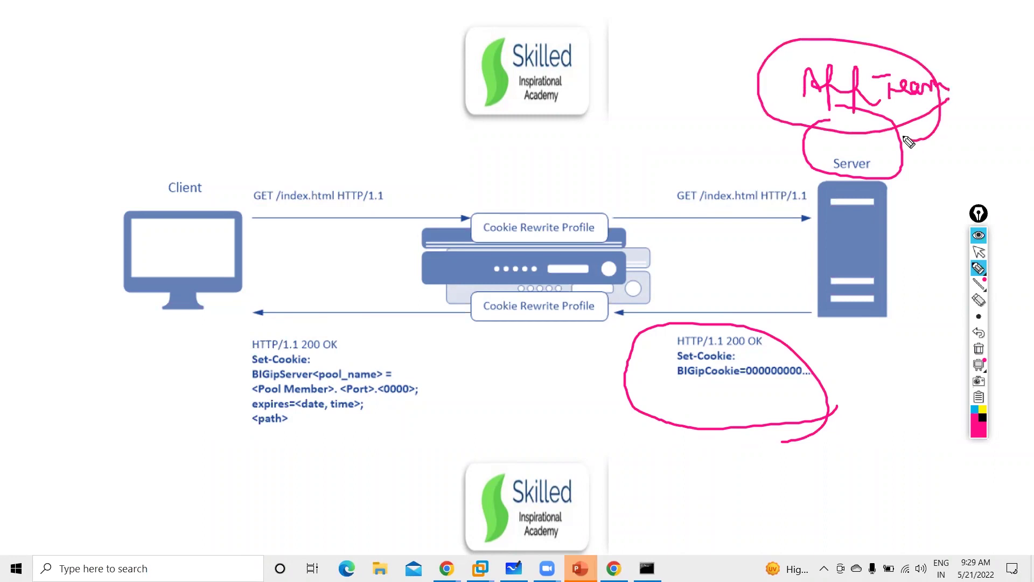
mouse_move(791, 251)
left_mouse_down()
mouse_move(778, 290)
mouse_move(792, 286)
left_mouse_up()
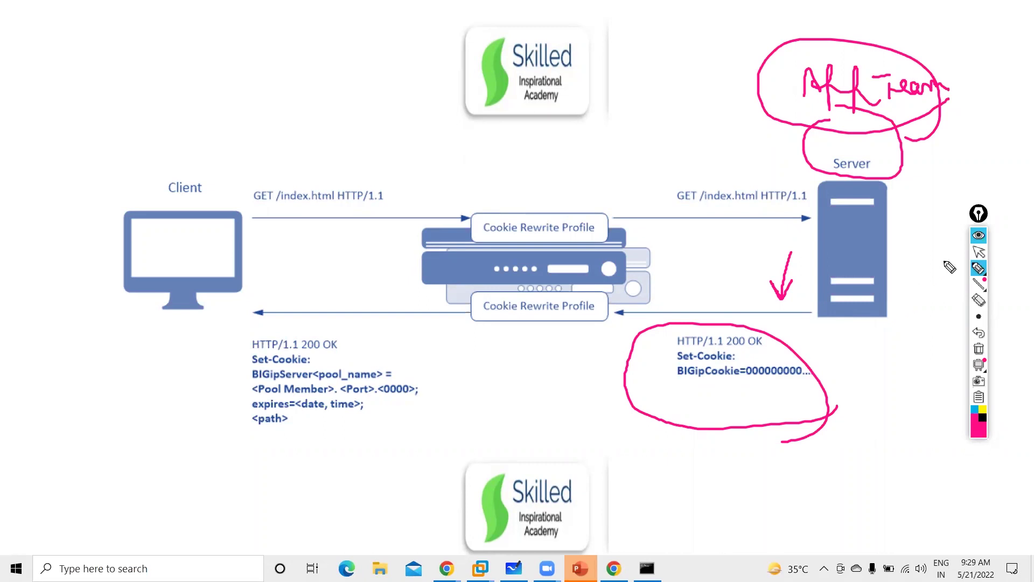
Step: Return to the Cookie Insert Profile slide, wipe its ink and pick the pink pen again
left_click(978, 251)
scroll(803, 264, "up", 2)
left_click(979, 349)
left_click(979, 268)
Step: Trace the client-F5-server request and return paths, circle the 200 OK reply and Set-Cookie, and mark FS
left_click_drag(246, 206, 413, 213)
mouse_move(627, 222)
left_mouse_down()
mouse_move(762, 249)
mouse_move(743, 259)
left_mouse_up()
mouse_move(742, 344)
left_mouse_down()
mouse_move(619, 328)
mouse_move(634, 310)
left_mouse_up()
mouse_move(694, 371)
left_mouse_down()
mouse_move(700, 269)
mouse_move(731, 366)
left_mouse_up()
mouse_move(424, 312)
left_mouse_down()
mouse_move(213, 315)
mouse_move(443, 387)
left_mouse_up()
mouse_move(501, 323)
left_mouse_down()
mouse_move(487, 353)
mouse_move(501, 338)
mouse_move(377, 301)
mouse_move(275, 246)
mouse_move(288, 256)
left_mouse_up()
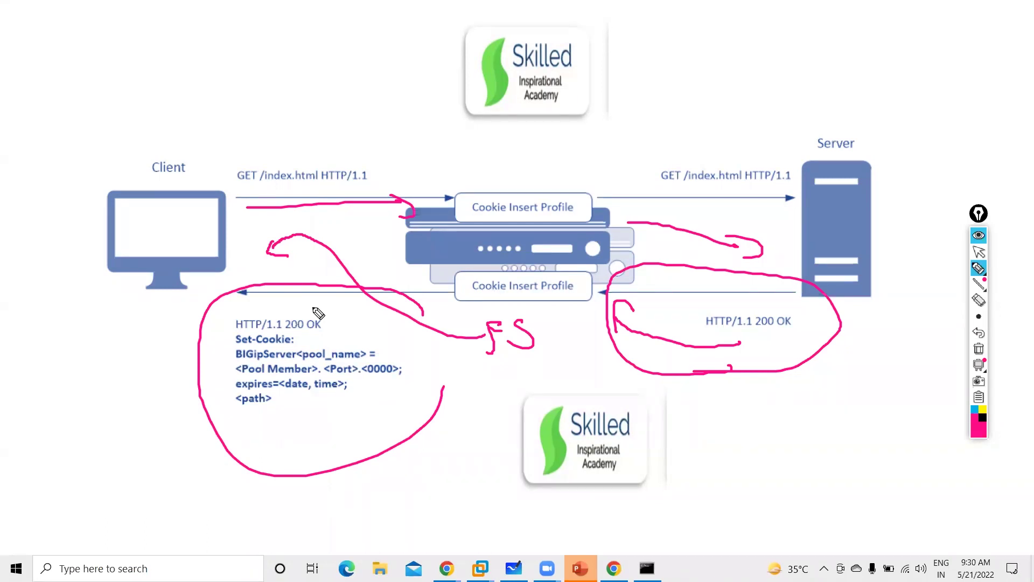
Step: Add a curved stroke around the Set-Cookie block, then erase all ink and leave drawing mode
mouse_move(352, 312)
left_mouse_down()
mouse_move(366, 316)
mouse_move(404, 431)
mouse_move(390, 440)
left_mouse_up()
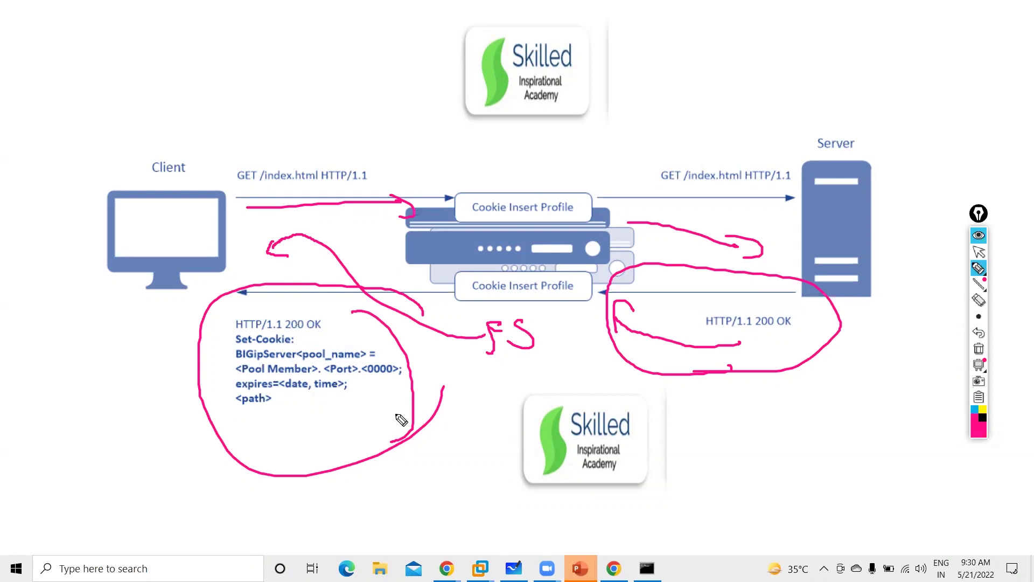
left_click(978, 349)
left_click(979, 252)
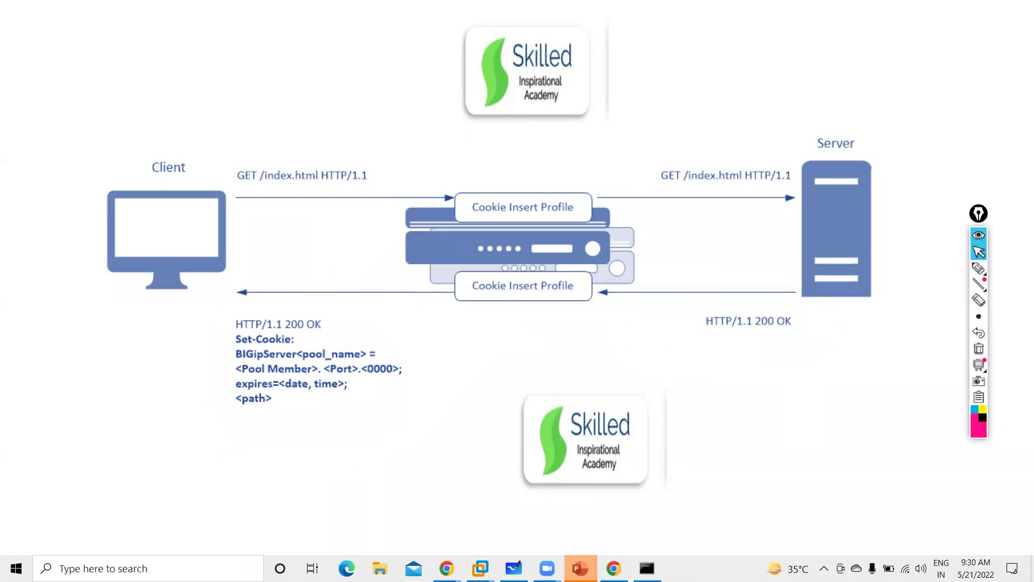
Step: On the Cookie Rewrite Mode slide, draw pink arrows along the TCP handshake and first HTTP request
key("Right")
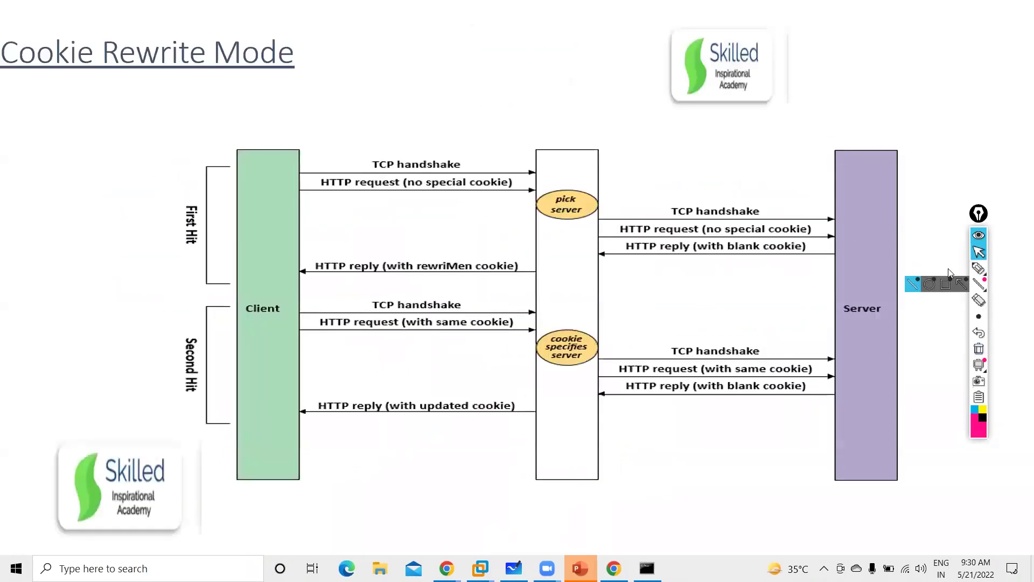
left_click(975, 270)
mouse_move(325, 121)
left_mouse_down()
mouse_move(492, 115)
mouse_move(501, 128)
left_mouse_up()
mouse_move(314, 206)
left_mouse_down()
mouse_move(491, 215)
mouse_move(474, 221)
left_mouse_up()
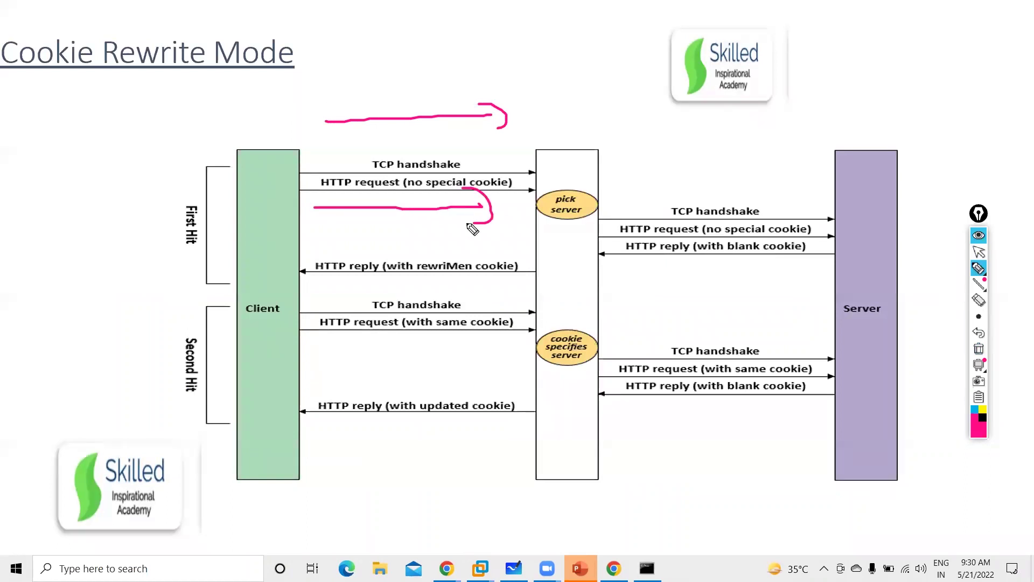
Step: Handwrite 'First' above the top arrow
mouse_move(433, 84)
left_mouse_down()
mouse_move(419, 114)
mouse_move(440, 80)
mouse_move(443, 97)
left_mouse_up()
mouse_move(451, 83)
left_mouse_down()
mouse_move(461, 90)
mouse_move(491, 72)
mouse_move(506, 88)
left_mouse_up()
left_click_drag(501, 65, 469, 64)
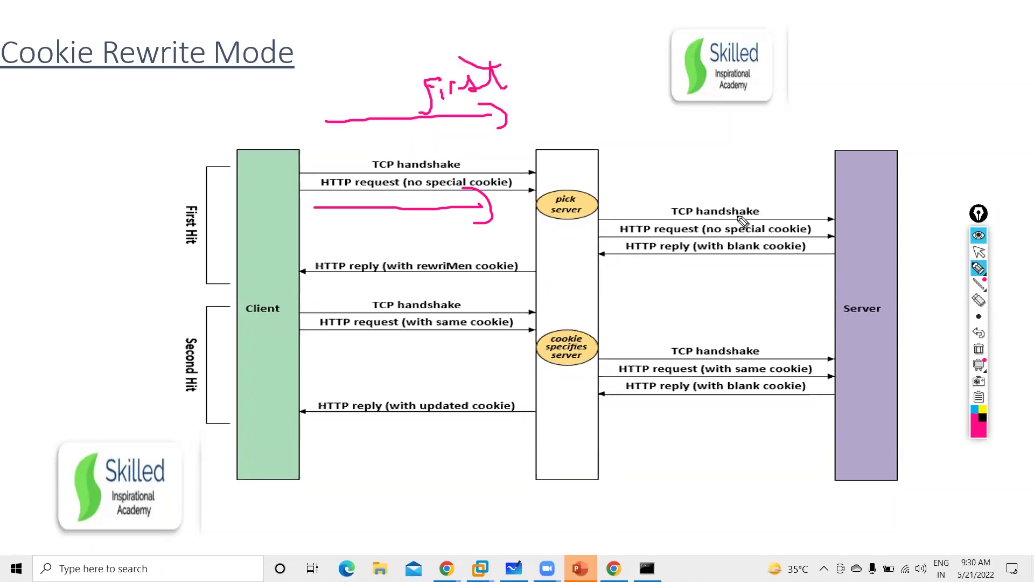
Step: Mark the 'HTTP reply (with blank cookie)' line with an underline and a left-pointing arrow
left_click_drag(639, 263, 787, 270)
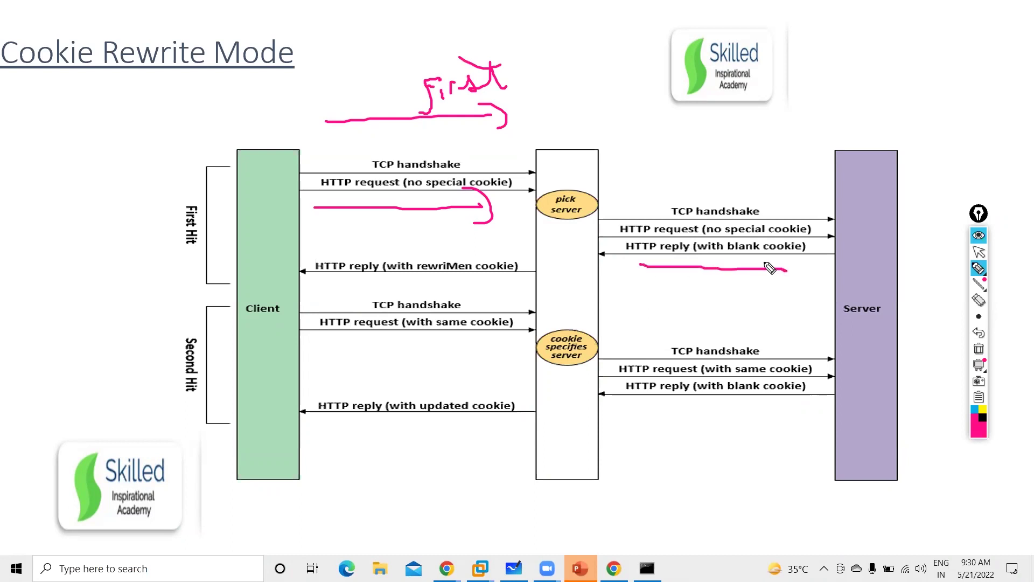
left_click_drag(662, 258, 660, 286)
left_click_drag(708, 255, 767, 256)
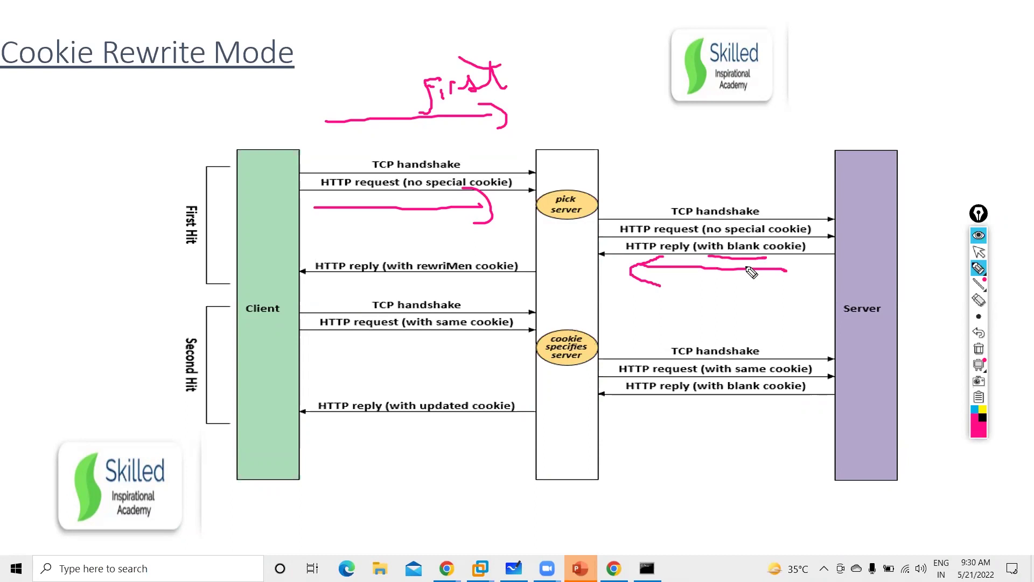
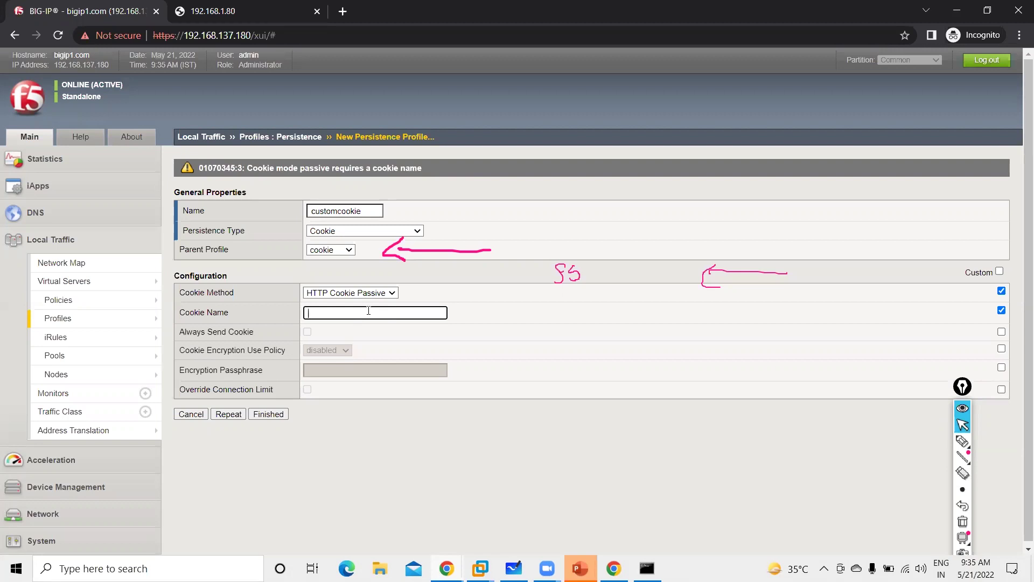
Step: Set the new profile's Cookie Method to HTTP Cookie Insert
left_click(370, 294)
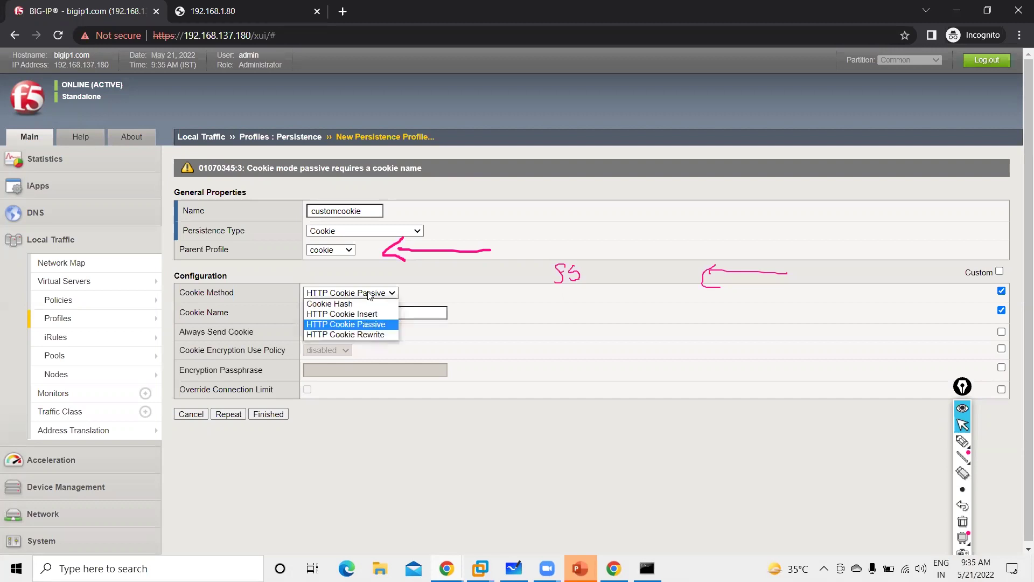
left_click(366, 312)
left_click(366, 313)
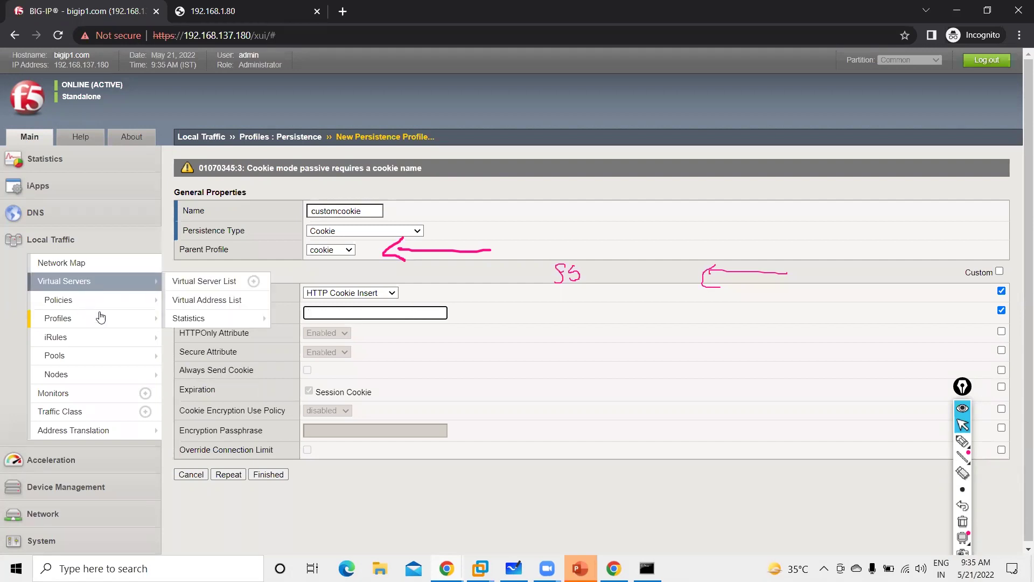
Step: Open the built-in 'cookie' profile from the Persistence profiles list
mouse_move(97, 318)
left_click(211, 371)
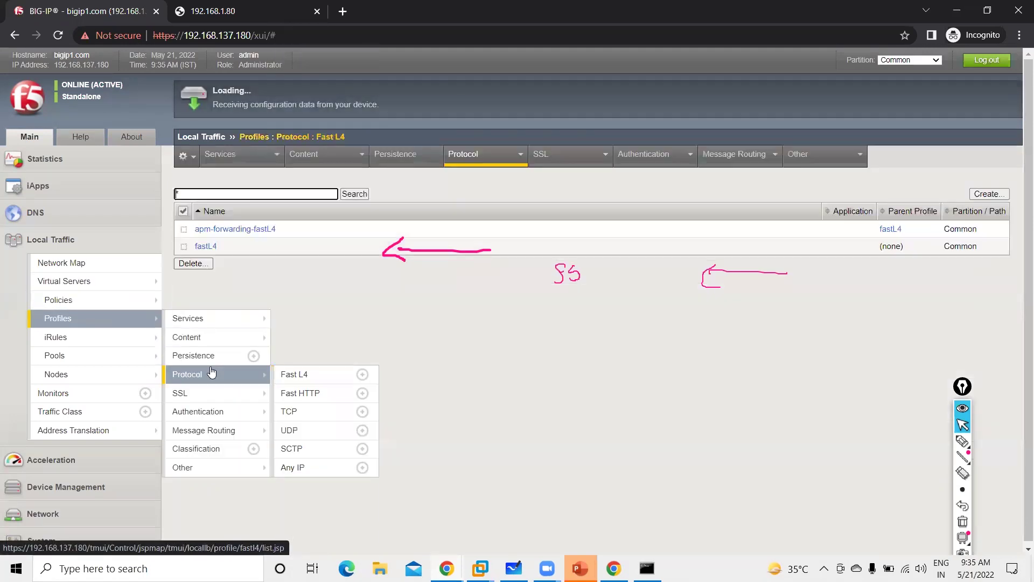
left_click(186, 356)
left_click(206, 230)
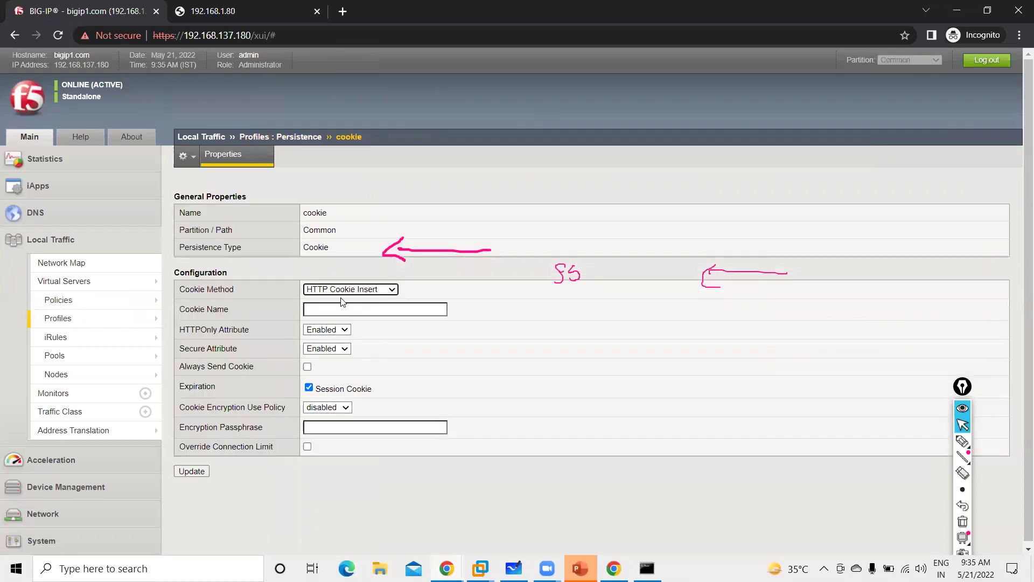
Step: Change the 'cookie' profile to HTTP Cookie Passive and update, triggering the missing cookie-name error
left_click(205, 471)
left_click(359, 291)
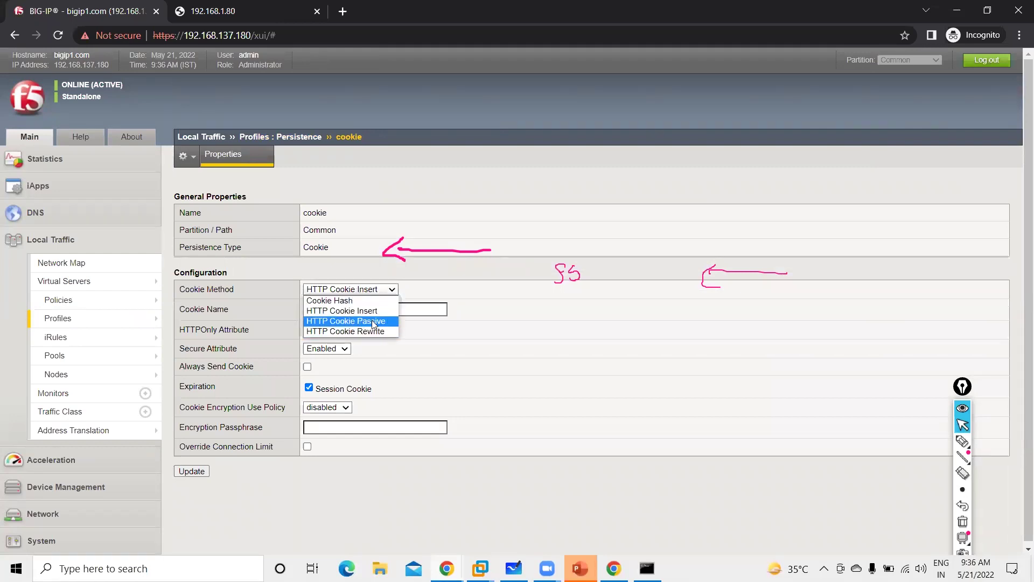
left_click(373, 322)
left_click(199, 411)
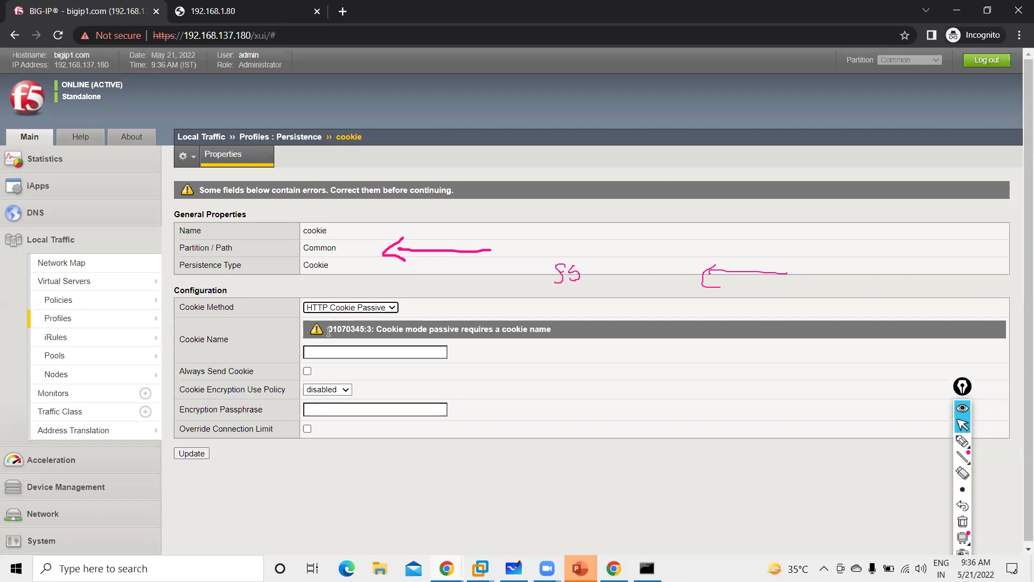
Step: Check the Sianets Resources tab: default persistence profile is cookie, pool PoolofRGB
left_click(67, 285)
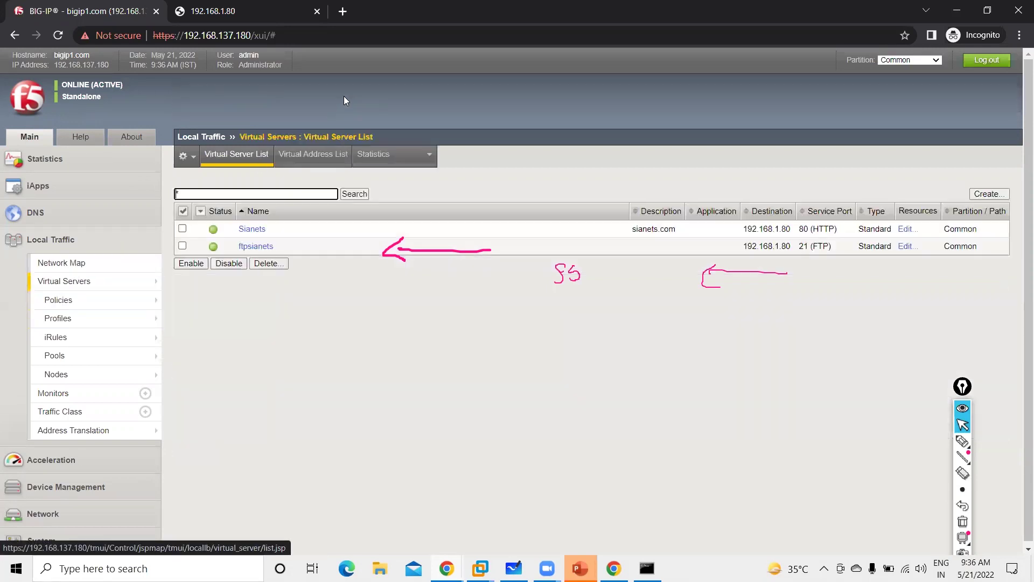
left_click(253, 229)
left_click(298, 154)
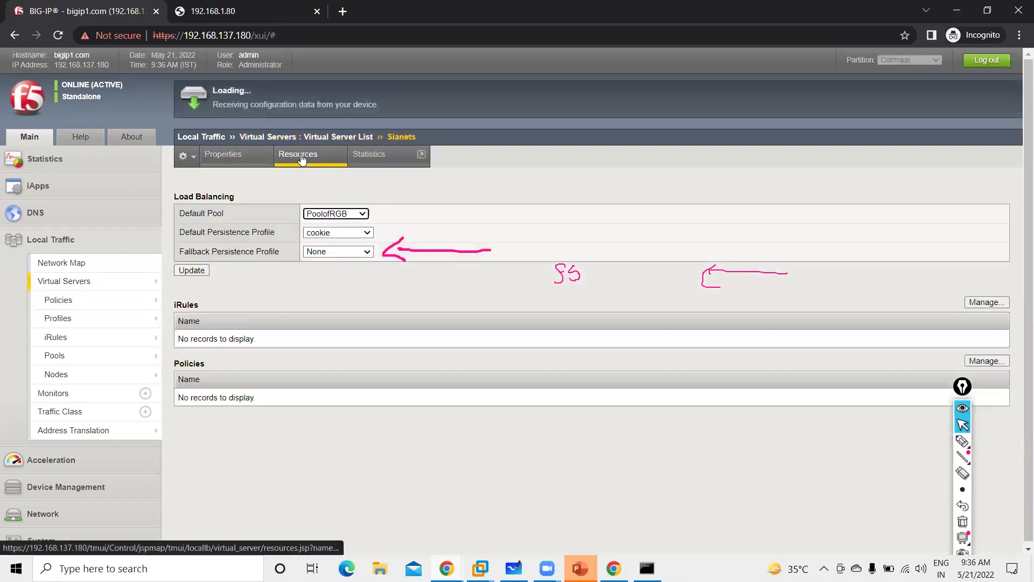
left_click(335, 238)
left_click(335, 238)
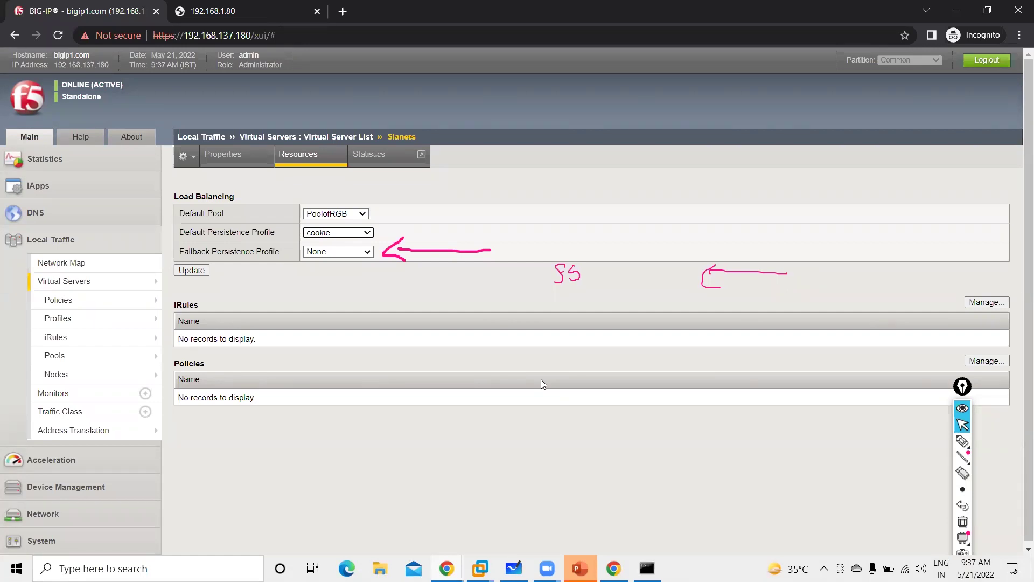
Step: Erase the old annotations and open the dest_addr profile from the Persistence profiles list
left_click(963, 440)
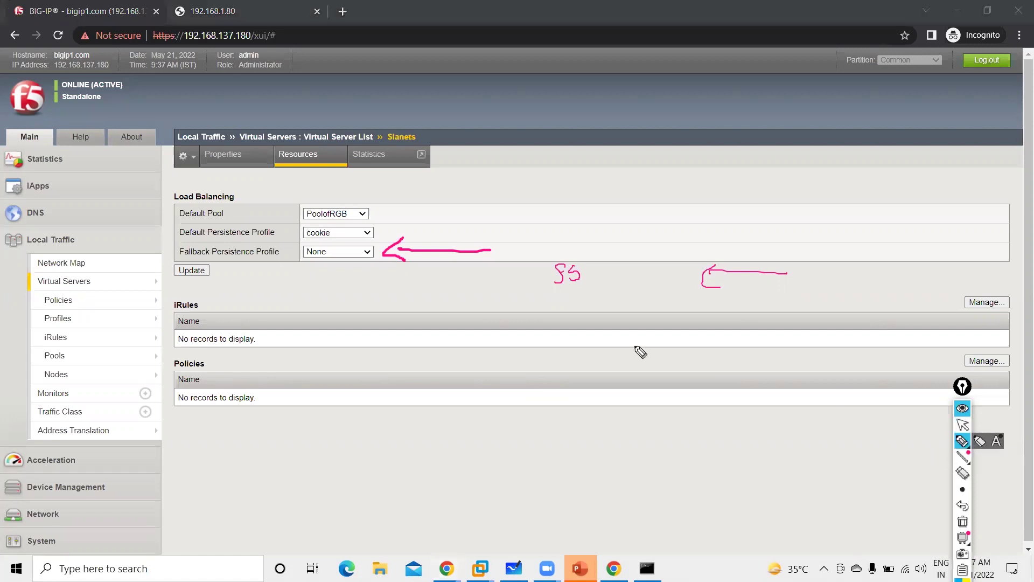
left_click(962, 424)
mouse_move(107, 354)
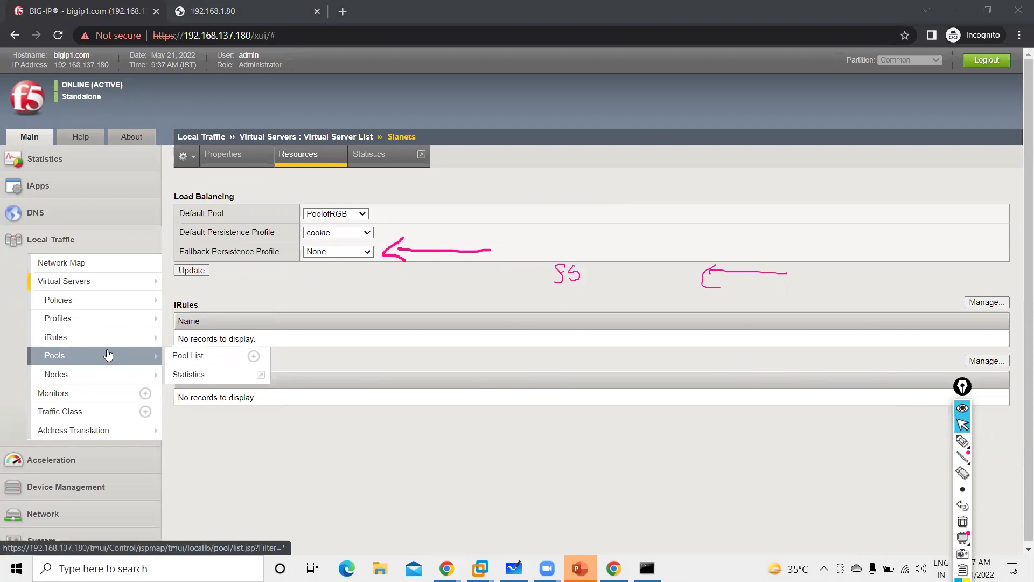
mouse_move(151, 337)
left_click(205, 355)
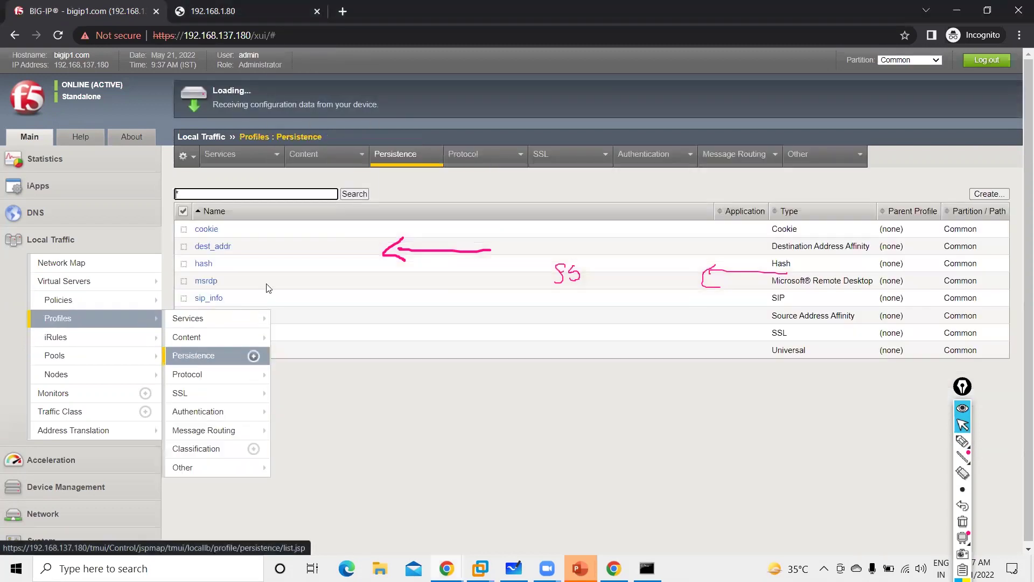
left_click(962, 522)
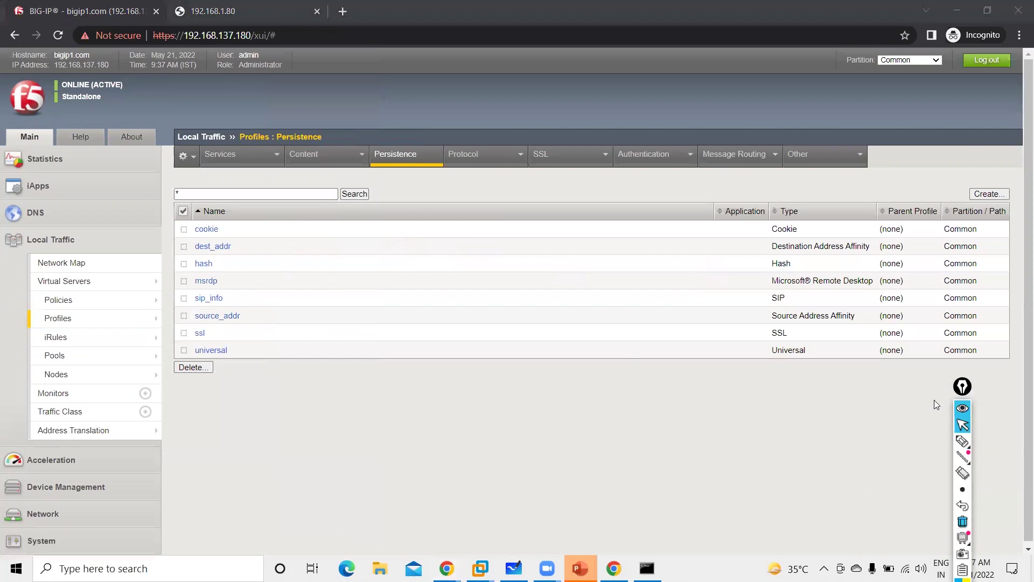
left_click(214, 248)
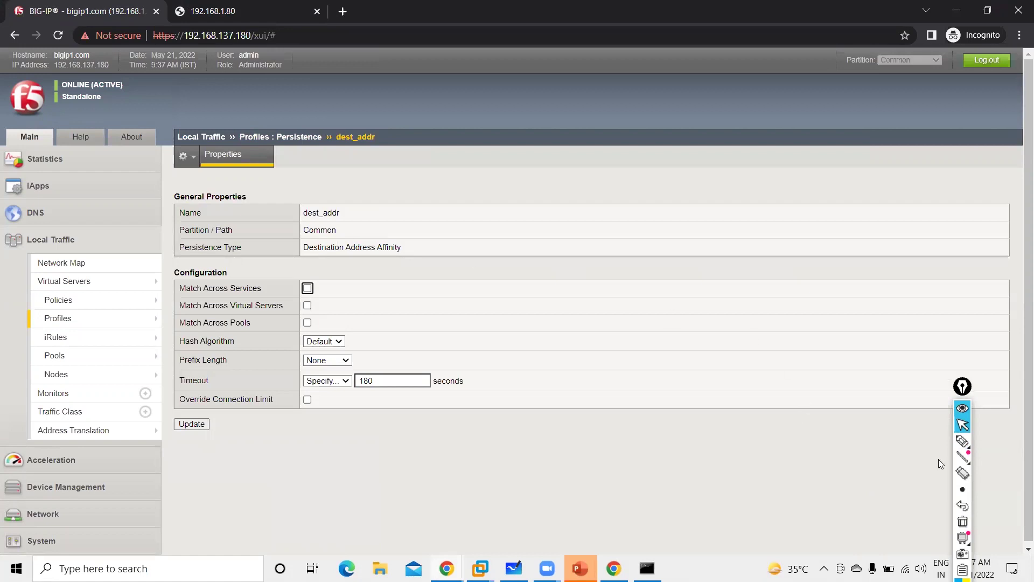
Step: Handwrite the Destination, Source Address and Cookie Address persistence types, bracketed together
left_click(962, 441)
mouse_move(616, 265)
left_mouse_down()
mouse_move(629, 246)
mouse_move(621, 264)
left_mouse_up()
mouse_move(647, 245)
left_mouse_down()
mouse_move(674, 253)
mouse_move(692, 222)
mouse_move(765, 237)
mouse_move(787, 216)
mouse_move(867, 218)
mouse_move(889, 201)
mouse_move(928, 213)
left_mouse_up()
mouse_move(854, 242)
left_mouse_down()
mouse_move(874, 266)
mouse_move(674, 316)
mouse_move(969, 202)
mouse_move(903, 286)
left_mouse_up()
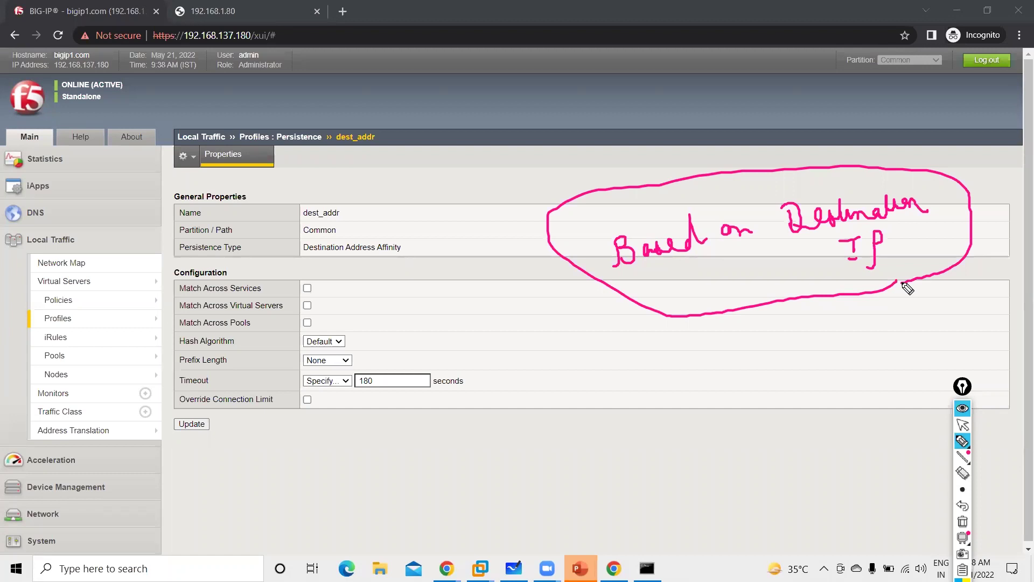
mouse_move(585, 344)
left_mouse_down()
mouse_move(574, 364)
mouse_move(618, 357)
left_mouse_up()
mouse_move(624, 364)
left_mouse_down()
mouse_move(627, 349)
mouse_move(665, 357)
left_mouse_up()
left_click_drag(708, 327, 691, 351)
mouse_move(700, 329)
left_mouse_down()
mouse_move(724, 349)
mouse_move(737, 325)
left_mouse_up()
mouse_move(739, 345)
left_mouse_down()
mouse_move(747, 332)
mouse_move(816, 337)
left_mouse_up()
mouse_move(649, 393)
left_mouse_down()
mouse_move(633, 398)
mouse_move(651, 404)
mouse_move(691, 387)
mouse_move(717, 396)
mouse_move(828, 368)
left_mouse_up()
left_click_drag(823, 316, 844, 380)
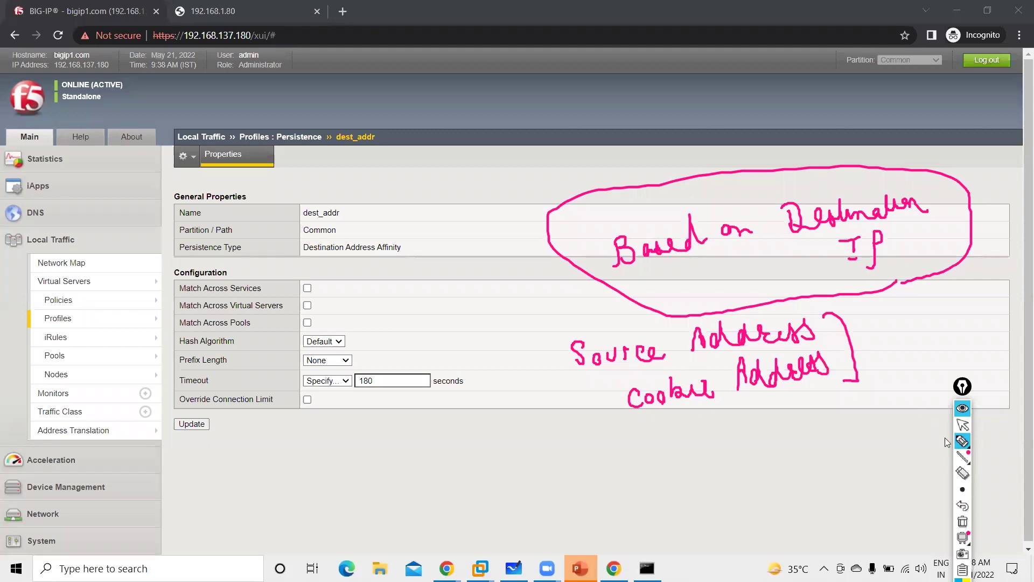
Step: Erase that ink and write 'Destination Address Persistence → Based on Destination IP'
left_click(962, 521)
left_click_drag(601, 170, 861, 151)
mouse_move(687, 221)
left_mouse_down()
mouse_move(695, 206)
mouse_move(735, 212)
left_mouse_up()
mouse_move(754, 208)
left_mouse_down()
mouse_move(785, 201)
mouse_move(816, 218)
left_mouse_up()
mouse_move(642, 296)
left_mouse_down()
mouse_move(670, 250)
mouse_move(689, 265)
left_mouse_up()
mouse_move(724, 252)
left_mouse_down()
mouse_move(723, 273)
mouse_move(849, 272)
mouse_move(873, 261)
mouse_move(942, 267)
mouse_move(969, 242)
mouse_move(995, 258)
left_mouse_up()
mouse_move(912, 293)
left_mouse_down()
mouse_move(935, 300)
mouse_move(937, 330)
mouse_move(941, 306)
left_mouse_up()
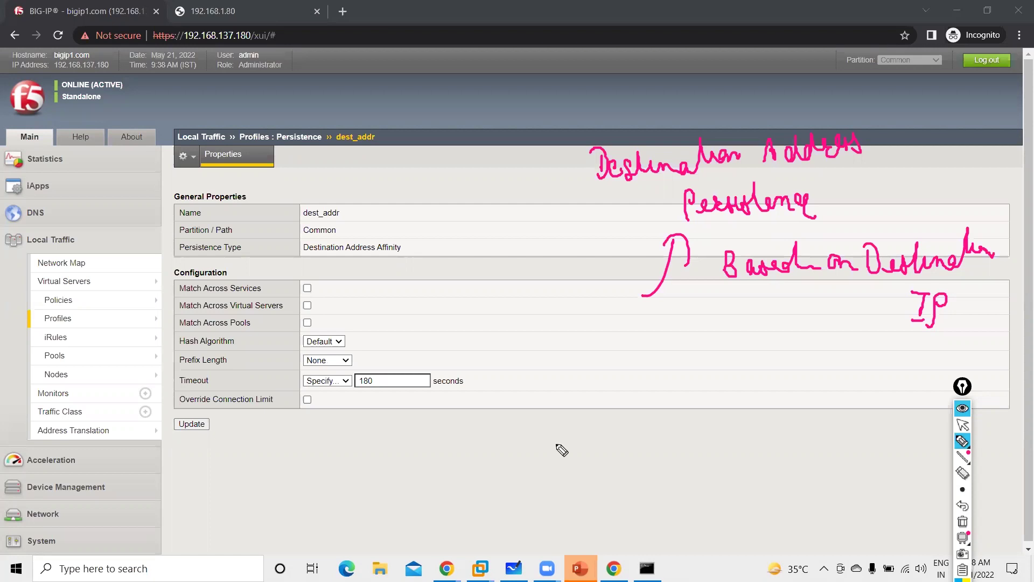
Step: Sketch a client box C linked to a circled load balancer branching to servers S1, S2 and S3
left_click(962, 521)
mouse_move(496, 258)
left_mouse_down()
mouse_move(476, 258)
mouse_move(508, 266)
mouse_move(526, 291)
mouse_move(642, 276)
left_mouse_up()
mouse_move(685, 249)
left_mouse_down()
mouse_move(750, 282)
mouse_move(706, 277)
mouse_move(722, 291)
mouse_move(727, 269)
mouse_move(813, 270)
mouse_move(849, 211)
mouse_move(886, 228)
left_mouse_up()
left_click_drag(820, 266, 845, 266)
mouse_move(864, 255)
left_mouse_down()
mouse_move(858, 276)
mouse_move(897, 276)
left_mouse_up()
mouse_move(800, 281)
left_mouse_down()
mouse_move(827, 332)
mouse_move(845, 341)
left_mouse_up()
left_click_drag(852, 323, 862, 342)
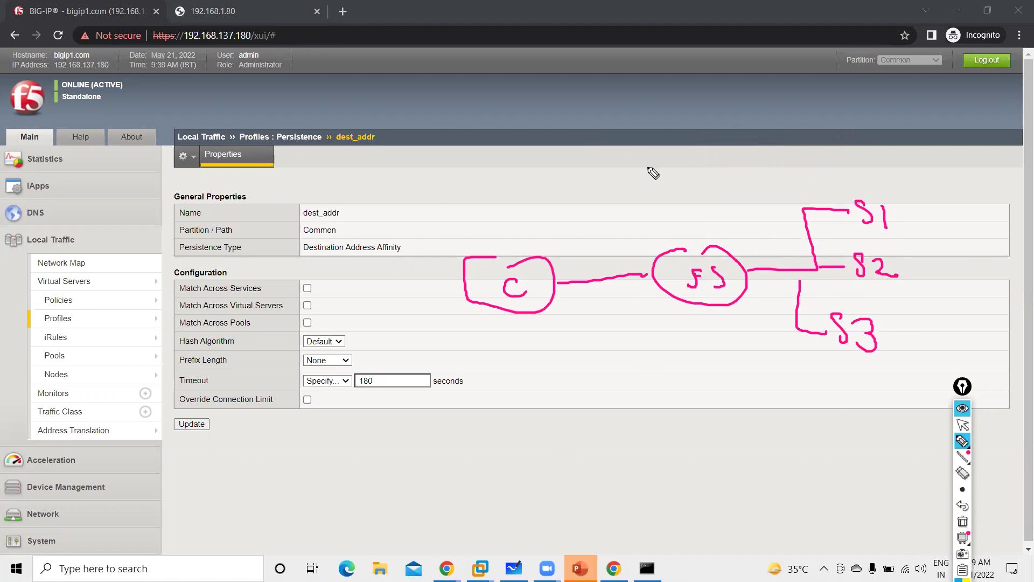
Step: Add a circled address 10.2.2.30, two more clients with lines, and an arc to S1
mouse_move(647, 163)
left_mouse_down()
mouse_move(648, 187)
mouse_move(663, 174)
mouse_move(732, 183)
mouse_move(759, 170)
mouse_move(641, 218)
mouse_move(789, 232)
left_mouse_up()
left_click(673, 178)
left_click(699, 177)
left_click(728, 180)
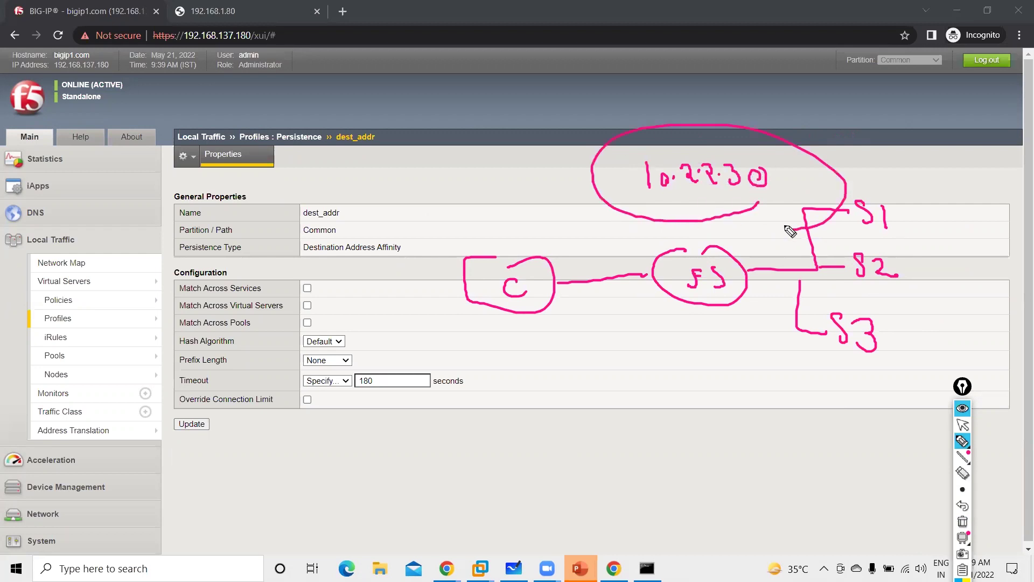
left_click_drag(501, 336, 513, 336)
left_click_drag(518, 343, 518, 359)
mouse_move(467, 195)
left_mouse_down()
mouse_move(489, 217)
mouse_move(509, 207)
mouse_move(502, 236)
left_mouse_up()
left_click_drag(421, 290, 472, 304)
left_click_drag(465, 349, 504, 367)
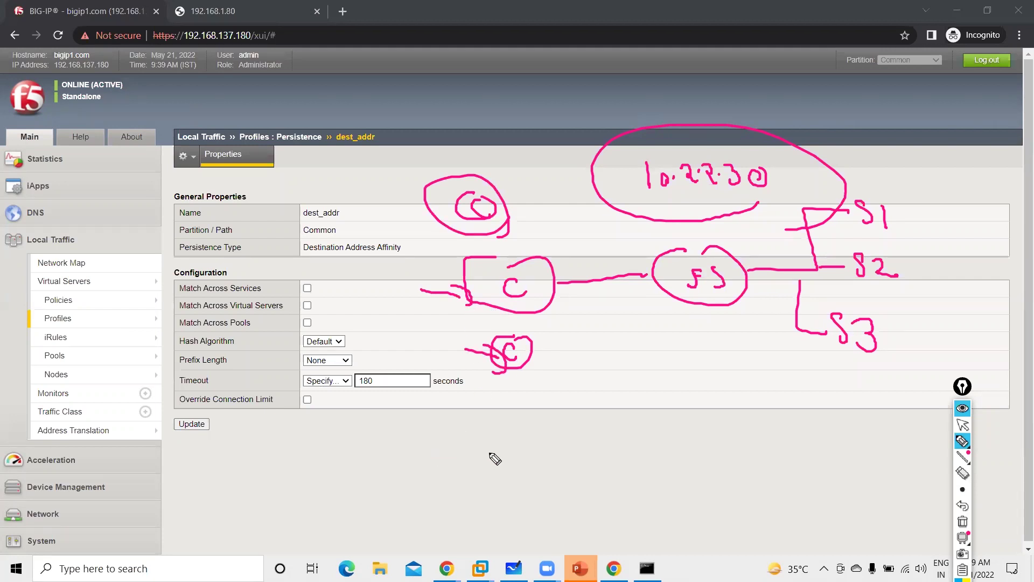
mouse_move(690, 157)
left_mouse_down()
mouse_move(695, 146)
mouse_move(811, 151)
mouse_move(846, 197)
mouse_move(829, 208)
left_mouse_up()
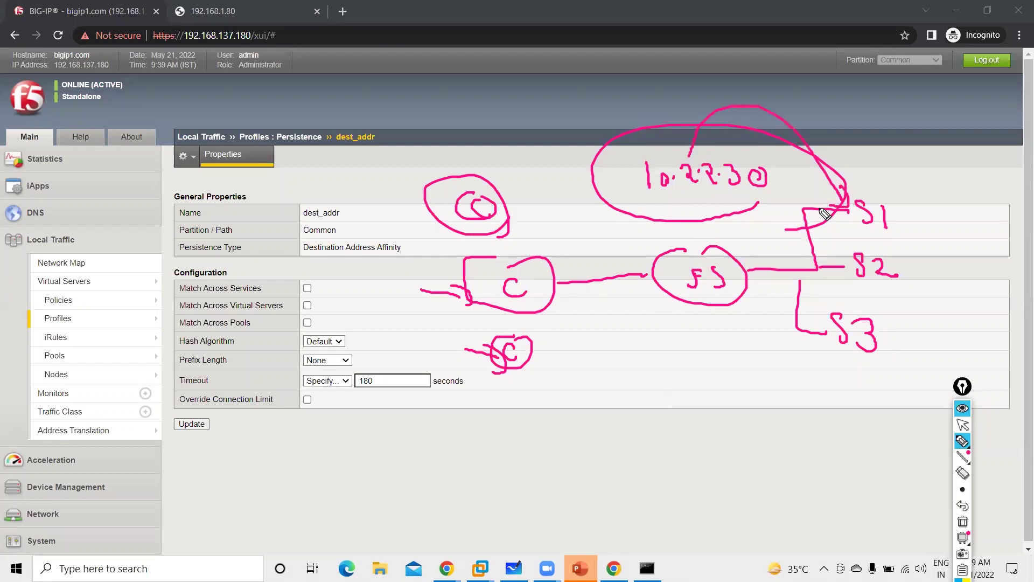
Step: Write a circled 'D-IP Field' note with arrows and 'To the same server' beneath
left_click_drag(668, 363, 682, 360)
mouse_move(676, 366)
left_mouse_down()
mouse_move(679, 389)
mouse_move(733, 388)
mouse_move(697, 442)
mouse_move(716, 420)
mouse_move(750, 416)
mouse_move(773, 397)
mouse_move(786, 415)
left_mouse_up()
left_click(705, 380)
left_click_drag(642, 384, 789, 430)
left_click_drag(718, 322, 765, 455)
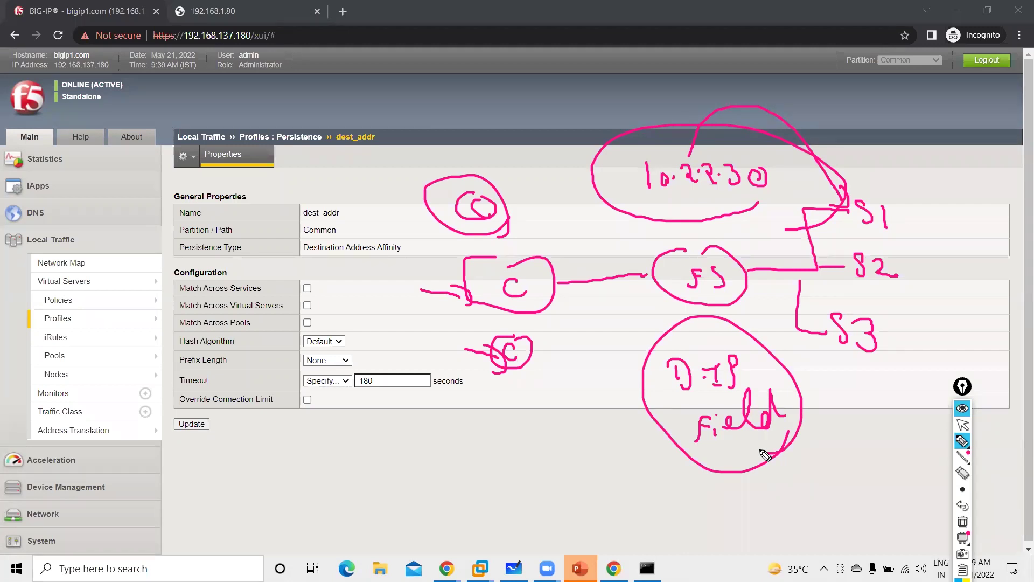
mouse_move(518, 214)
left_mouse_down()
mouse_move(558, 219)
mouse_move(556, 230)
left_mouse_up()
left_click_drag(597, 394, 700, 389)
mouse_move(661, 416)
left_mouse_down()
mouse_move(645, 429)
mouse_move(654, 450)
left_mouse_up()
mouse_move(587, 450)
left_mouse_down()
mouse_move(600, 463)
mouse_move(591, 485)
mouse_move(606, 491)
mouse_move(695, 490)
mouse_move(711, 501)
mouse_move(727, 488)
mouse_move(789, 495)
mouse_move(799, 483)
left_mouse_up()
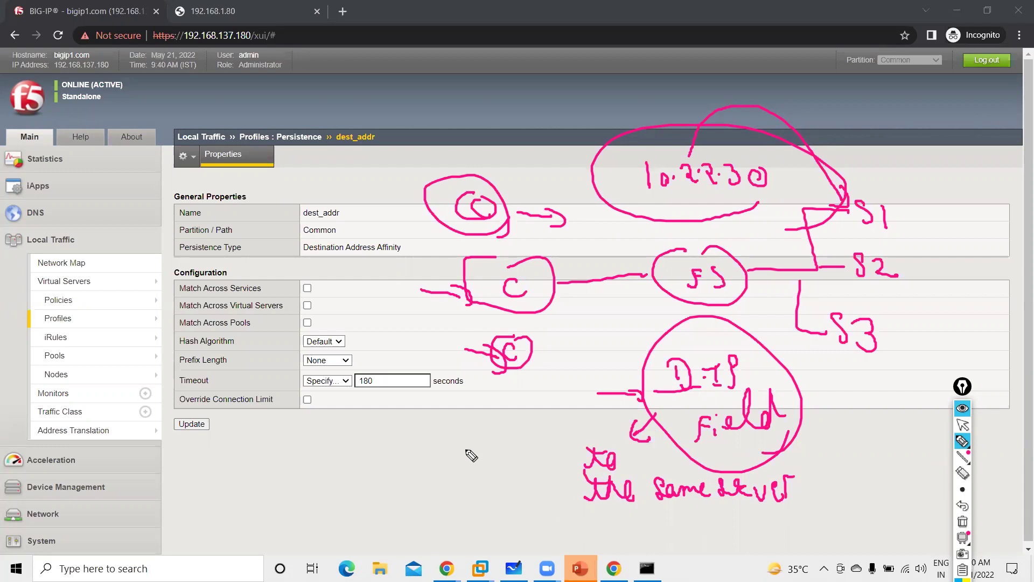
Step: Circle S1 and write 'Based on D.IP' beside it
left_click_drag(875, 195, 892, 185)
mouse_move(850, 127)
left_mouse_down()
mouse_move(857, 153)
mouse_move(925, 144)
mouse_move(978, 154)
left_mouse_up()
left_click(917, 178)
left_click(935, 186)
mouse_move(918, 174)
left_mouse_down()
mouse_move(928, 190)
mouse_move(954, 179)
left_mouse_up()
mouse_move(947, 180)
left_mouse_down()
mouse_move(948, 199)
mouse_move(974, 180)
left_mouse_up()
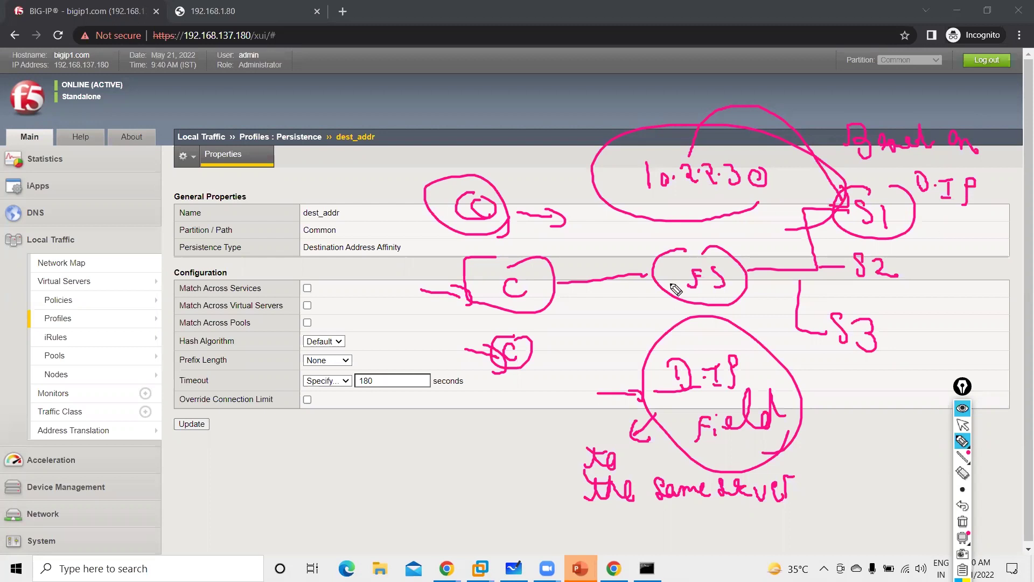
left_click(962, 521)
Step: Draw an F5 circle with three connected clients, a D.I.P-labelled link to ISP1, and AT&T above ISP1
mouse_move(637, 284)
left_mouse_down()
mouse_move(646, 279)
mouse_move(637, 298)
mouse_move(693, 274)
mouse_move(782, 199)
mouse_move(829, 189)
mouse_move(761, 289)
mouse_move(802, 307)
mouse_move(802, 332)
mouse_move(890, 309)
left_mouse_up()
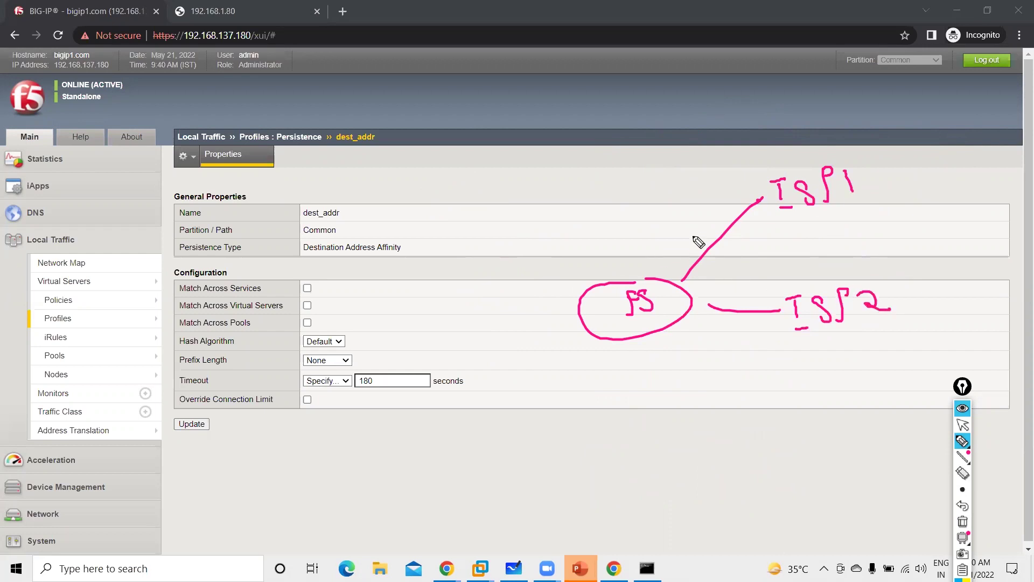
mouse_move(648, 189)
left_mouse_down()
mouse_move(673, 199)
mouse_move(703, 183)
left_mouse_up()
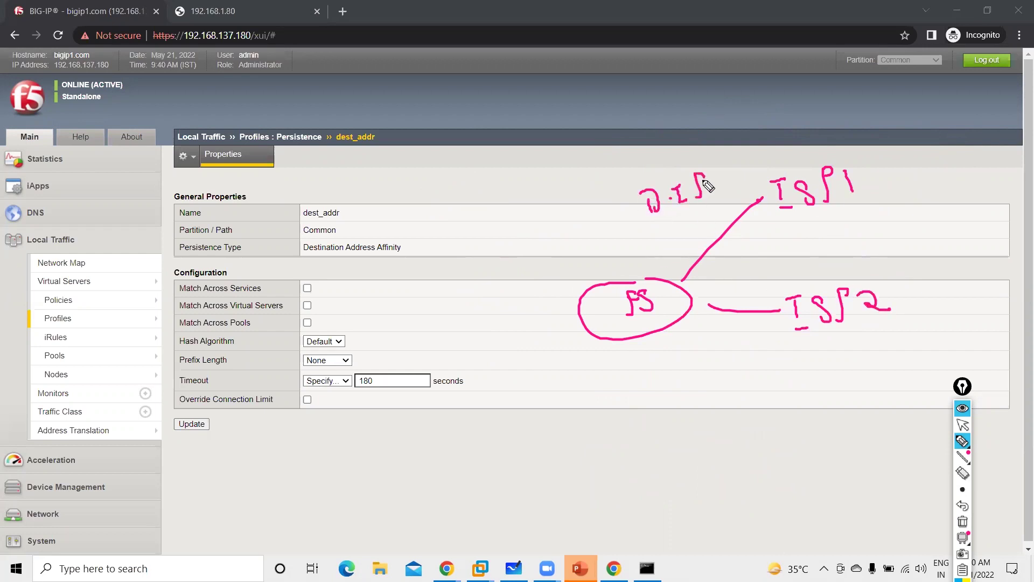
mouse_move(490, 245)
left_mouse_down()
mouse_move(458, 210)
mouse_move(495, 253)
left_mouse_up()
left_click_drag(475, 308, 491, 328)
mouse_move(508, 426)
left_mouse_down()
mouse_move(535, 431)
mouse_move(514, 439)
left_mouse_up()
left_click_drag(492, 202, 601, 272)
left_click_drag(503, 295, 561, 318)
left_click_drag(532, 401, 580, 346)
mouse_move(812, 139)
left_mouse_down()
mouse_move(863, 115)
mouse_move(932, 105)
mouse_move(967, 119)
left_mouse_up()
left_click_drag(963, 91, 974, 87)
left_click_drag(968, 90, 969, 118)
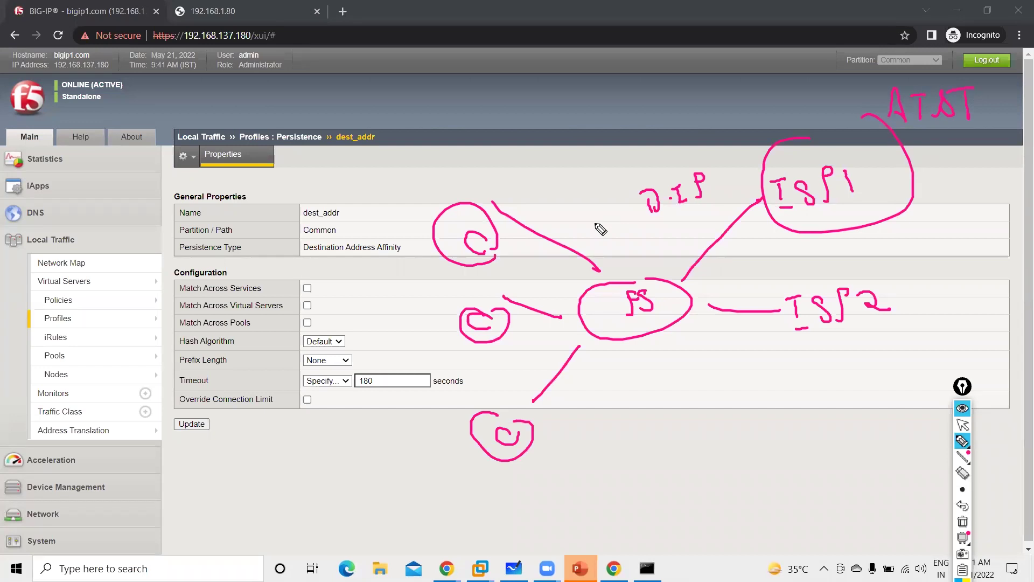
Step: Loop the clients toward D.I.P, label ISP1 'Server', cross out its path toward ISP2, circle D.I.P
mouse_move(554, 225)
left_mouse_down()
mouse_move(590, 377)
mouse_move(519, 188)
left_mouse_up()
mouse_move(589, 244)
left_mouse_down()
mouse_move(671, 228)
mouse_move(669, 240)
left_mouse_up()
mouse_move(919, 223)
left_mouse_down()
mouse_move(927, 240)
mouse_move(997, 240)
left_mouse_up()
mouse_move(706, 226)
left_mouse_down()
mouse_move(711, 270)
mouse_move(710, 232)
mouse_move(722, 252)
left_mouse_up()
left_click_drag(707, 224, 759, 246)
mouse_move(694, 320)
left_mouse_down()
mouse_move(803, 356)
mouse_move(784, 369)
left_mouse_up()
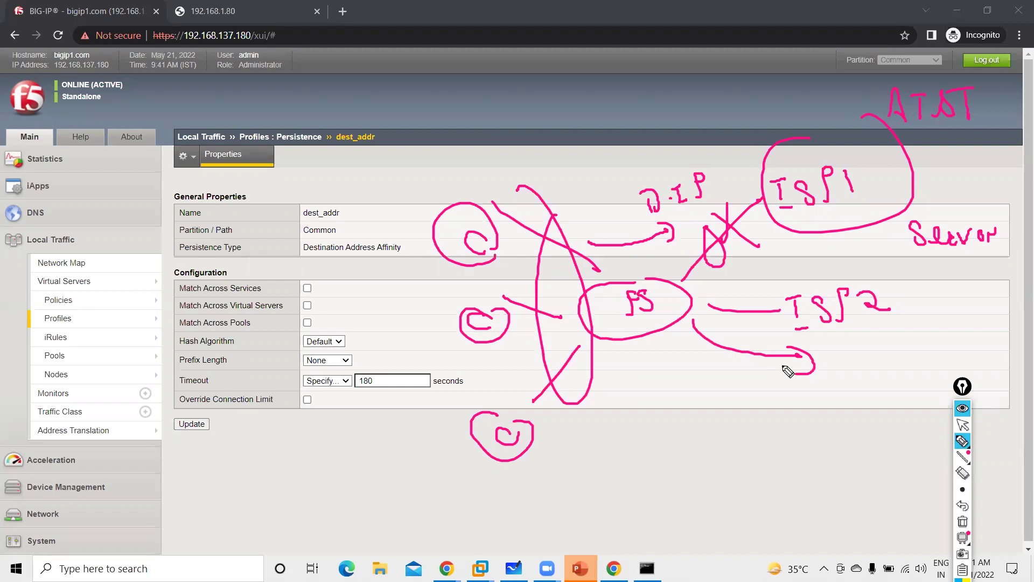
mouse_move(713, 161)
left_mouse_down()
mouse_move(641, 182)
mouse_move(715, 195)
mouse_move(701, 161)
left_mouse_up()
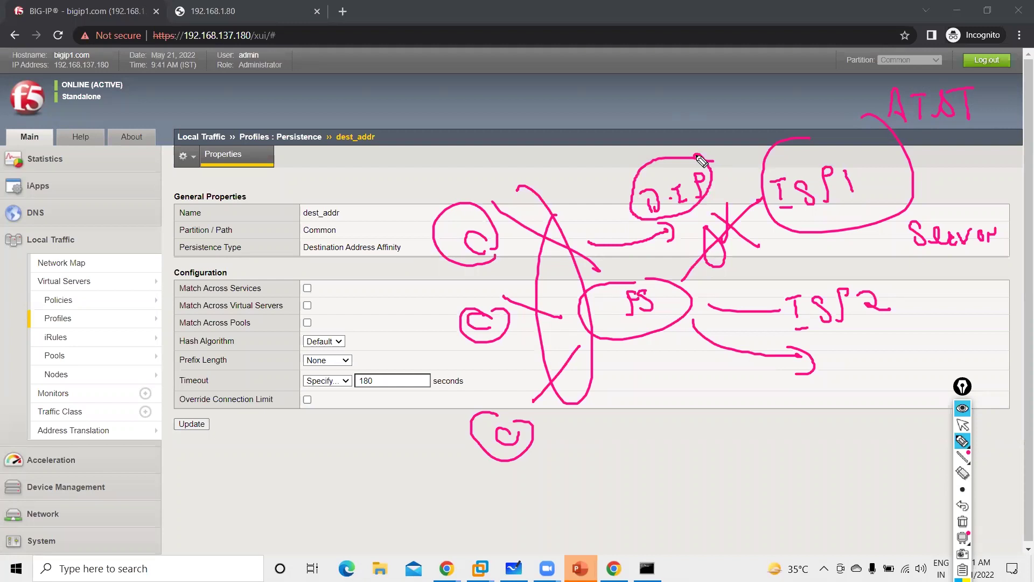
Step: Write and circle 'Server Address' and 'Client', and add 'Load Balancing' under the F5 sketch
mouse_move(639, 103)
left_mouse_down()
mouse_move(625, 126)
mouse_move(827, 86)
mouse_move(832, 105)
mouse_move(626, 67)
left_mouse_up()
left_click(683, 108)
left_click_drag(761, 50, 853, 98)
mouse_move(310, 152)
left_mouse_down()
mouse_move(330, 169)
mouse_move(371, 141)
mouse_move(259, 167)
mouse_move(385, 179)
left_mouse_up()
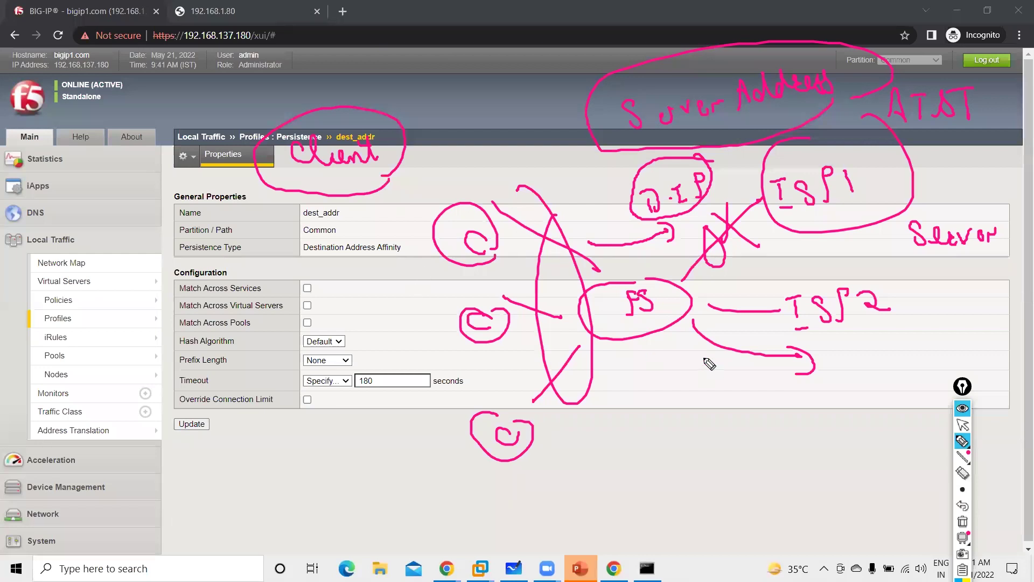
mouse_move(666, 365)
left_mouse_down()
mouse_move(669, 388)
mouse_move(718, 394)
mouse_move(737, 367)
left_mouse_up()
mouse_move(691, 404)
left_mouse_down()
mouse_move(684, 415)
mouse_move(805, 428)
mouse_move(792, 441)
left_mouse_up()
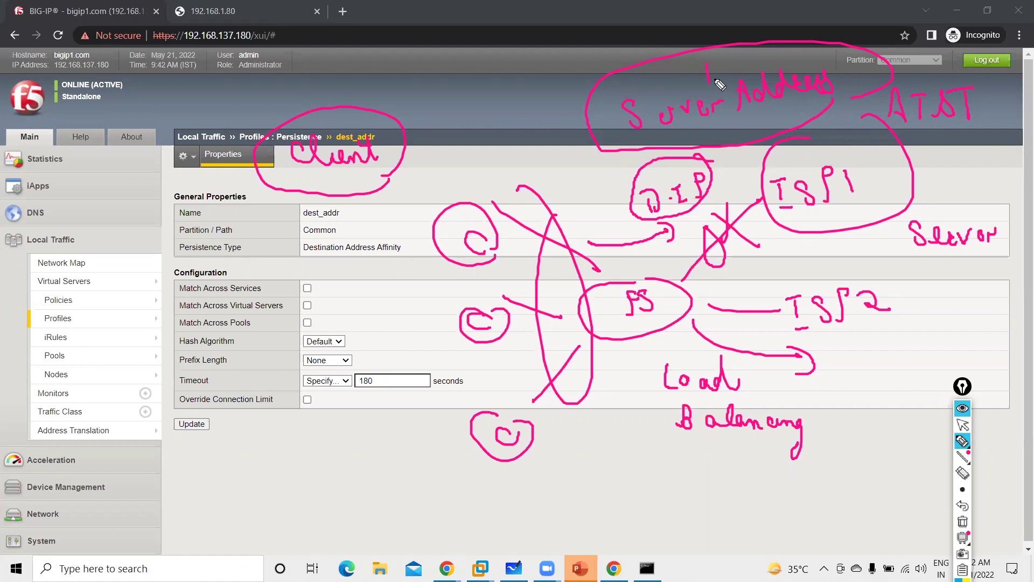
Step: Erase the sketch and start writing 'SSL Persistence' above the general properties
left_click(963, 521)
left_click_drag(581, 183, 565, 208)
mouse_move(598, 182)
left_mouse_down()
mouse_move(591, 201)
mouse_move(621, 198)
left_mouse_up()
mouse_move(668, 164)
left_mouse_down()
mouse_move(660, 192)
mouse_move(724, 192)
mouse_move(748, 172)
mouse_move(754, 183)
mouse_move(813, 186)
mouse_move(751, 176)
left_mouse_up()
Step: Circle SSL and draw an arrow down to a circled 'Session Id'
mouse_move(588, 228)
left_mouse_down()
mouse_move(523, 221)
mouse_move(580, 246)
left_mouse_up()
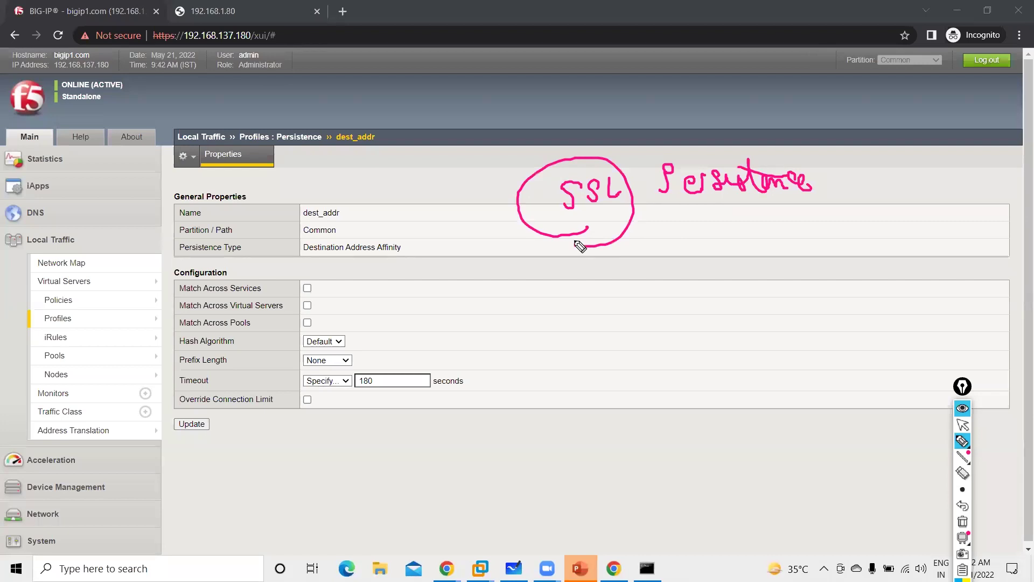
mouse_move(576, 245)
left_mouse_down()
mouse_move(583, 312)
mouse_move(604, 286)
mouse_move(617, 320)
left_mouse_up()
left_click_drag(636, 317, 711, 314)
mouse_move(724, 304)
left_mouse_down()
mouse_move(726, 287)
mouse_move(760, 296)
left_mouse_up()
mouse_move(753, 311)
left_mouse_down()
mouse_move(694, 339)
mouse_move(754, 265)
mouse_move(730, 341)
left_mouse_up()
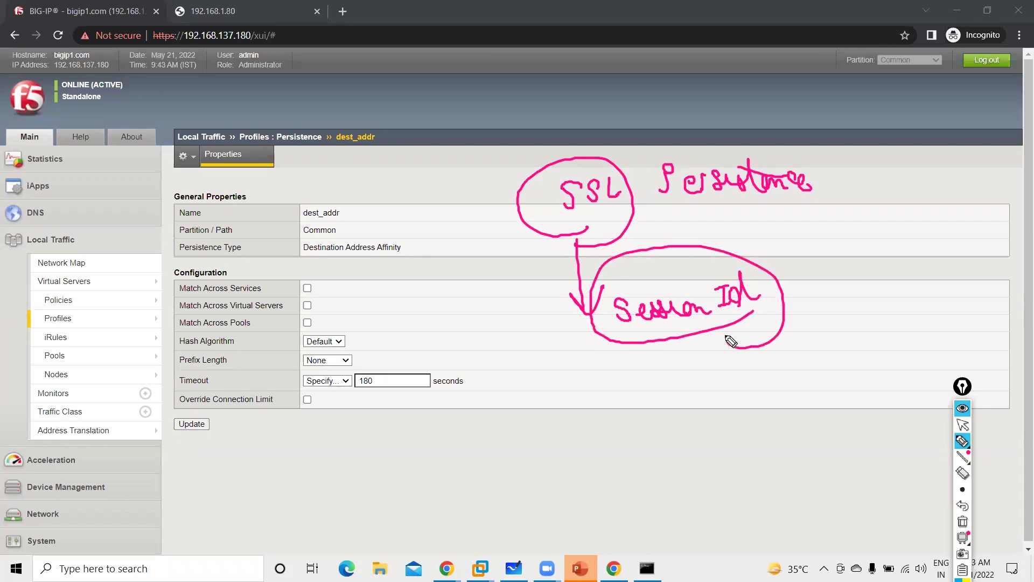
mouse_move(689, 333)
left_mouse_down()
mouse_move(689, 364)
mouse_move(697, 351)
left_mouse_up()
mouse_move(502, 290)
left_mouse_down()
mouse_move(566, 328)
mouse_move(571, 344)
left_mouse_up()
Step: Write 'SSL → Secure Socket Layer' on the right side of the page
left_click_drag(915, 181, 905, 200)
mouse_move(932, 182)
left_mouse_down()
mouse_move(923, 201)
mouse_move(962, 197)
mouse_move(931, 237)
left_mouse_up()
left_click_drag(922, 219, 942, 217)
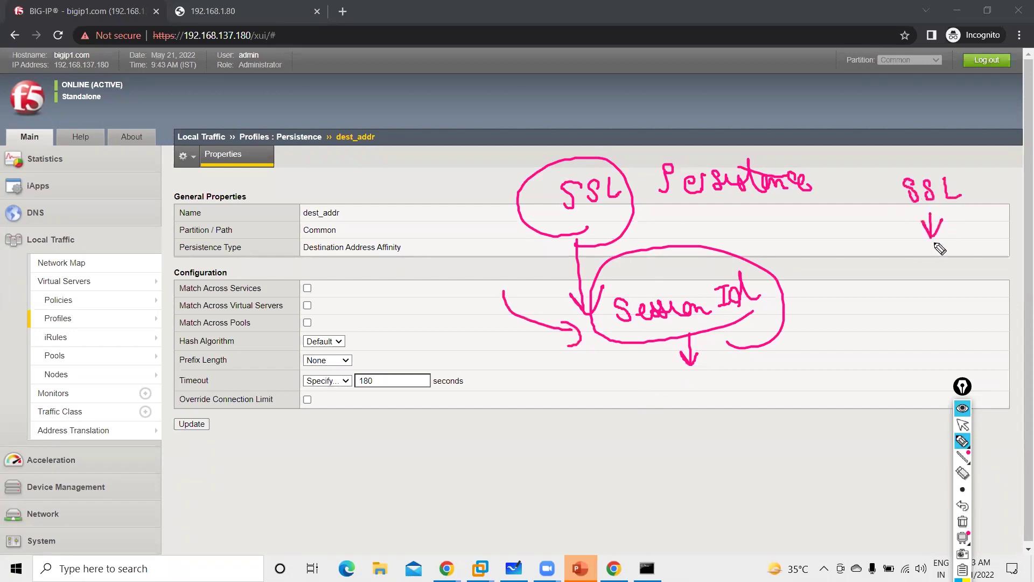
mouse_move(917, 249)
left_mouse_down()
mouse_move(899, 274)
mouse_move(979, 261)
left_mouse_up()
mouse_move(898, 303)
left_mouse_down()
mouse_move(910, 327)
mouse_move(978, 300)
left_mouse_up()
mouse_move(874, 356)
left_mouse_down()
mouse_move(918, 404)
mouse_move(963, 365)
mouse_move(980, 366)
left_mouse_up()
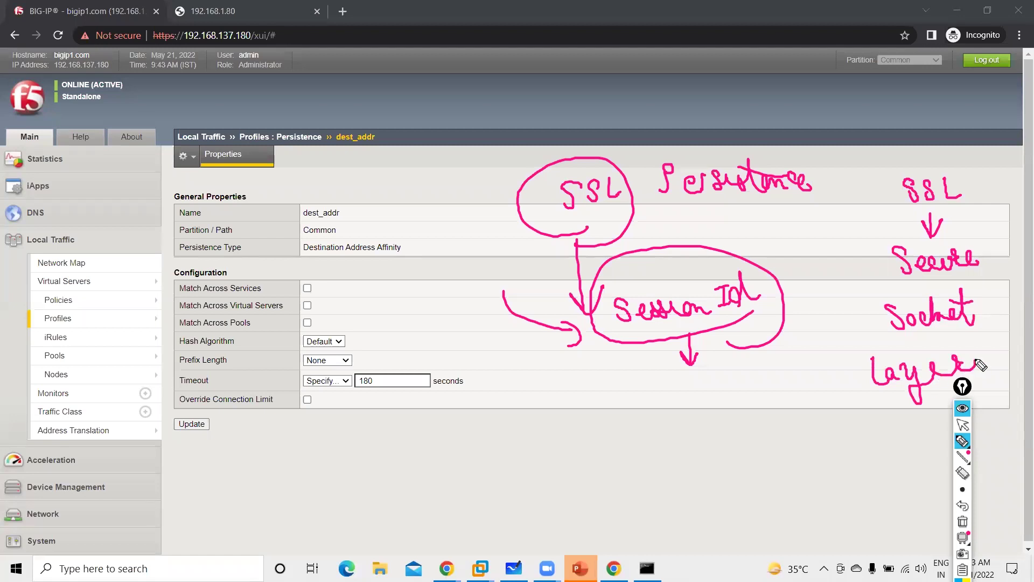
left_click(962, 424)
Step: Open the 'ssl' profile from the Persistence profiles list and resume annotating
mouse_move(105, 331)
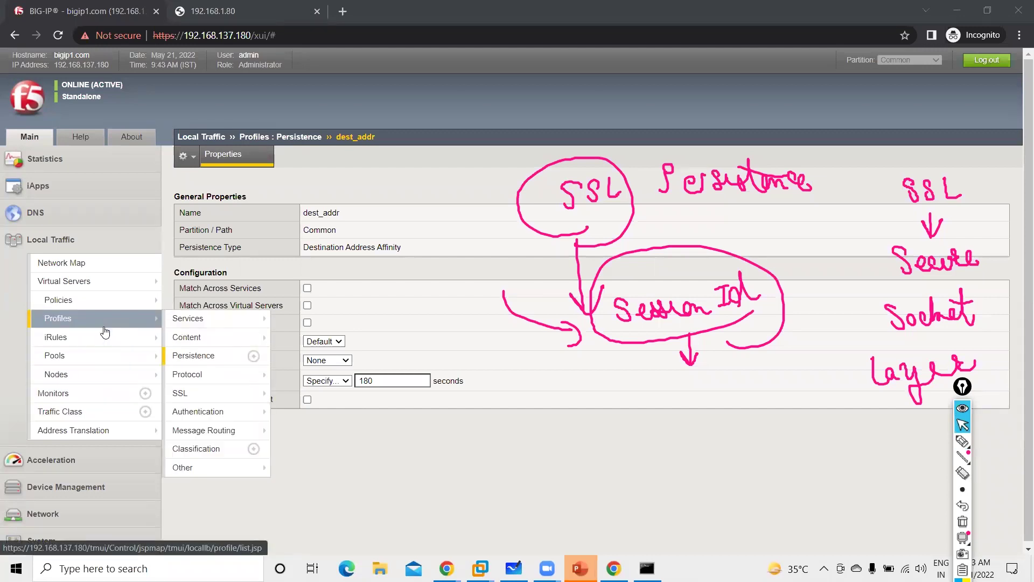
left_click(195, 357)
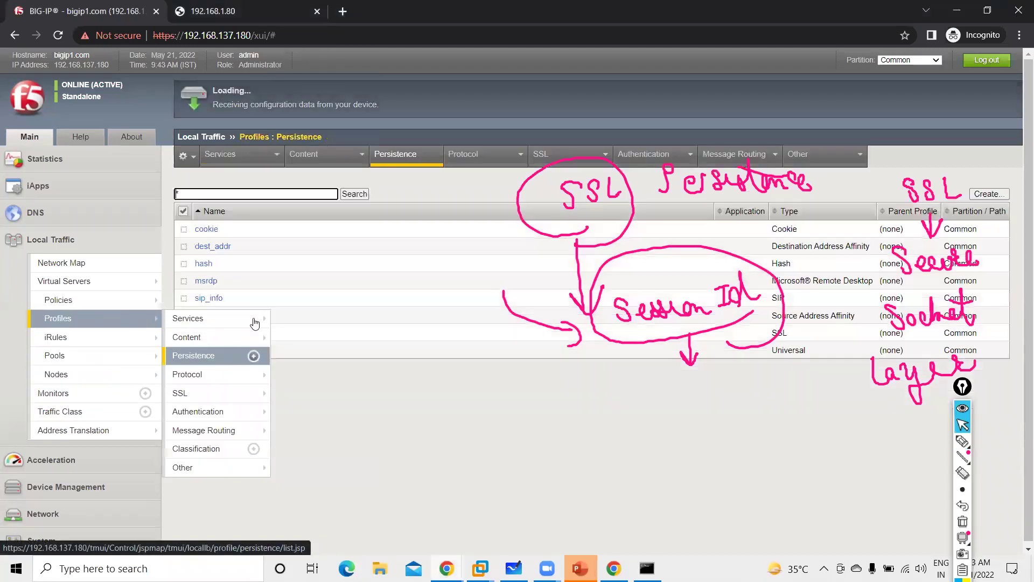
left_click(198, 334)
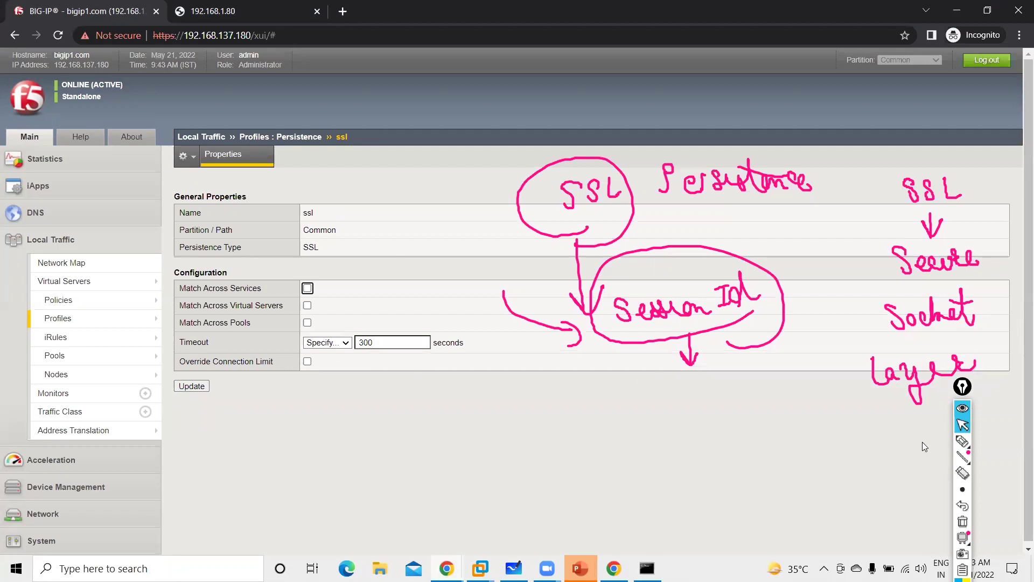
left_click(962, 441)
Step: Write 'Client IP address change' and sketch a client circle linked to an F5 circle
mouse_move(624, 381)
left_mouse_down()
mouse_move(626, 400)
mouse_move(657, 411)
mouse_move(688, 414)
mouse_move(710, 397)
mouse_move(714, 413)
mouse_move(739, 401)
left_mouse_up()
mouse_move(625, 439)
left_mouse_down()
mouse_move(710, 437)
mouse_move(727, 454)
mouse_move(776, 437)
mouse_move(806, 456)
mouse_move(828, 451)
left_mouse_up()
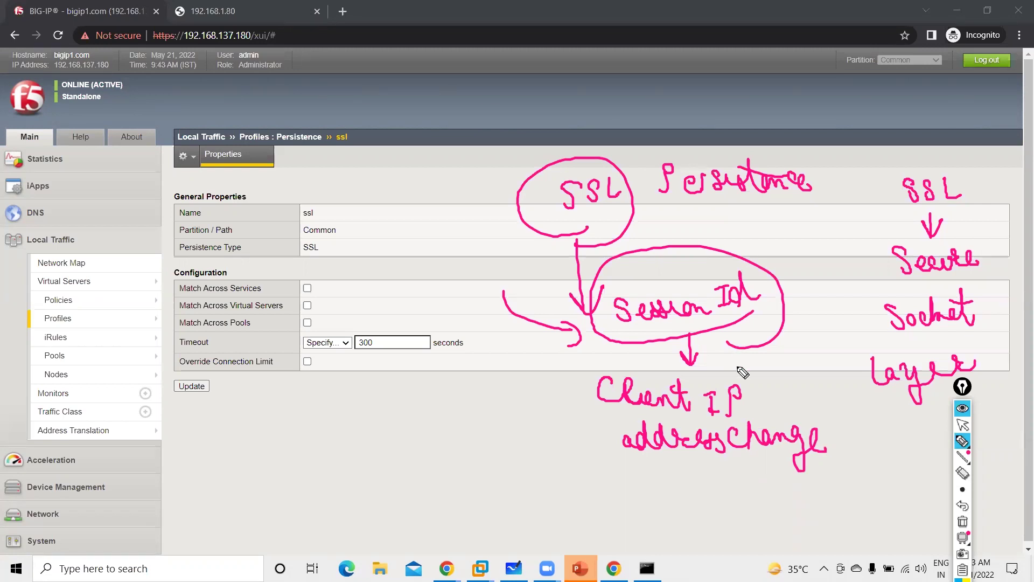
mouse_move(346, 389)
left_mouse_down()
mouse_move(356, 386)
mouse_move(346, 401)
mouse_move(440, 397)
left_mouse_up()
mouse_move(446, 387)
left_mouse_down()
mouse_move(461, 398)
mouse_move(452, 411)
left_mouse_up()
mouse_move(511, 386)
left_mouse_down()
mouse_move(485, 385)
mouse_move(514, 387)
mouse_move(491, 410)
left_mouse_up()
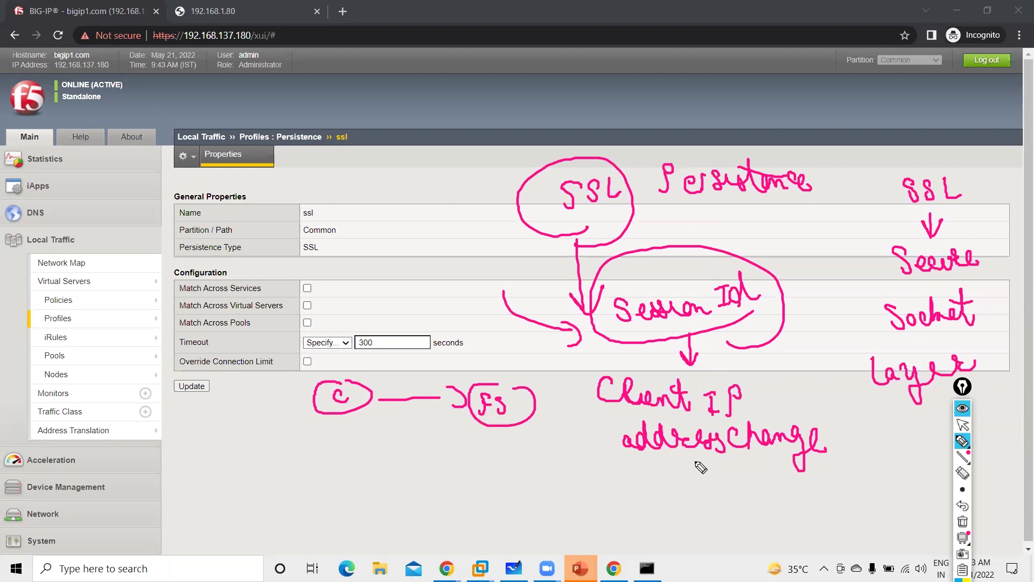
Step: Clear the ink and write 'SSL Persistence' with an arrow down to HTTPS
left_click(963, 522)
left_click_drag(582, 244, 575, 264)
mouse_move(595, 241)
left_mouse_down()
mouse_move(597, 261)
mouse_move(624, 261)
left_mouse_up()
mouse_move(677, 215)
left_mouse_down()
mouse_move(670, 243)
mouse_move(831, 219)
left_mouse_up()
left_click_drag(704, 263, 704, 288)
left_click_drag(694, 276, 714, 274)
left_click_drag(687, 308, 688, 330)
left_click_drag(687, 318, 703, 318)
mouse_move(703, 308)
left_mouse_down()
mouse_move(703, 331)
mouse_move(731, 308)
left_mouse_up()
Step: Circle HTTPS, draw an arrow down from it, and add a client loop below the properties
mouse_move(722, 309)
left_mouse_down()
mouse_move(723, 337)
mouse_move(741, 308)
left_mouse_up()
mouse_move(730, 310)
left_mouse_down()
mouse_move(731, 339)
mouse_move(745, 335)
left_mouse_up()
mouse_move(774, 307)
left_mouse_down()
mouse_move(760, 332)
mouse_move(786, 374)
mouse_move(746, 374)
mouse_move(774, 408)
left_mouse_up()
mouse_move(756, 384)
left_mouse_down()
mouse_move(773, 408)
mouse_move(782, 388)
left_mouse_up()
mouse_move(462, 418)
left_mouse_down()
mouse_move(404, 455)
mouse_move(434, 422)
mouse_move(560, 409)
mouse_move(600, 426)
left_mouse_up()
Step: Write HTTPS over the client-to-F5 link, underline and circle Session-Id, and draw its return arrow
mouse_move(479, 384)
left_mouse_down()
mouse_move(488, 401)
mouse_move(552, 392)
mouse_move(475, 469)
mouse_move(491, 454)
mouse_move(526, 471)
mouse_move(584, 464)
mouse_move(587, 477)
mouse_move(620, 477)
left_mouse_up()
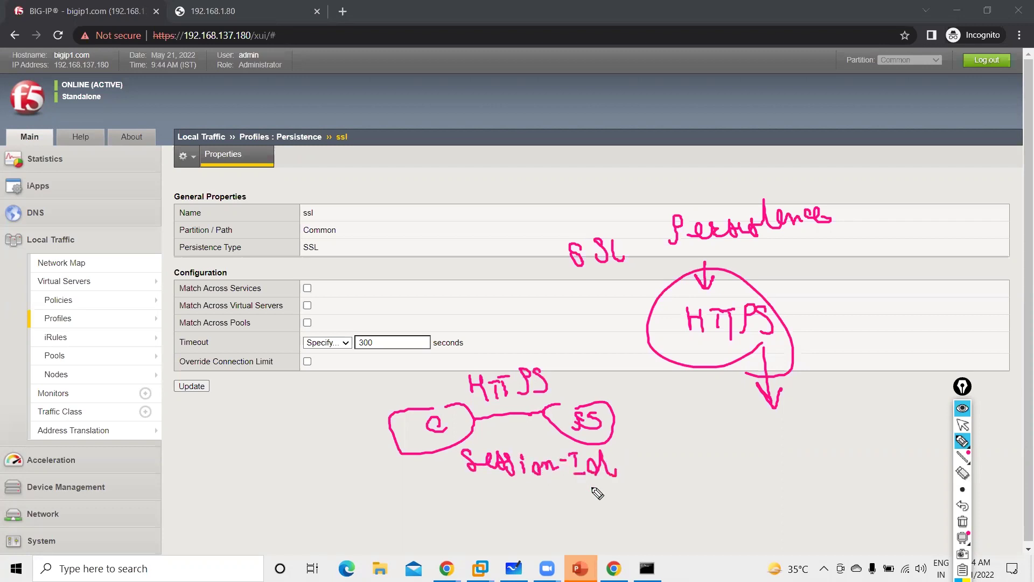
left_click_drag(386, 469, 414, 473)
mouse_move(599, 492)
left_mouse_down()
mouse_move(523, 506)
mouse_move(608, 494)
left_mouse_up()
mouse_move(615, 410)
left_mouse_down()
mouse_move(690, 405)
mouse_move(696, 394)
mouse_move(723, 422)
mouse_move(738, 420)
left_mouse_up()
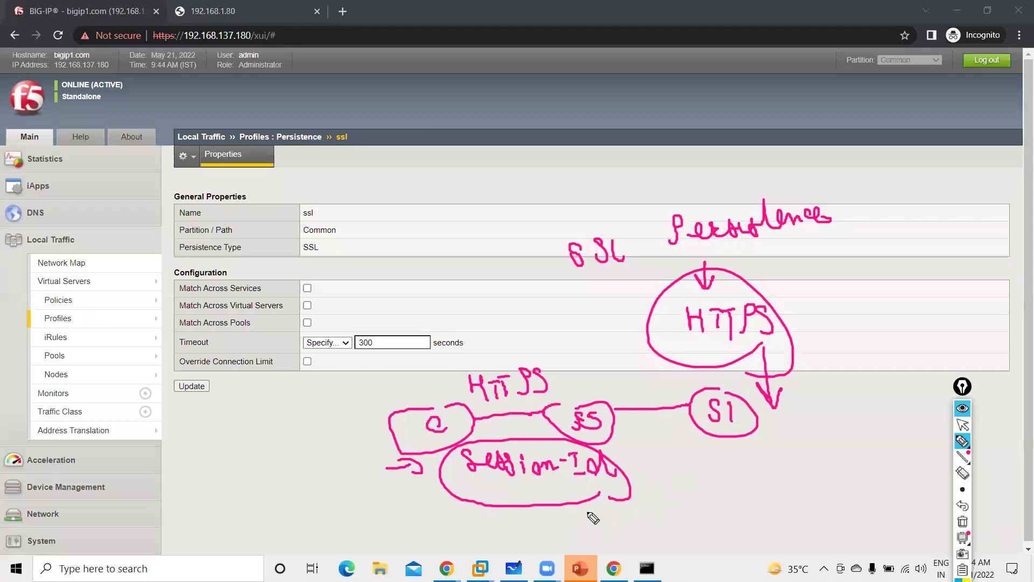
mouse_move(648, 477)
left_mouse_down()
mouse_move(694, 491)
mouse_move(628, 521)
mouse_move(652, 530)
left_mouse_up()
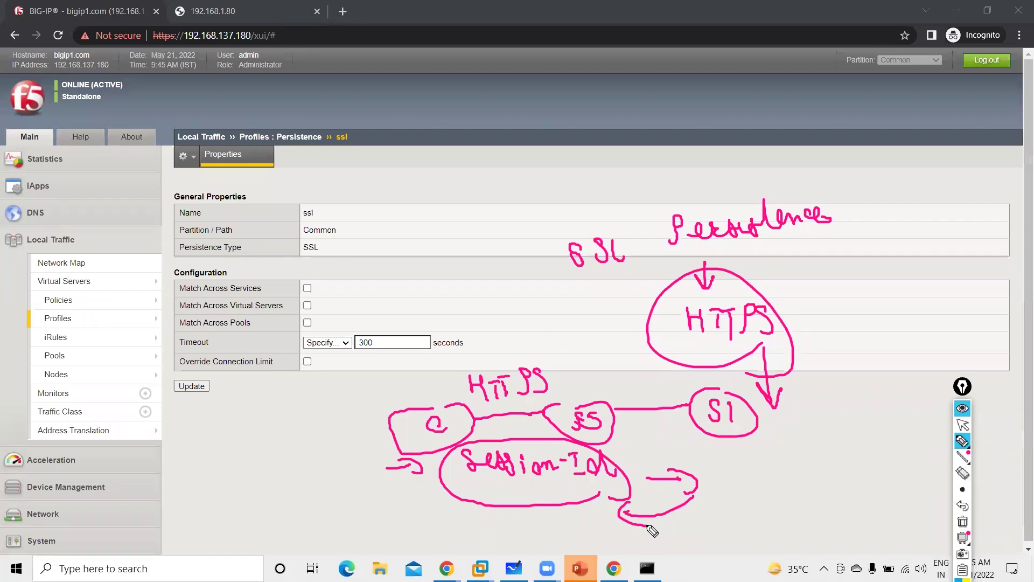
Step: Clear the old ink and draw client C and FS branching to servers S1, S2 and S3
left_click(963, 521)
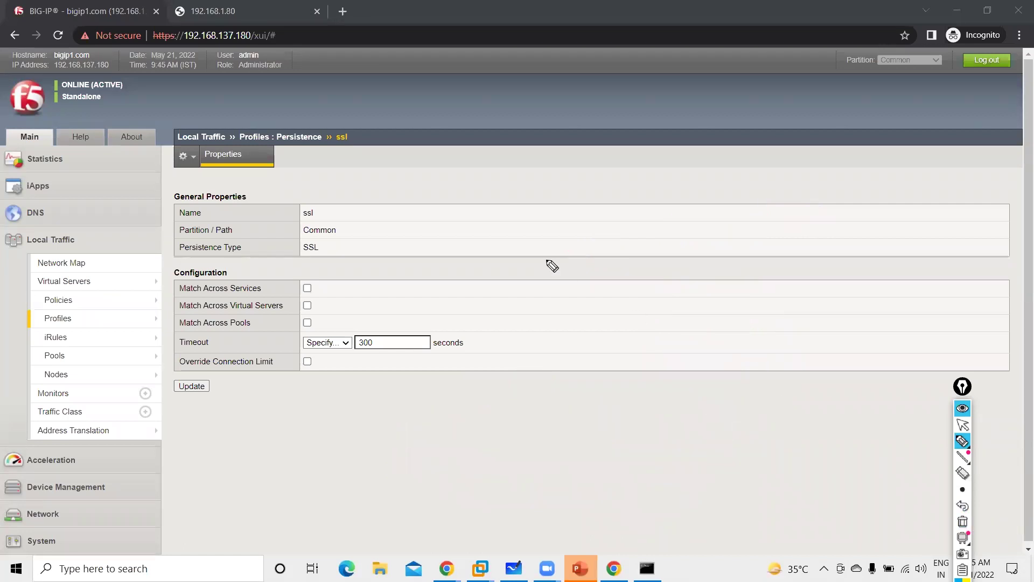
mouse_move(493, 258)
left_mouse_down()
mouse_move(507, 282)
mouse_move(560, 267)
mouse_move(571, 277)
mouse_move(610, 248)
mouse_move(609, 280)
left_mouse_up()
mouse_move(643, 255)
left_mouse_down()
mouse_move(732, 205)
mouse_move(752, 219)
left_mouse_up()
left_click_drag(715, 246, 787, 261)
mouse_move(686, 260)
left_mouse_down()
mouse_move(685, 278)
mouse_move(727, 315)
left_mouse_up()
mouse_move(744, 299)
left_mouse_down()
mouse_move(733, 319)
mouse_move(756, 327)
left_mouse_up()
left_click_drag(600, 142, 599, 169)
Step: Title the diagram 'SSL persistence' and mark a proxy between the client and FS
mouse_move(609, 156)
left_mouse_down()
mouse_move(670, 168)
mouse_move(722, 153)
mouse_move(823, 170)
left_mouse_up()
left_click_drag(761, 151, 786, 145)
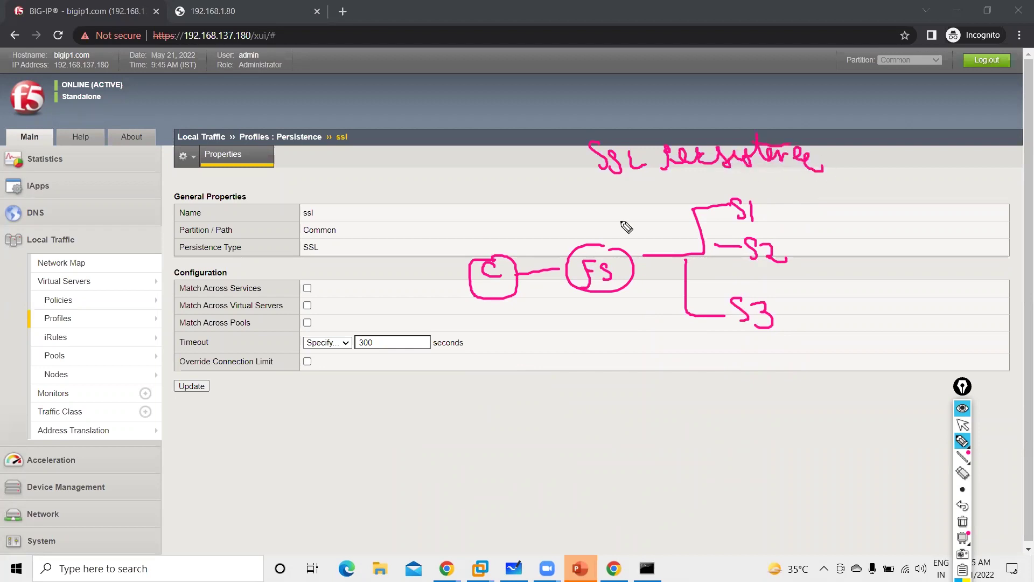
left_click_drag(536, 249, 533, 253)
mouse_move(509, 211)
left_mouse_down()
mouse_move(504, 243)
mouse_move(526, 217)
mouse_move(568, 218)
left_mouse_up()
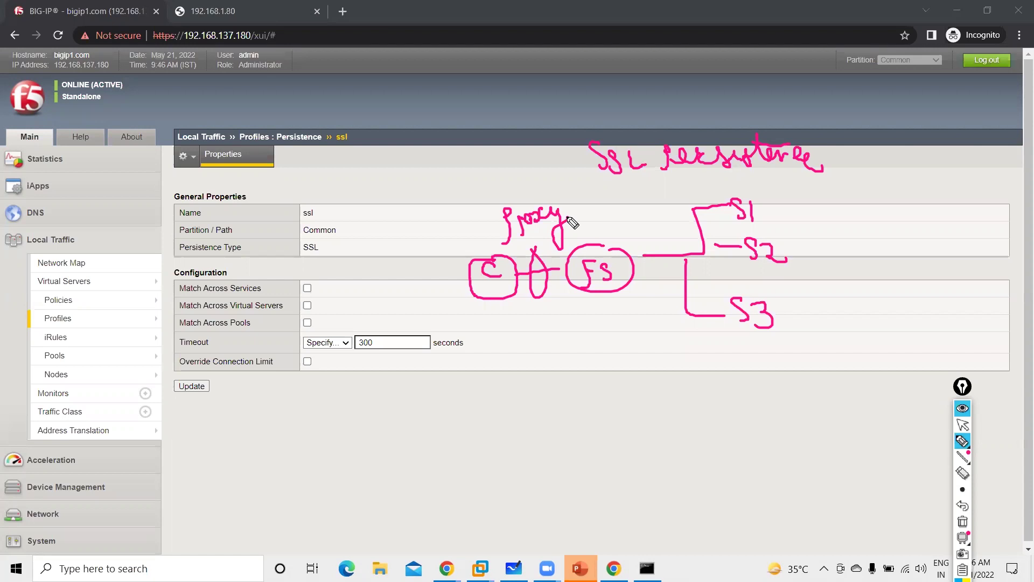
Step: Add two more clients linked to the proxy, an FS-to-proxy arrow, and a 'Same IP' note
left_click_drag(491, 325, 498, 358)
mouse_move(485, 394)
left_mouse_down()
mouse_move(503, 411)
mouse_move(554, 308)
left_mouse_up()
left_click_drag(513, 345, 525, 286)
mouse_move(597, 236)
left_mouse_down()
mouse_move(574, 206)
mouse_move(563, 218)
left_mouse_up()
mouse_move(592, 389)
left_mouse_down()
mouse_move(591, 412)
mouse_move(619, 420)
mouse_move(673, 395)
left_mouse_up()
left_click_drag(570, 264, 539, 235)
left_click_drag(538, 236, 558, 242)
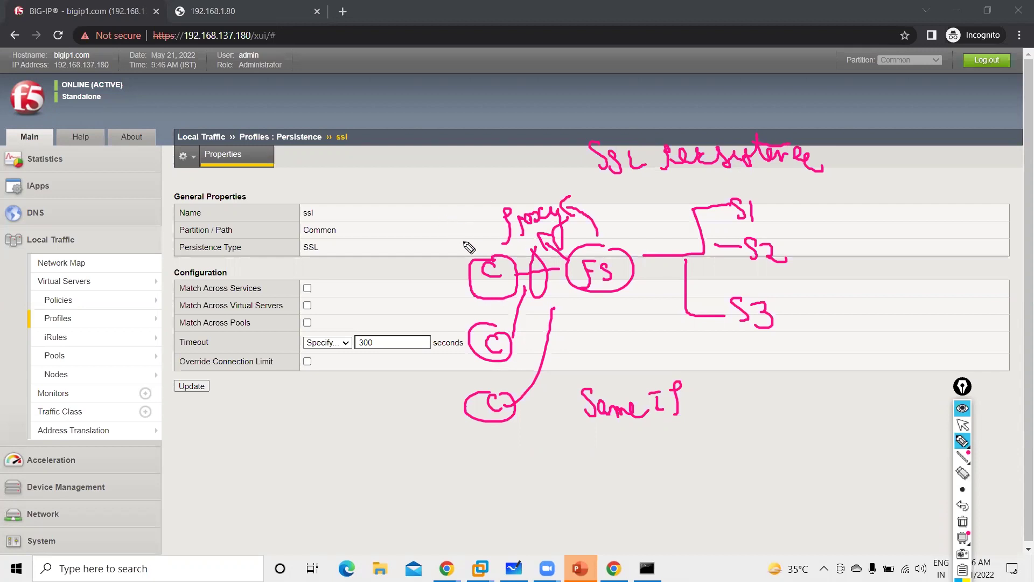
Step: Write and circle NAT, and label the three clients' sessions as Session IP and Session ID
mouse_move(478, 185)
left_mouse_down()
mouse_move(493, 166)
mouse_move(540, 185)
mouse_move(518, 146)
left_mouse_up()
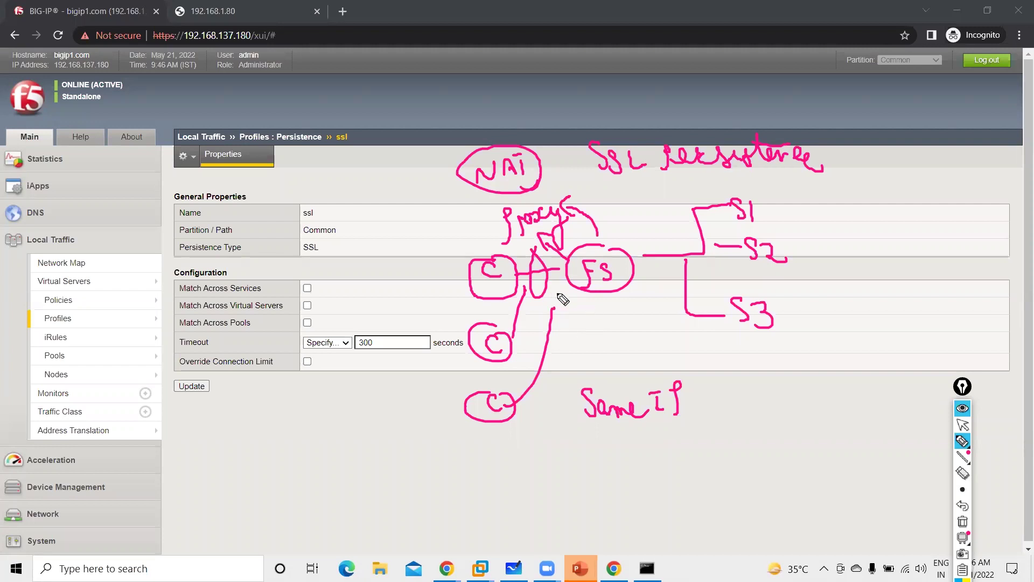
left_click_drag(572, 289, 549, 295)
mouse_move(359, 270)
left_mouse_down()
mouse_move(349, 289)
mouse_move(429, 288)
mouse_move(433, 275)
mouse_move(439, 289)
left_mouse_up()
left_click_drag(444, 286, 450, 269)
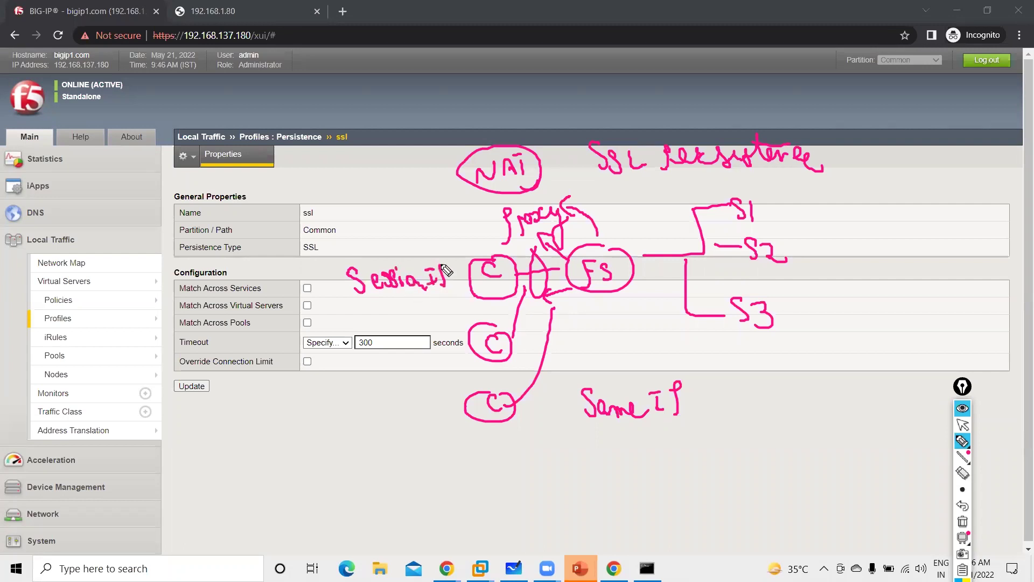
left_click_drag(377, 363, 368, 379)
mouse_move(379, 374)
left_mouse_down()
mouse_move(429, 377)
mouse_move(451, 356)
mouse_move(460, 369)
left_mouse_up()
mouse_move(381, 416)
left_mouse_down()
mouse_move(370, 422)
mouse_move(397, 418)
mouse_move(397, 429)
mouse_move(415, 418)
mouse_move(434, 425)
mouse_move(451, 410)
left_mouse_up()
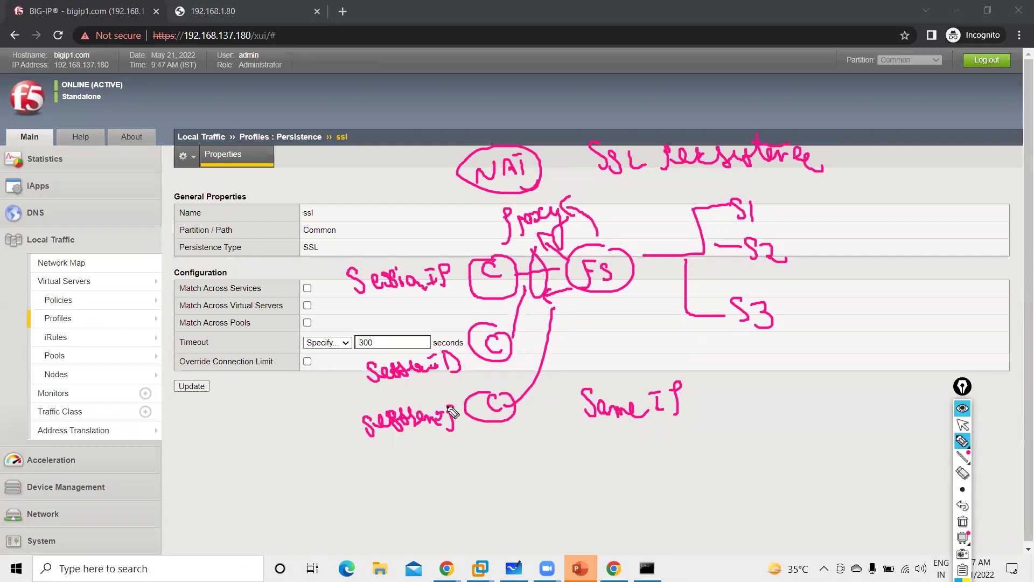
Step: Write 'URL Case' beside the server branches and circle it
left_click_drag(890, 233, 958, 251)
mouse_move(892, 277)
left_mouse_down()
mouse_move(905, 275)
mouse_move(895, 294)
left_mouse_up()
left_click_drag(916, 286, 962, 295)
left_click_drag(961, 313, 929, 334)
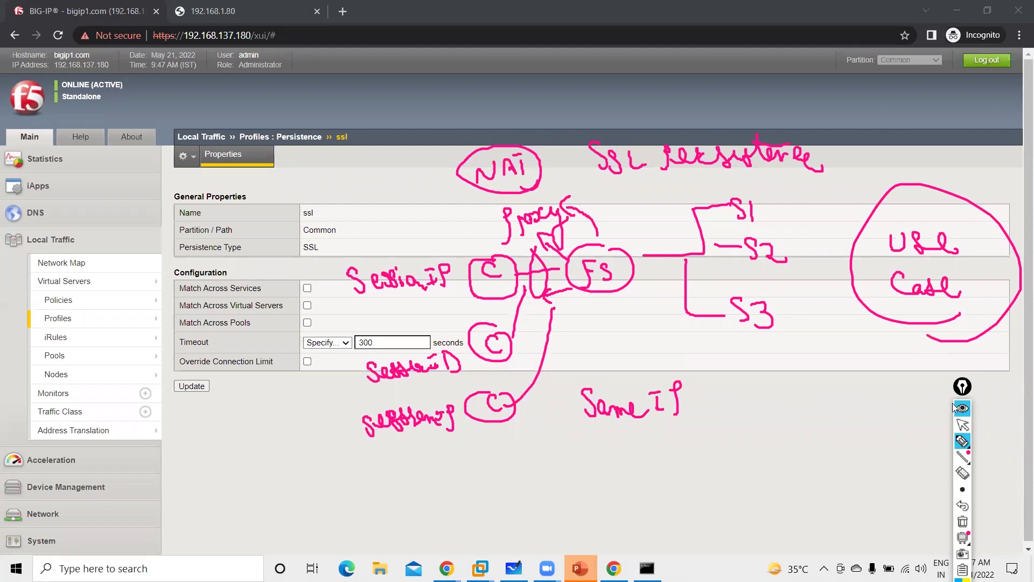
Step: Set Sianets' Default Persistence Profile to ssl under Resources, update, and return to the Virtual Server List
left_click(962, 424)
mouse_move(94, 299)
left_click(97, 279)
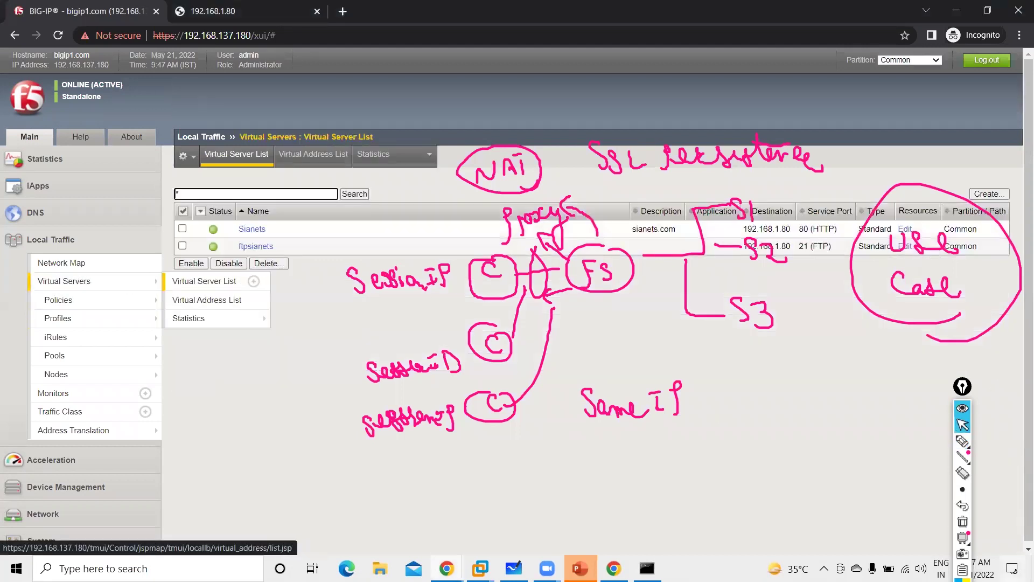
mouse_move(964, 446)
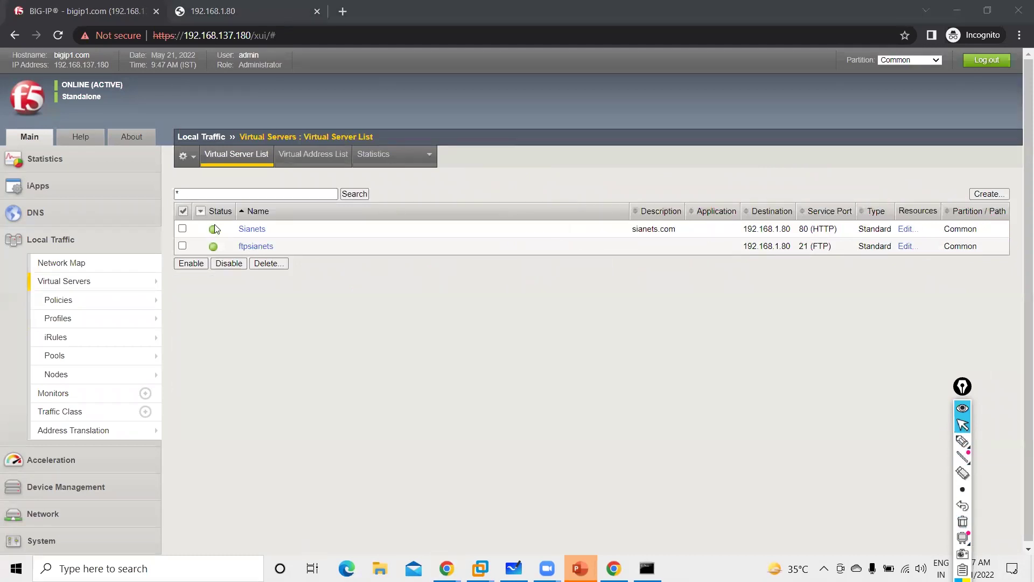
left_click(250, 229)
left_click(298, 155)
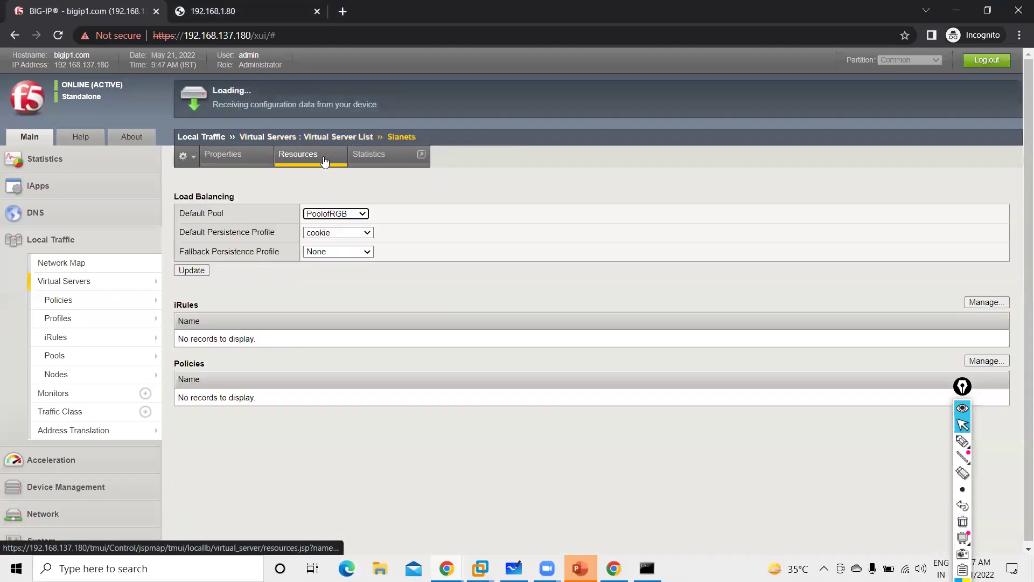
left_click(330, 234)
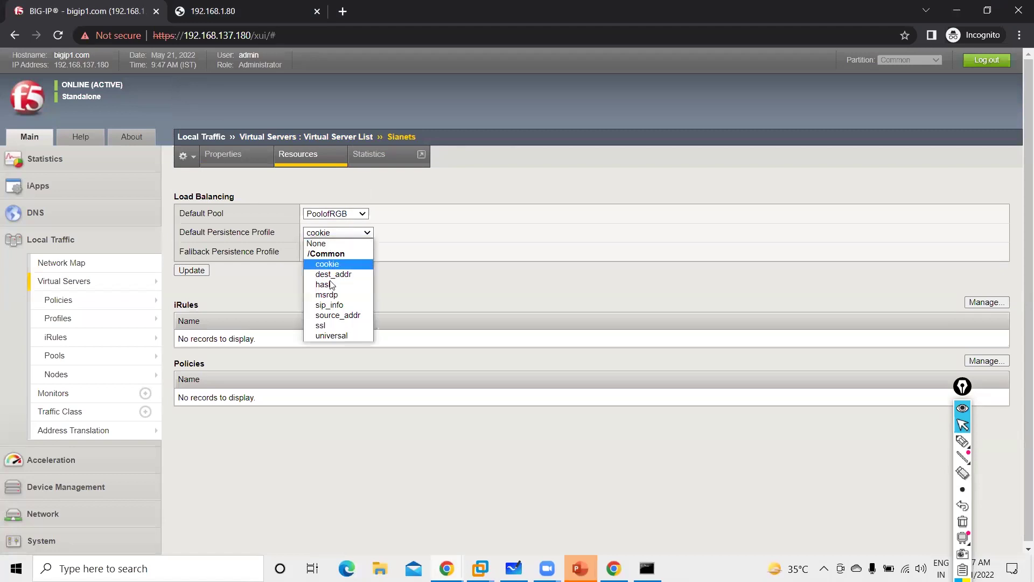
left_click(323, 326)
left_click(191, 271)
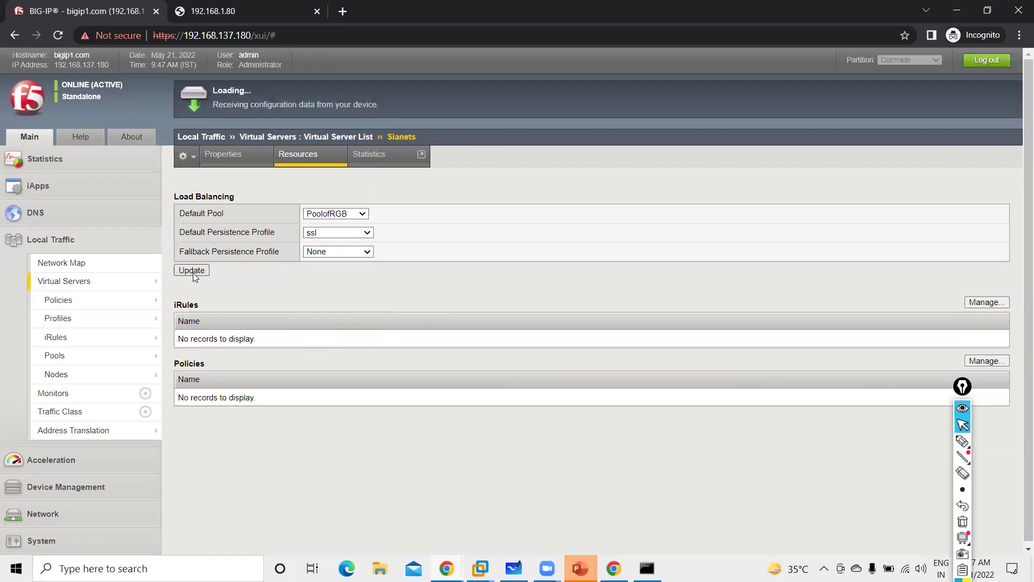
mouse_move(151, 281)
left_click(188, 280)
Step: Open the Sianets virtual server and select clientssl as its client SSL profile
left_click(251, 229)
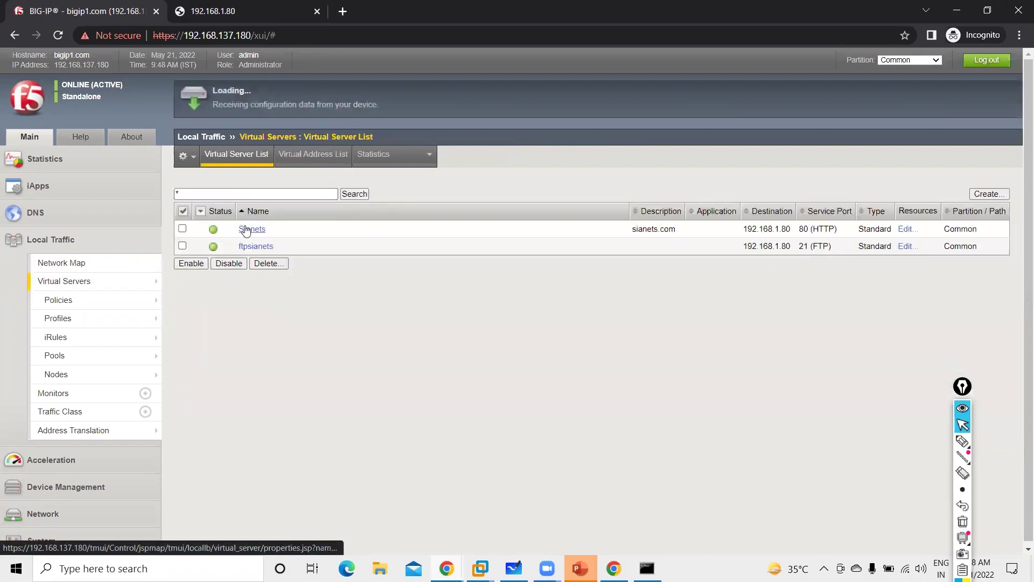
scroll(329, 297, "down", 3)
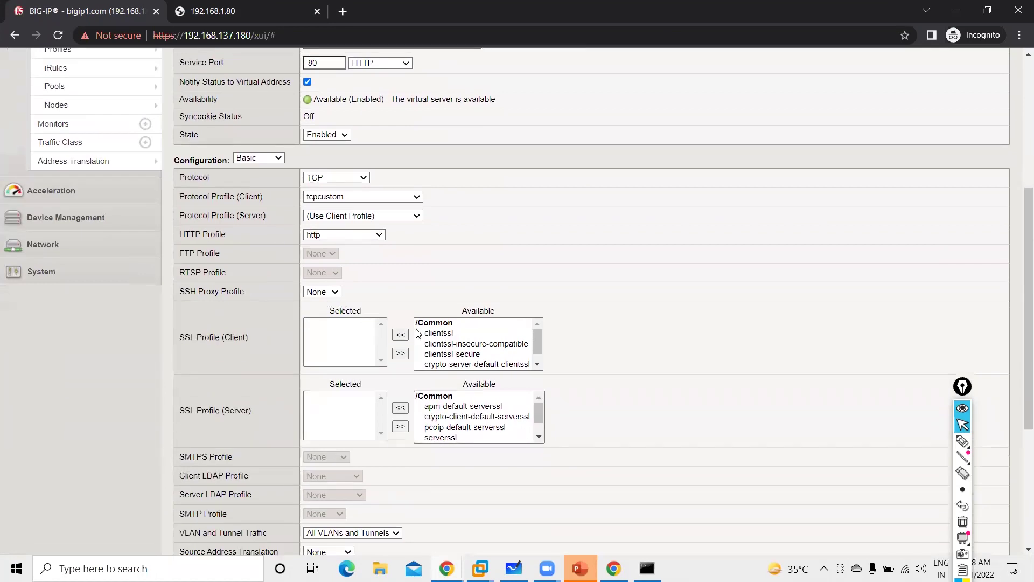
left_click(432, 336)
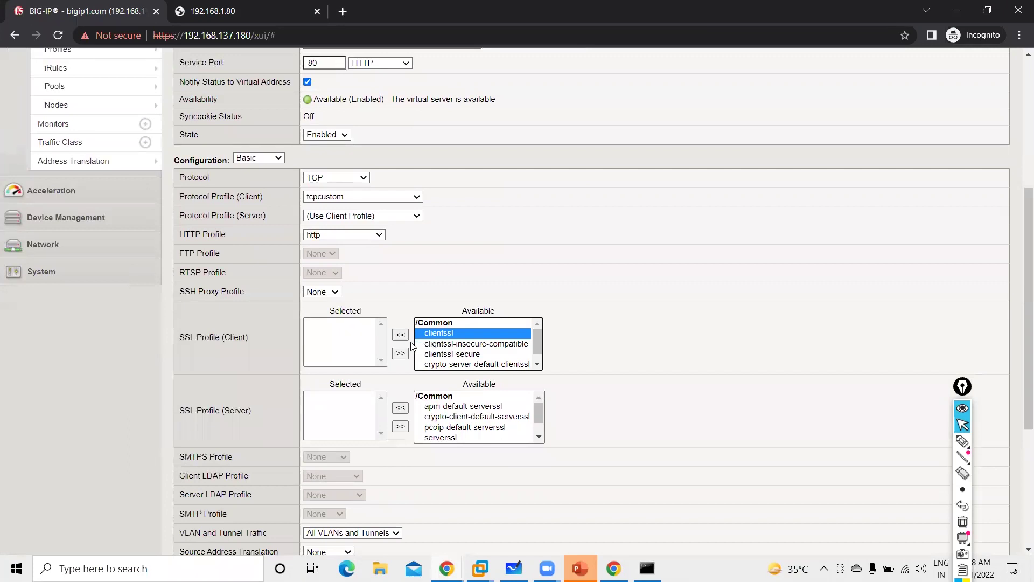
Step: Annotate 'Session ID → HTTPS' with arrows leading into a circled 'SSL Profile'
left_click(962, 441)
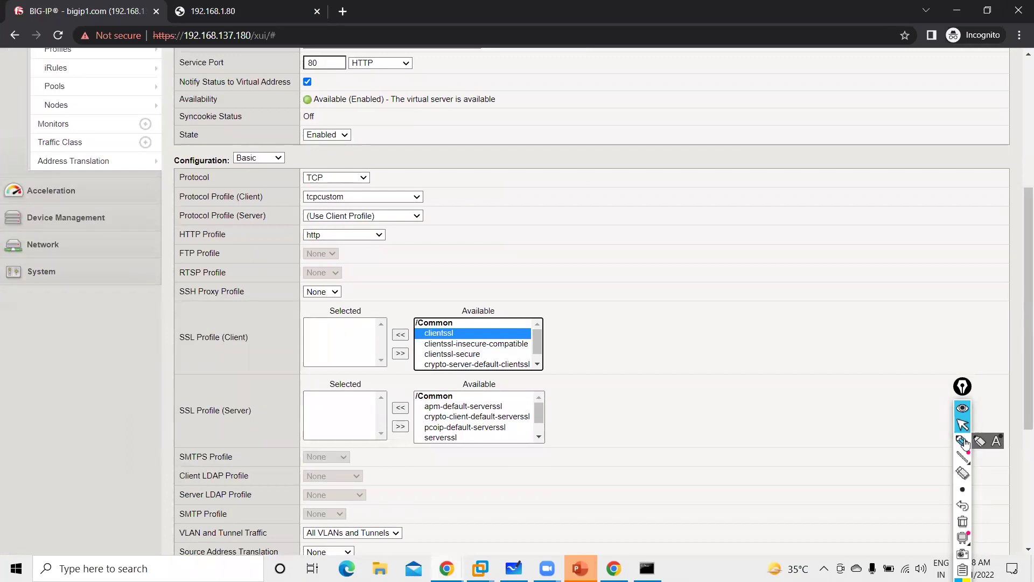
mouse_move(678, 219)
left_mouse_down()
mouse_move(759, 238)
mouse_move(775, 226)
mouse_move(872, 224)
mouse_move(905, 205)
mouse_move(907, 230)
mouse_move(849, 301)
mouse_move(871, 318)
mouse_move(850, 348)
mouse_move(837, 340)
mouse_move(861, 346)
mouse_move(918, 332)
mouse_move(857, 382)
mouse_move(903, 365)
left_mouse_up()
left_click_drag(748, 317, 768, 334)
left_click_drag(715, 257, 732, 264)
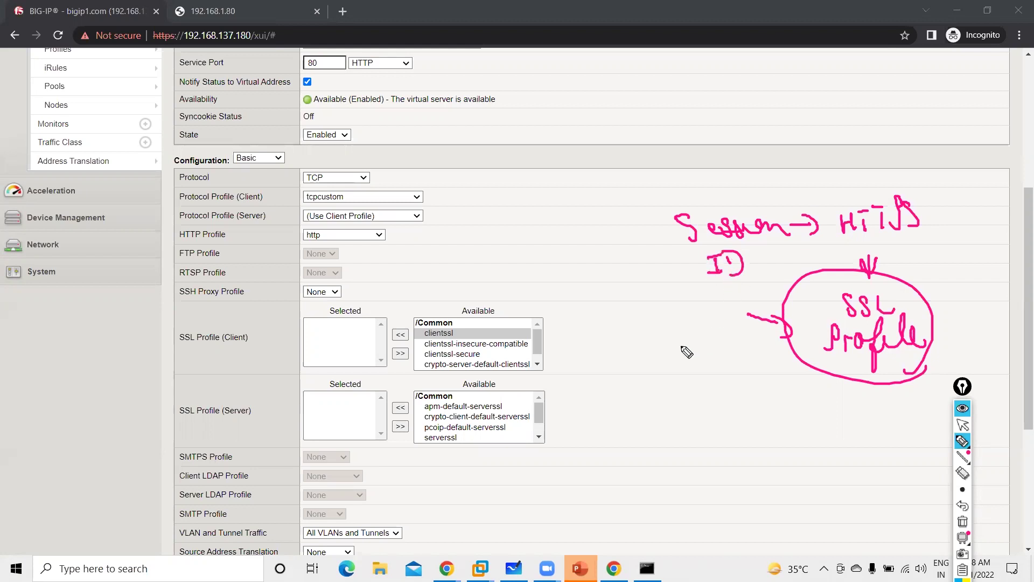
left_click_drag(766, 340, 774, 358)
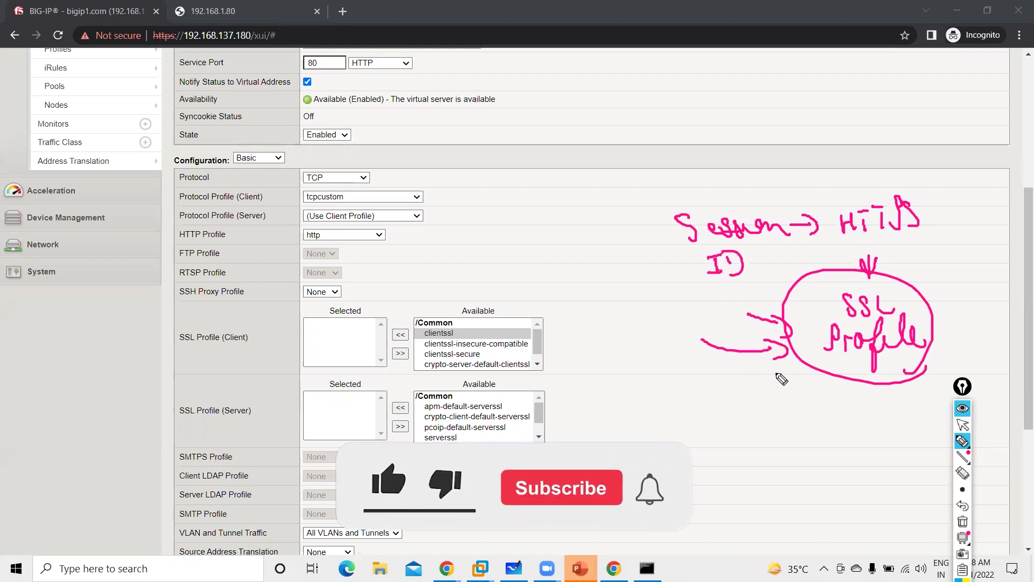